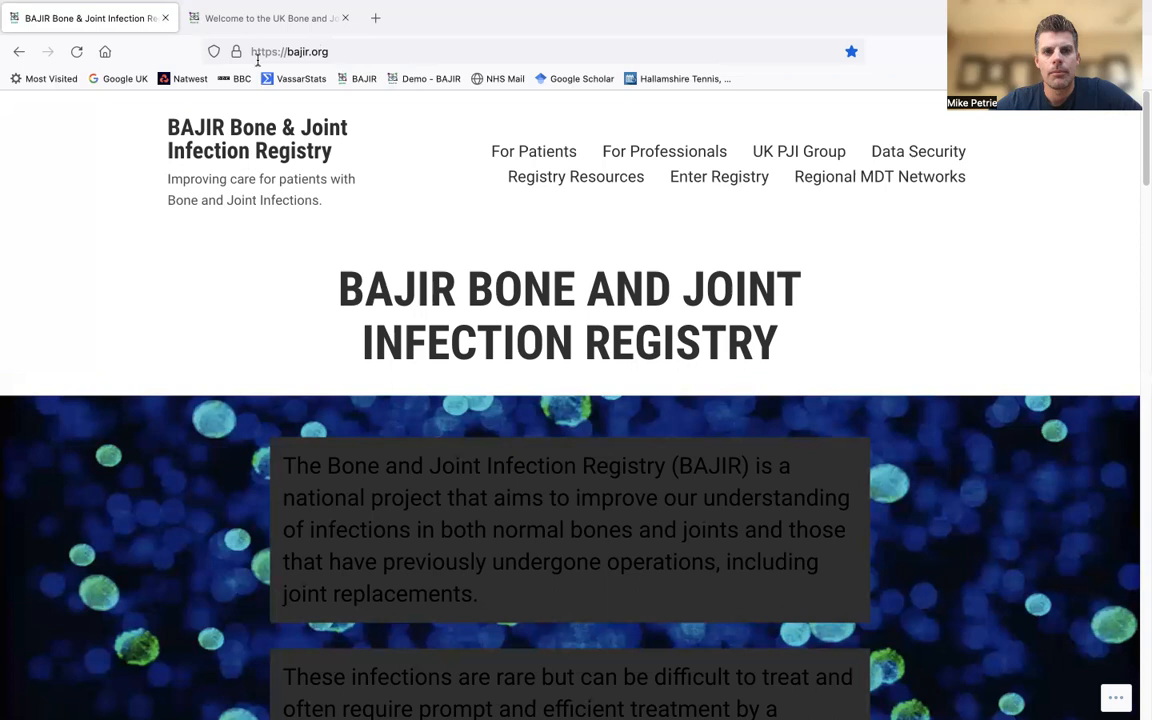
- Enter the BAJIR registry over an internet connection to reach the live database home page
{"action": "left_click", "coordinate": [727, 184]}
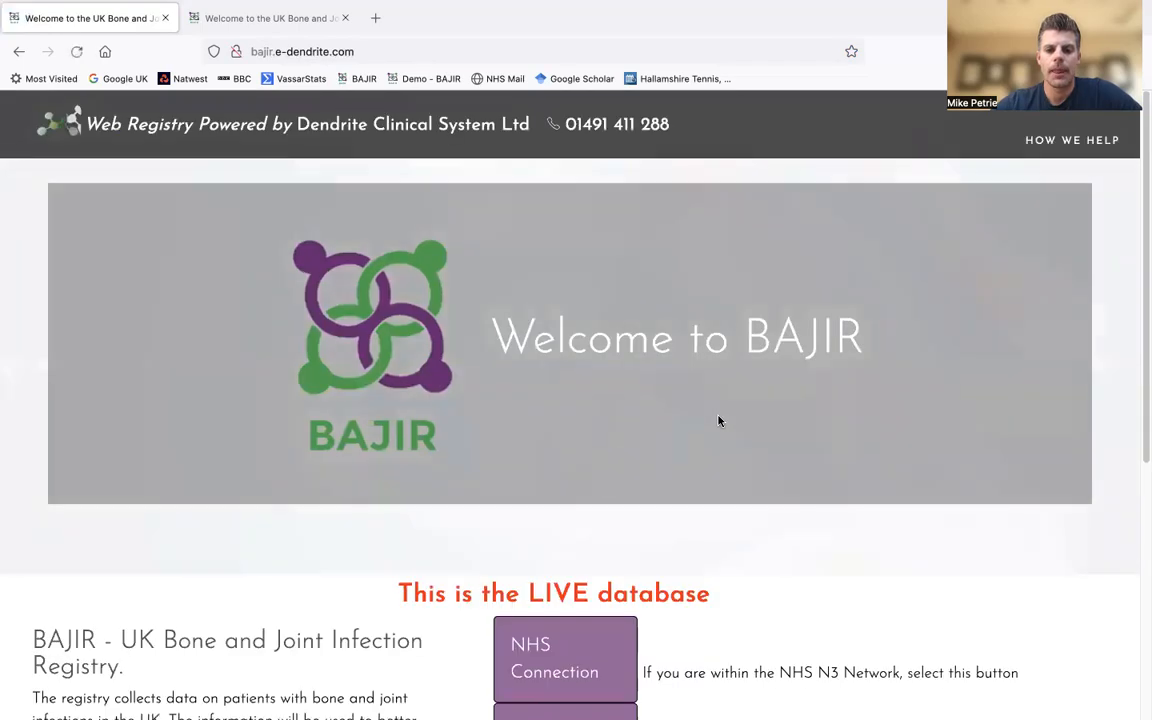
{"action": "scroll", "coordinate": [719, 420], "scroll_direction": "down", "scroll_amount": 3}
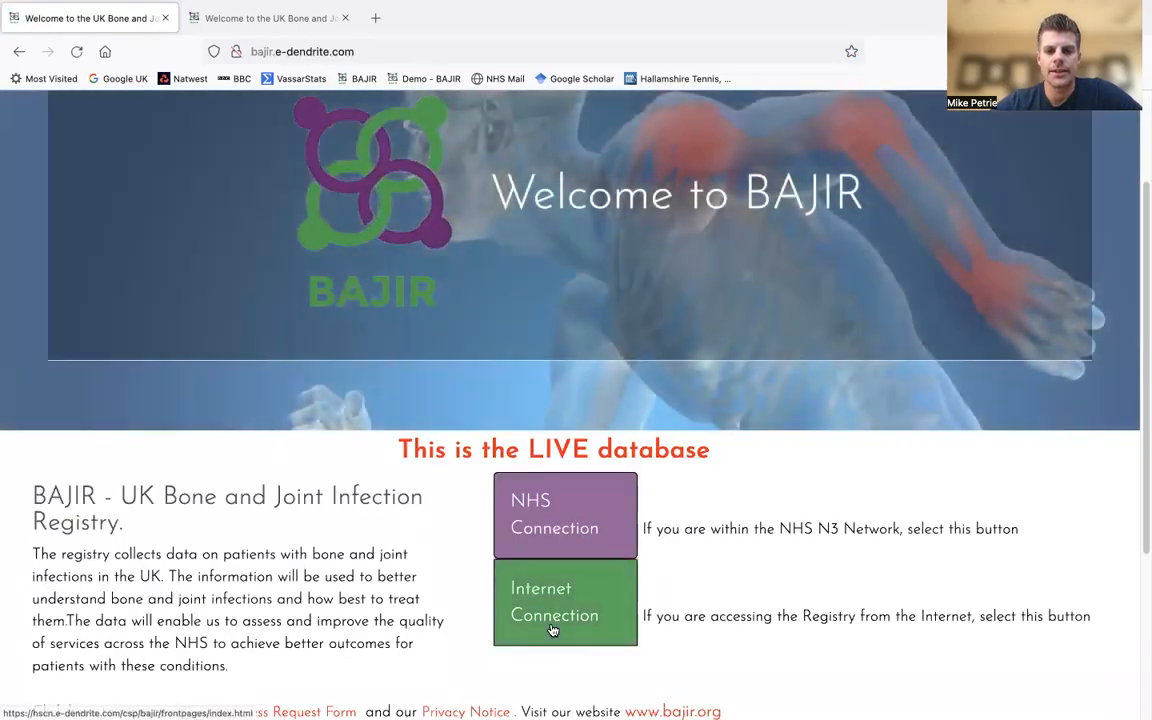
{"action": "left_click", "coordinate": [552, 615]}
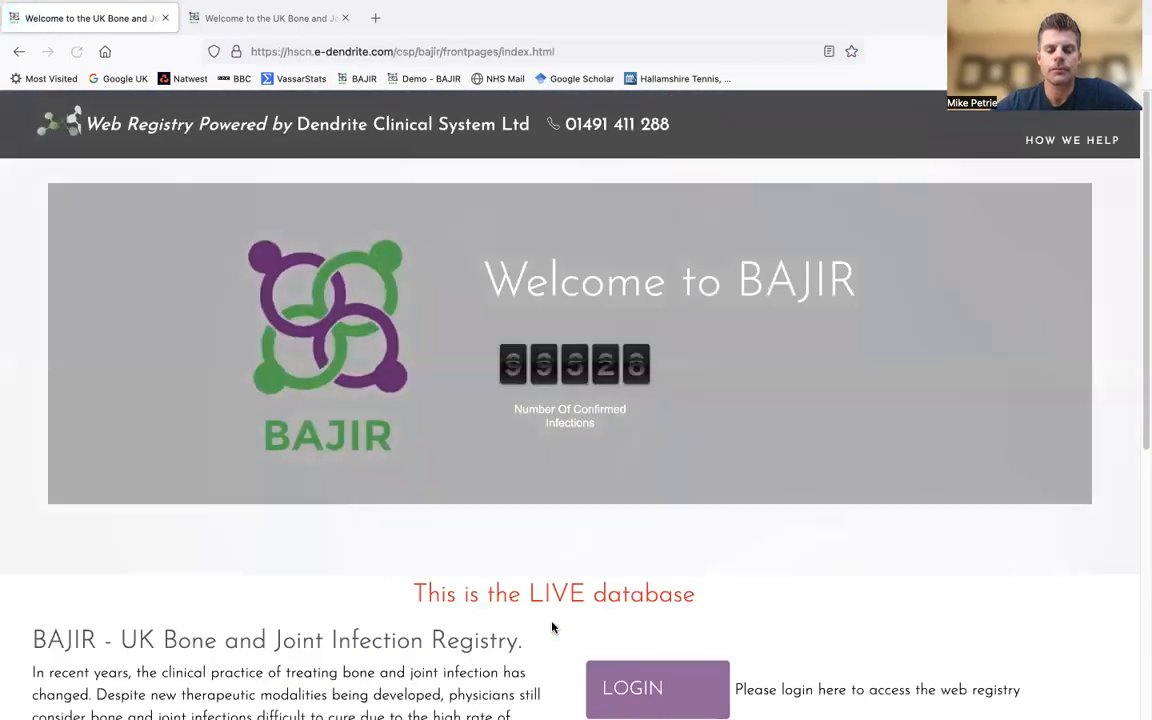
{"action": "scroll", "coordinate": [491, 500], "scroll_direction": "down", "scroll_amount": 1}
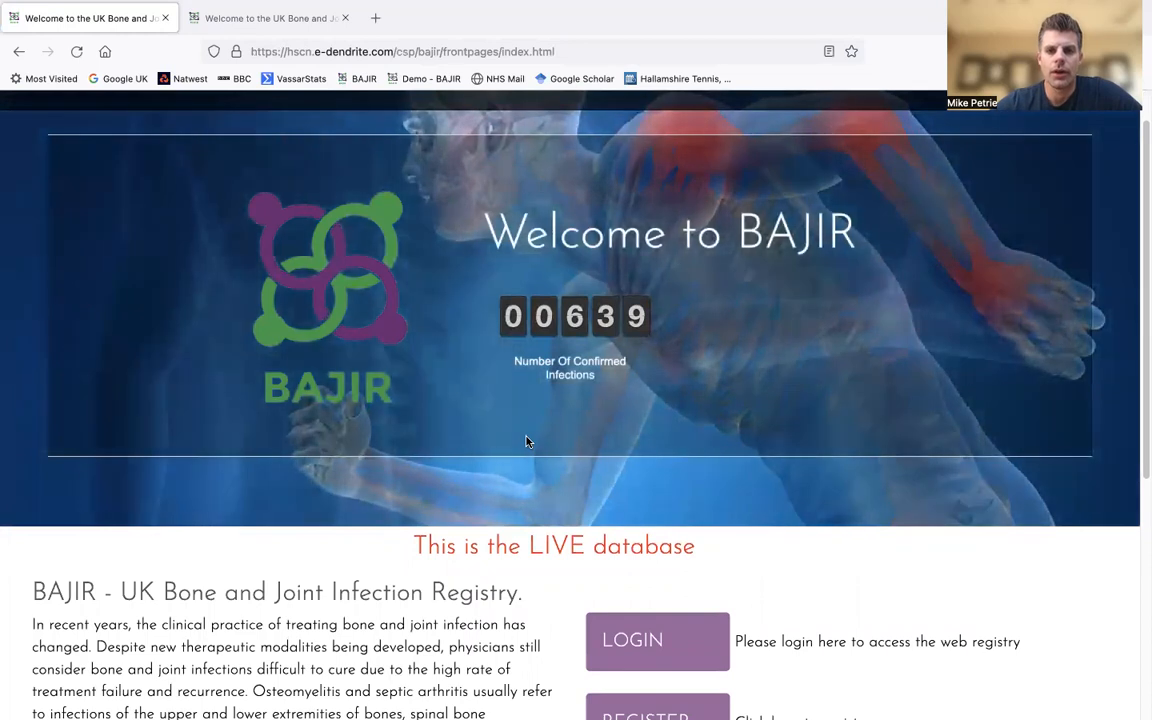
{"action": "scroll", "coordinate": [527, 442], "scroll_direction": "down", "scroll_amount": 2}
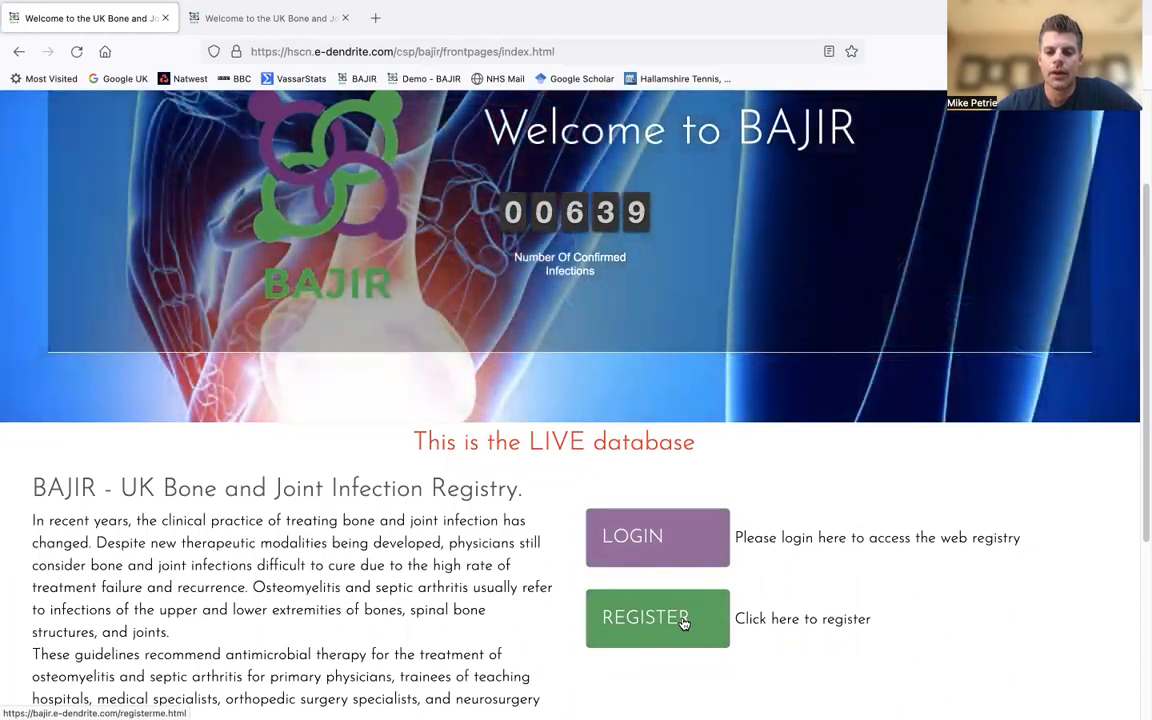
{"action": "left_click", "coordinate": [684, 622]}
{"action": "scroll", "coordinate": [681, 617], "scroll_direction": "down", "scroll_amount": 1}
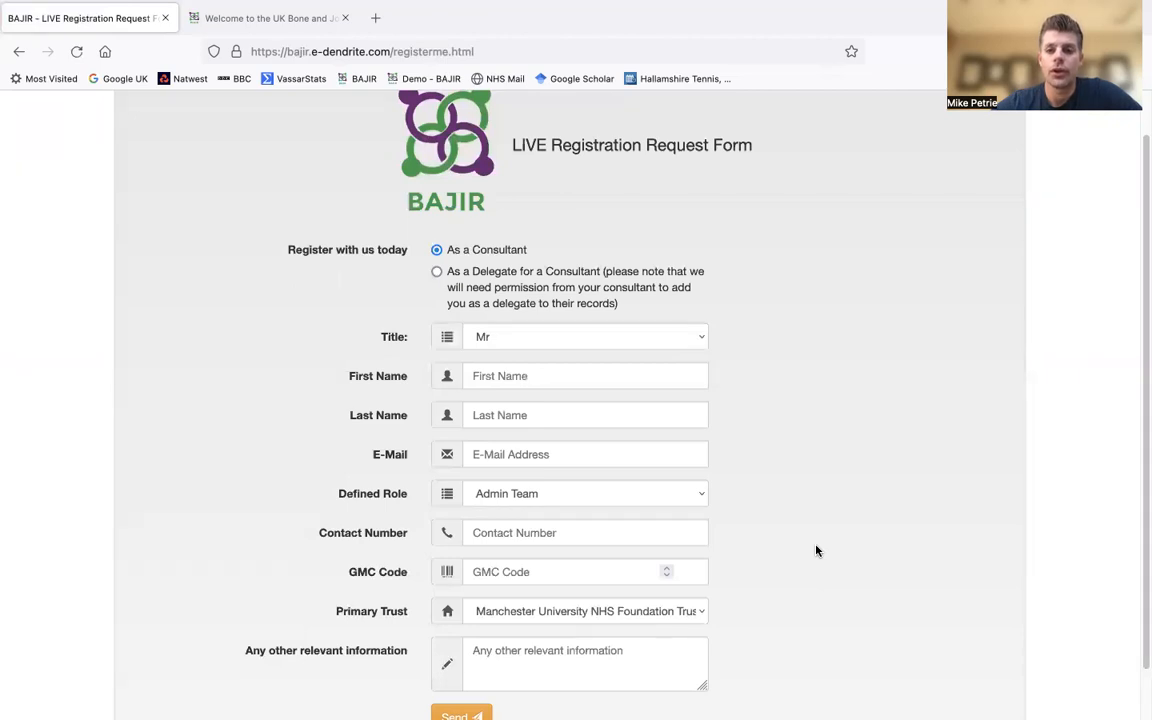
{"action": "scroll", "coordinate": [816, 550], "scroll_direction": "up", "scroll_amount": 1}
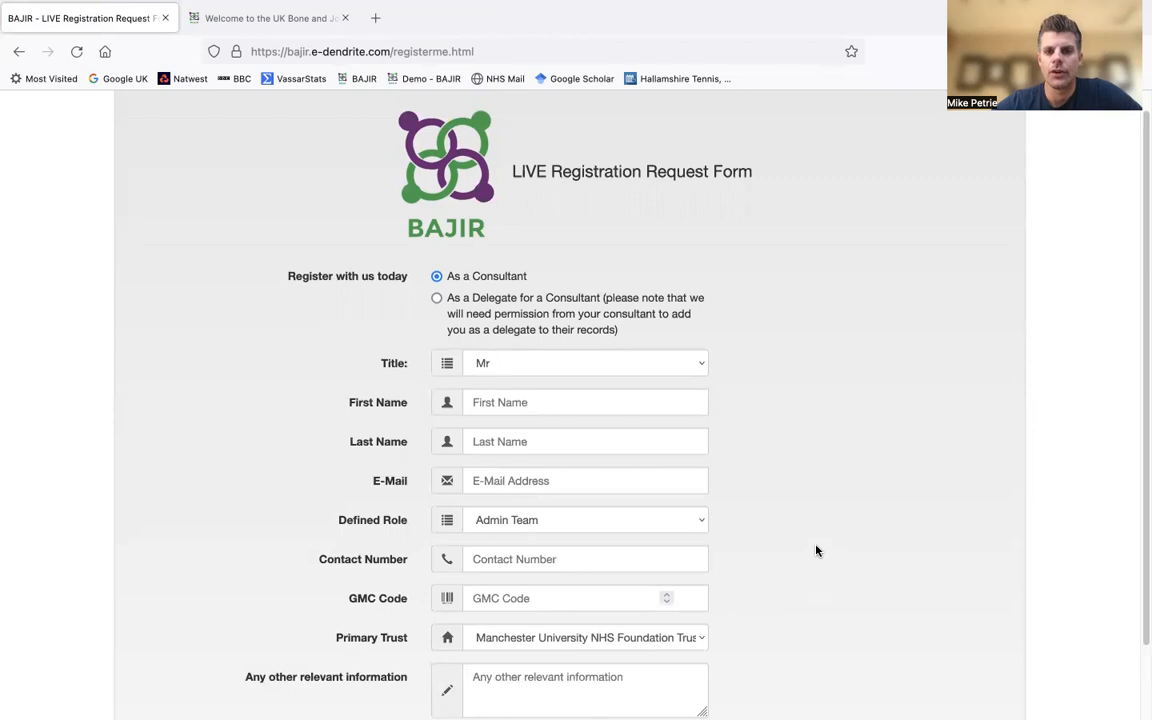
{"action": "scroll", "coordinate": [818, 550], "scroll_direction": "left", "scroll_amount": 5}
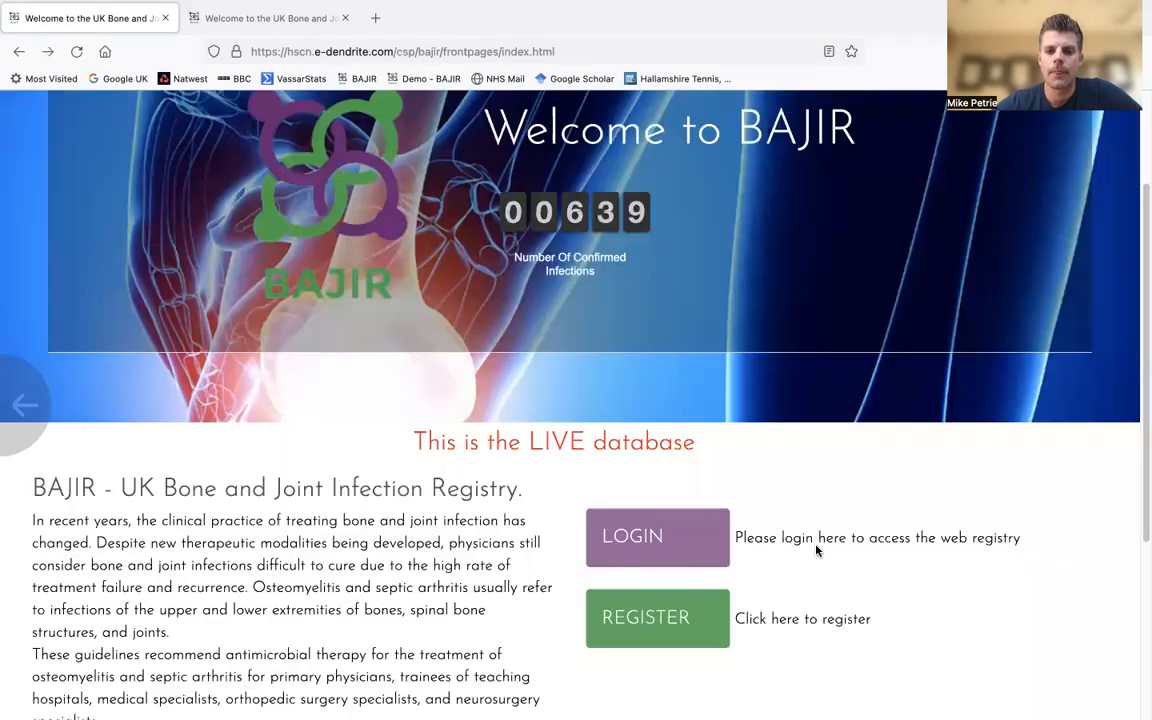
{"action": "left_click", "coordinate": [651, 541]}
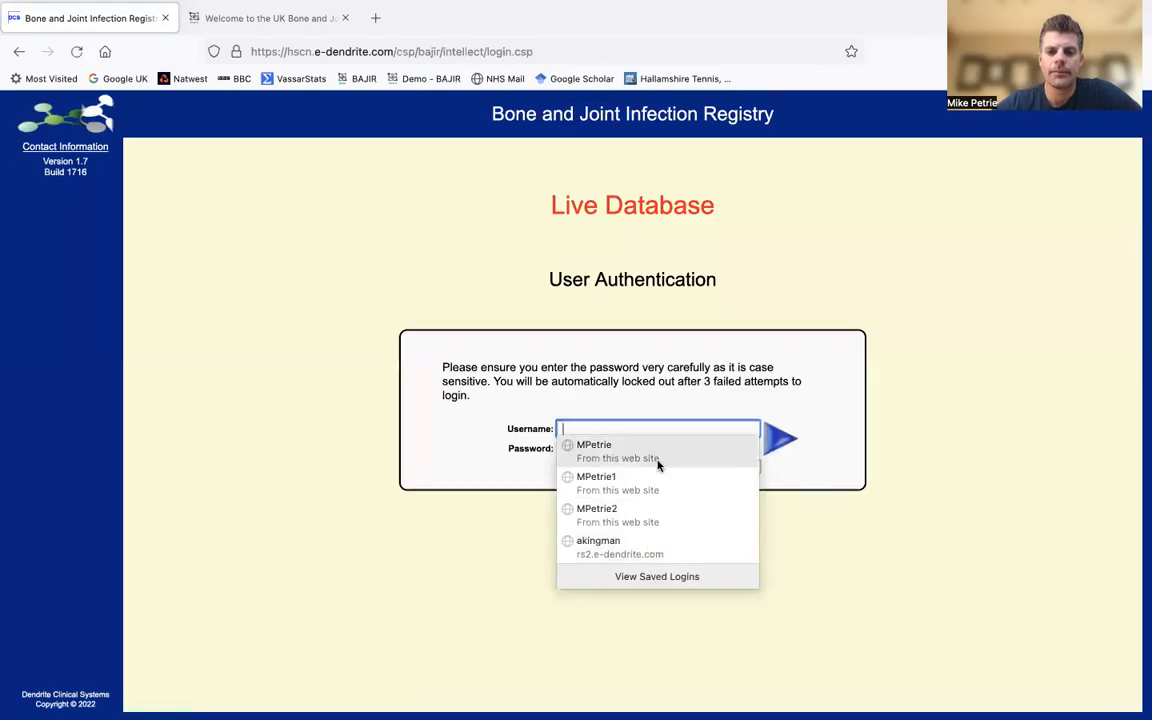
- Log in to the live registry with the saved login details
{"action": "left_click", "coordinate": [658, 452]}
{"action": "left_click", "coordinate": [771, 442]}
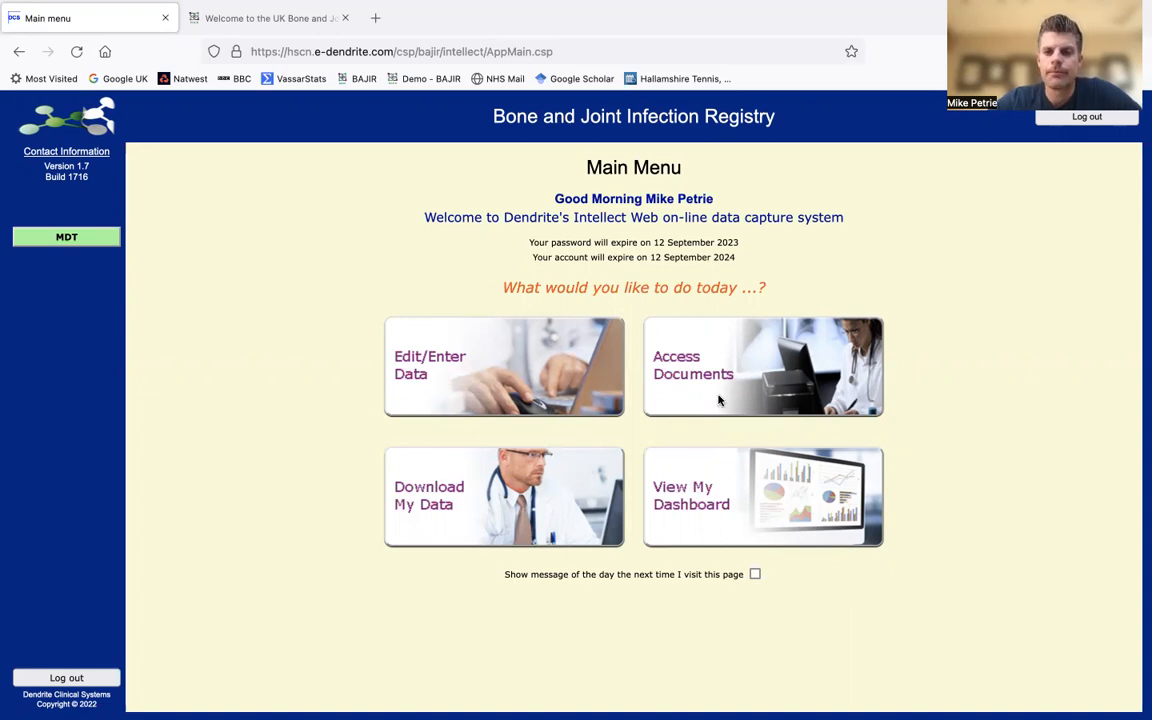
{"action": "left_click", "coordinate": [767, 383]}
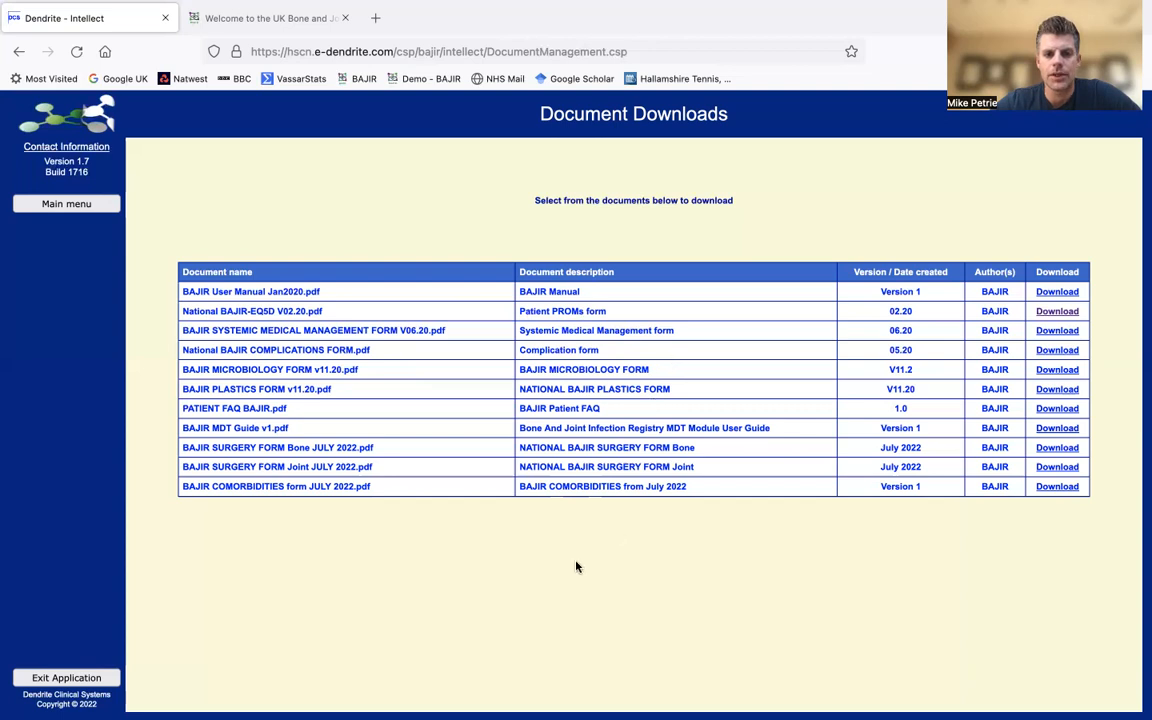
{"action": "key", "text": "alt+Left"}
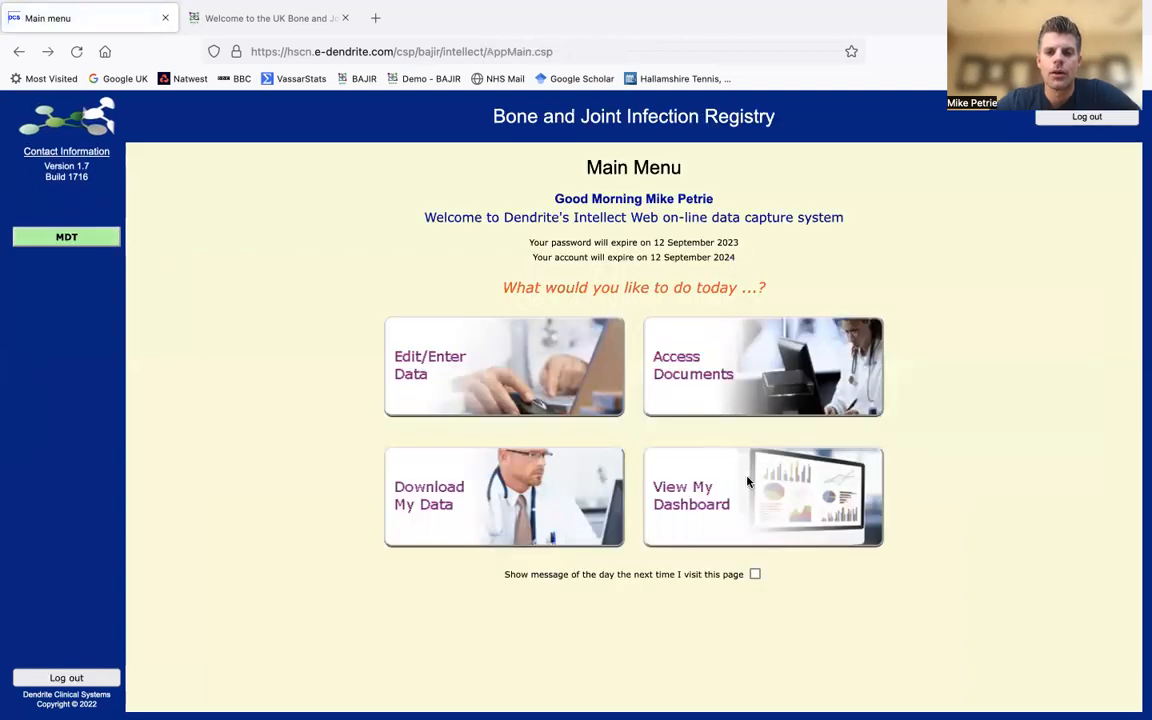
- Generate the Peri-Prosthetic Infections dashboard for Sheffield Teaching Hospitals from the dashboards page
{"action": "left_click", "coordinate": [743, 500]}
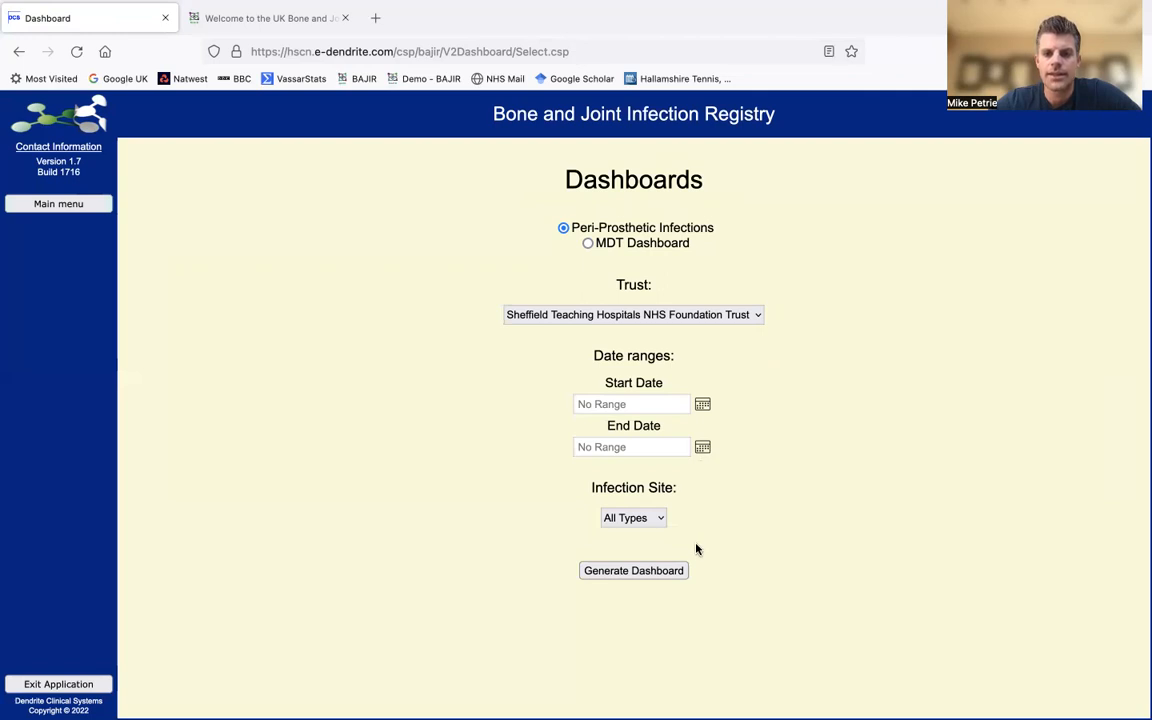
{"action": "left_click", "coordinate": [638, 571]}
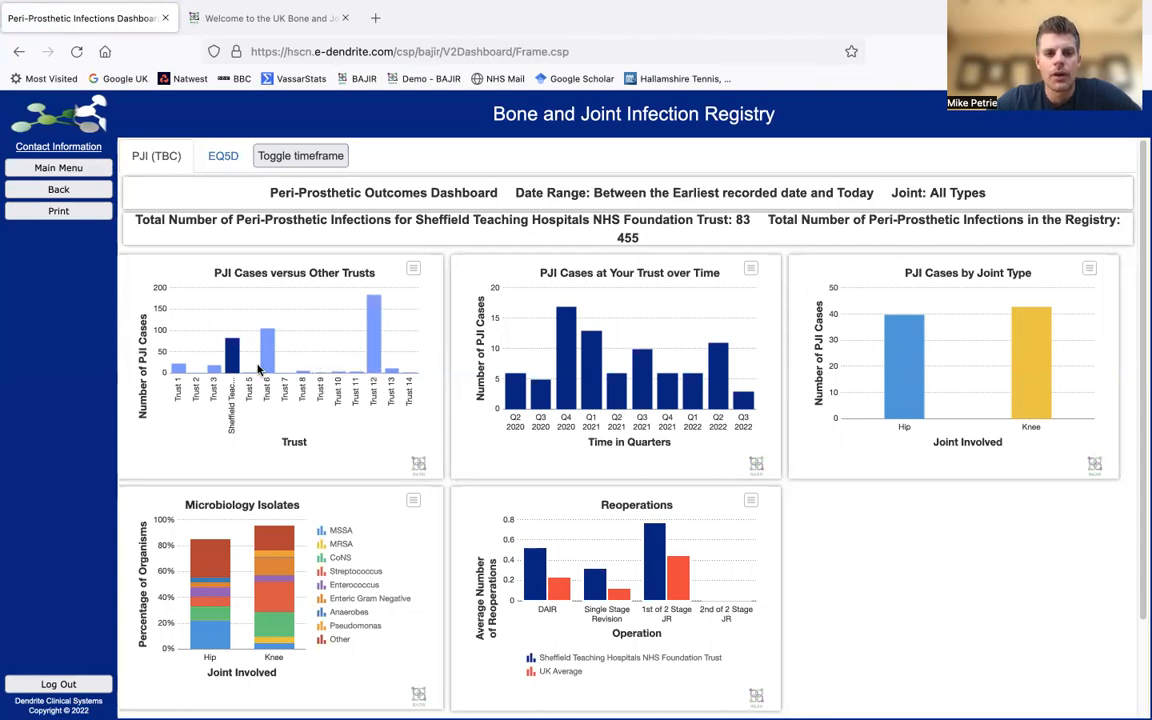
{"action": "mouse_move", "coordinate": [235, 368]}
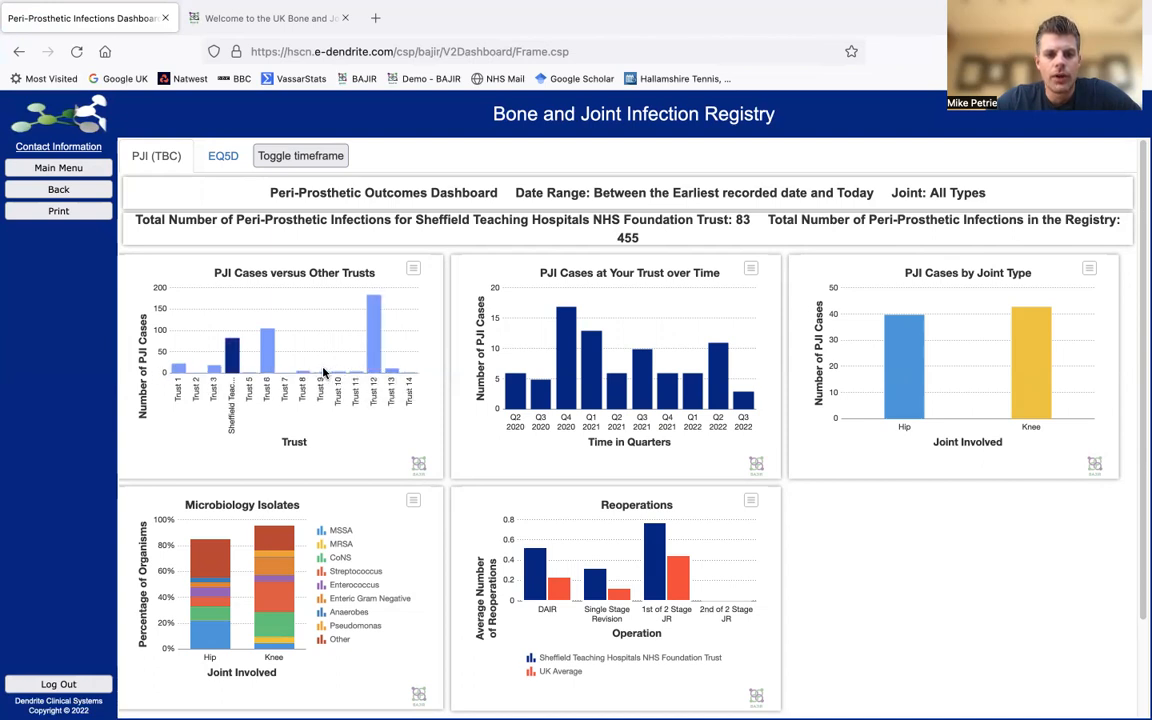
{"action": "mouse_move", "coordinate": [378, 366]}
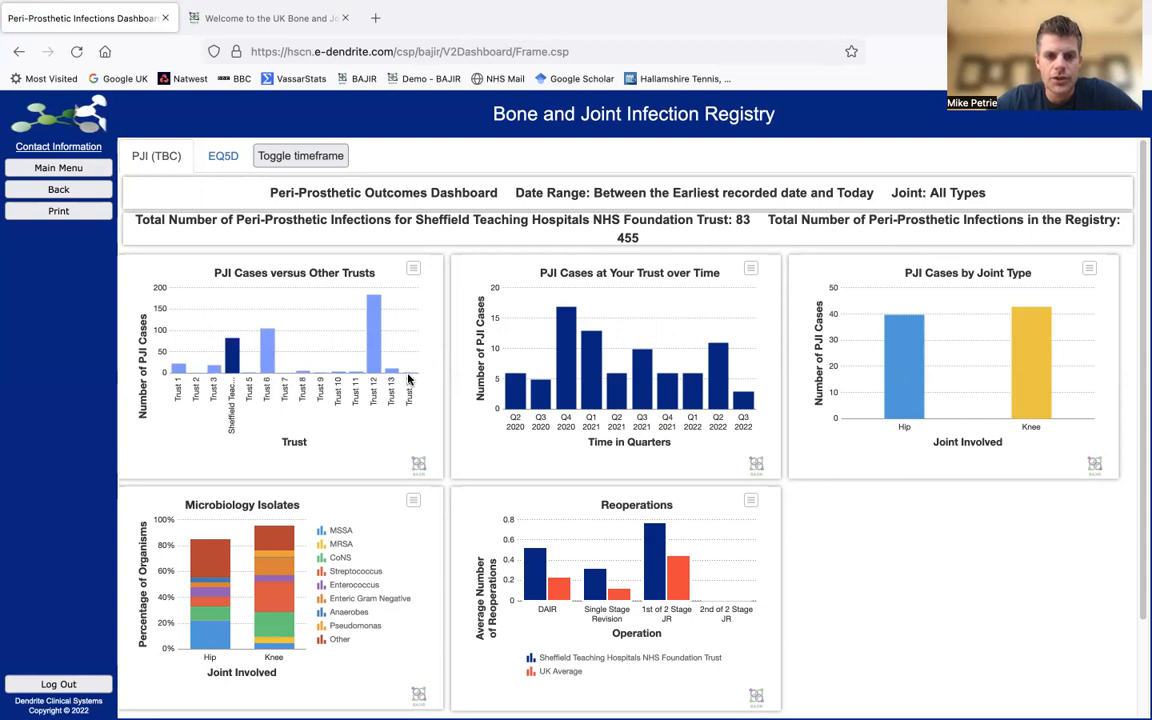
{"action": "mouse_move", "coordinate": [512, 400]}
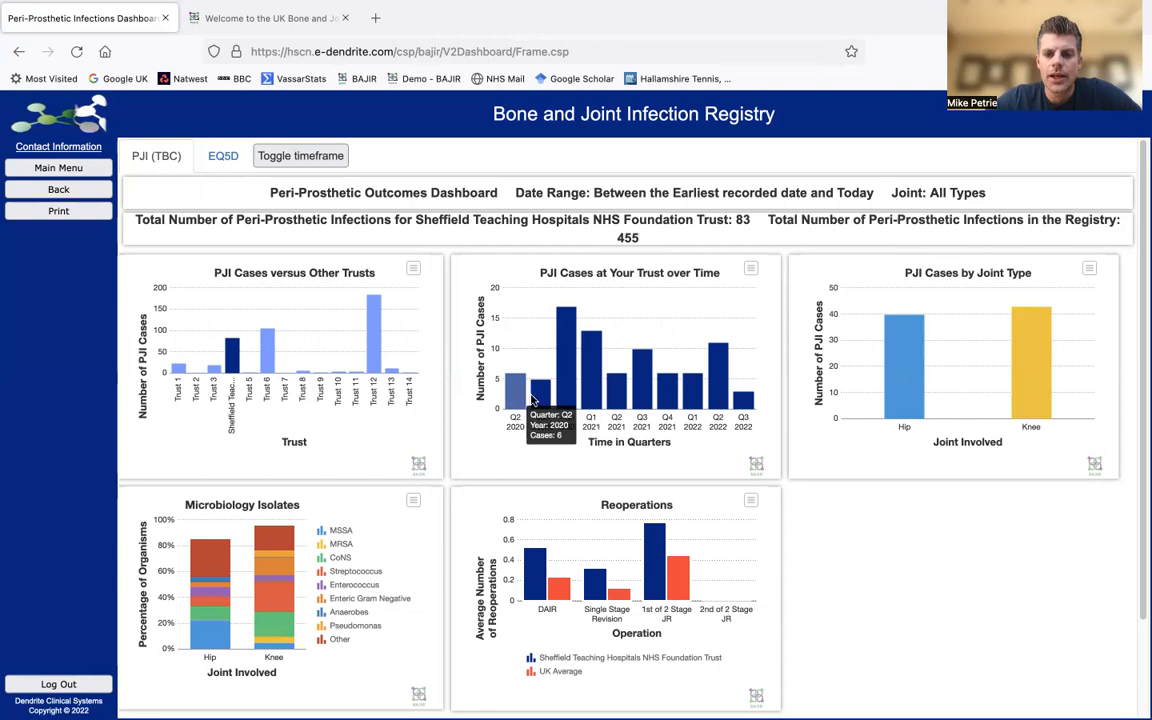
{"action": "mouse_move", "coordinate": [710, 395]}
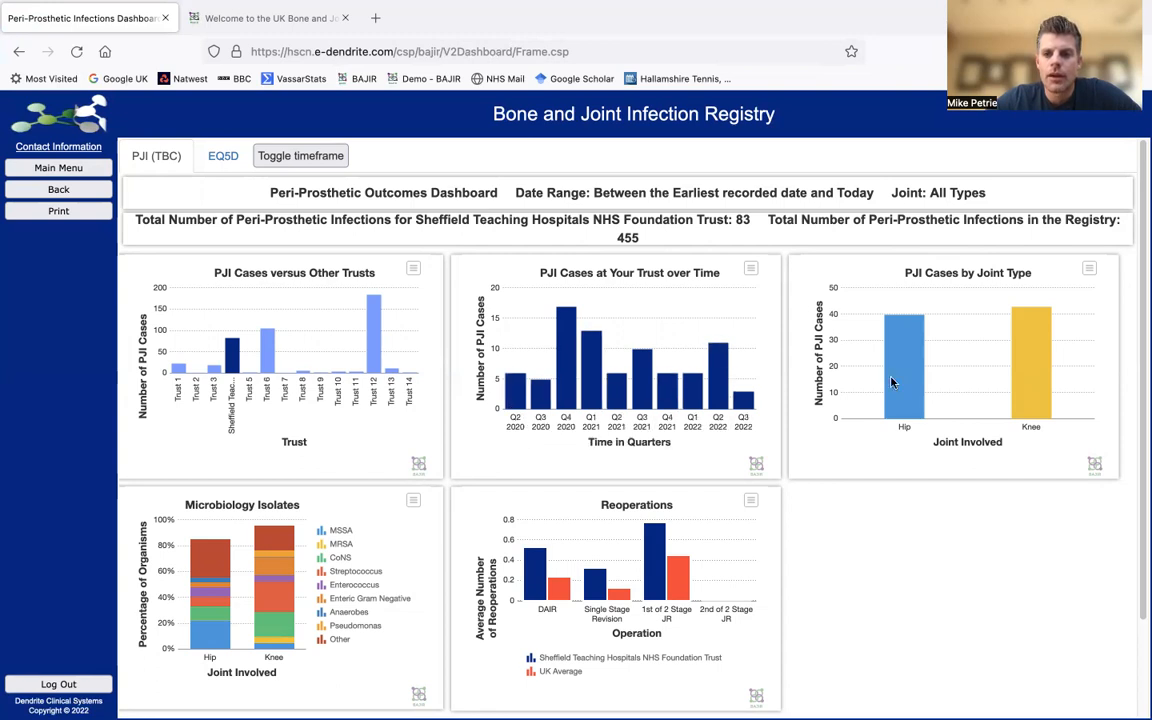
{"action": "mouse_move", "coordinate": [980, 408]}
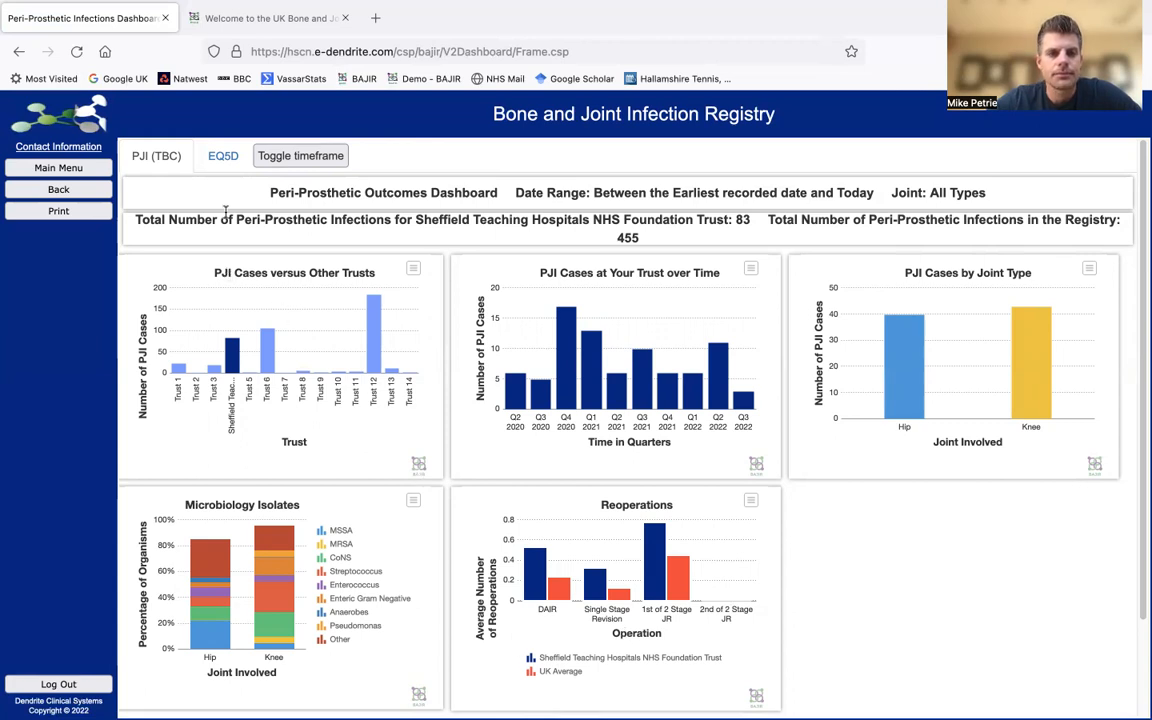
- View the dashboard's EQ5D score charts, then go back to the Main Menu
{"action": "left_click", "coordinate": [225, 162]}
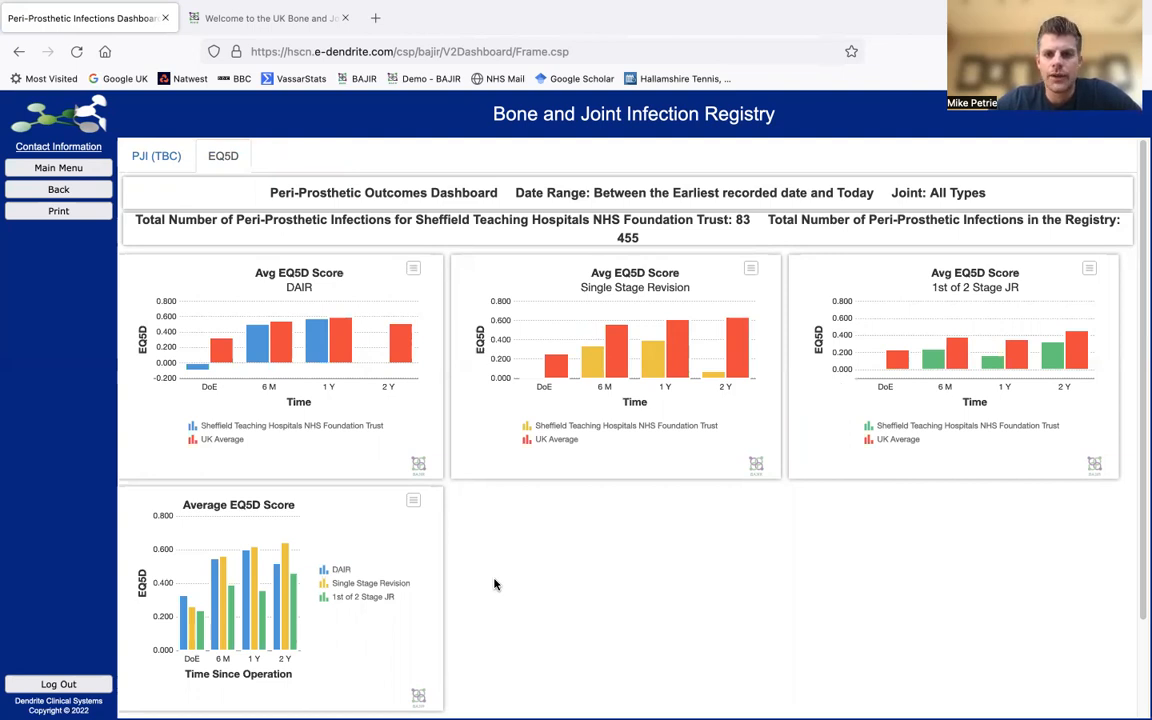
{"action": "left_click", "coordinate": [88, 171]}
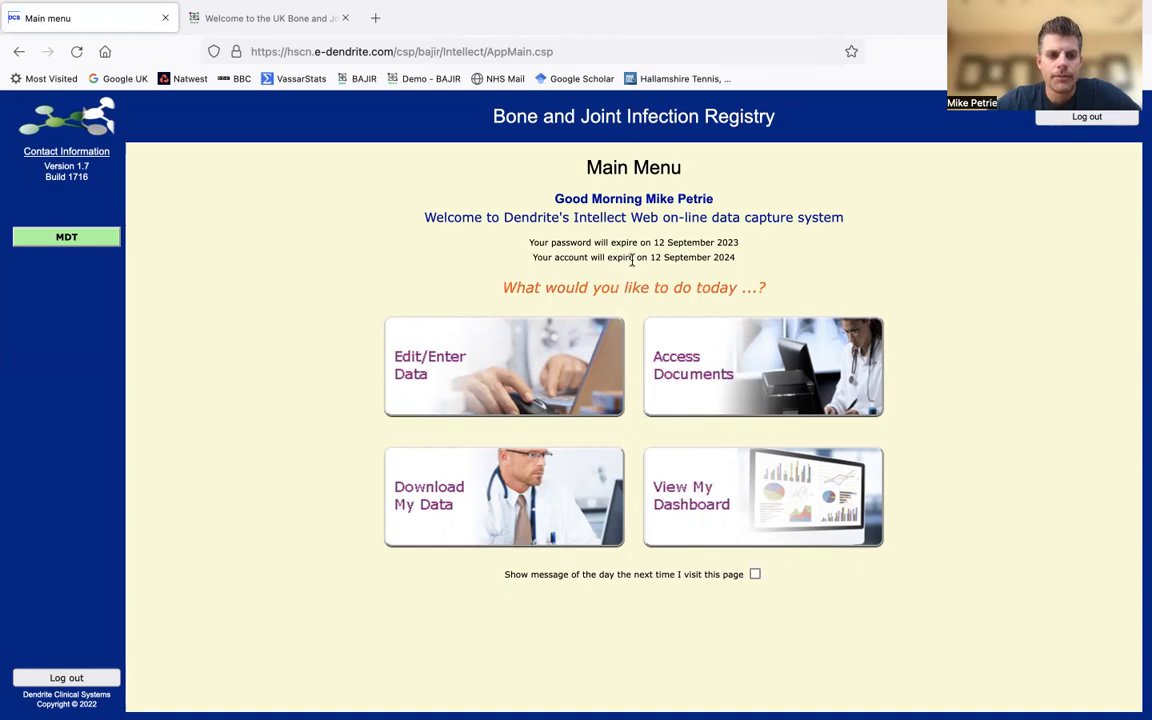
- Log out of the live registry and sign in to the demonstration database with the saved login
{"action": "left_click", "coordinate": [96, 679]}
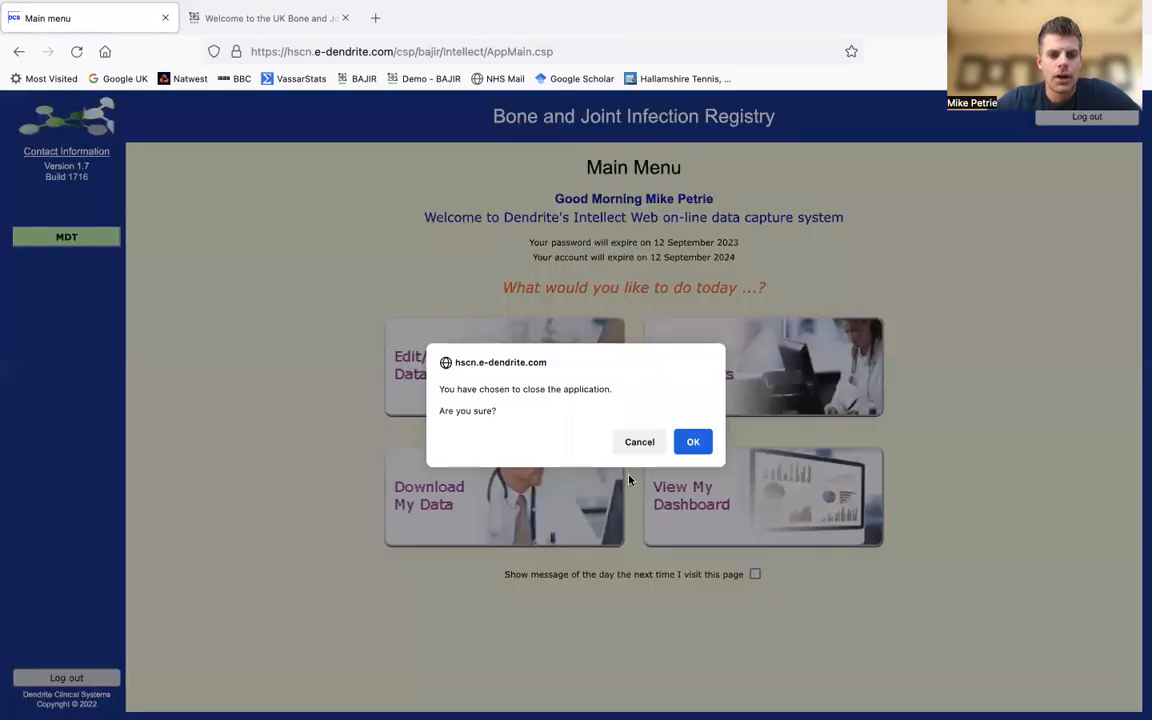
{"action": "left_click", "coordinate": [690, 443]}
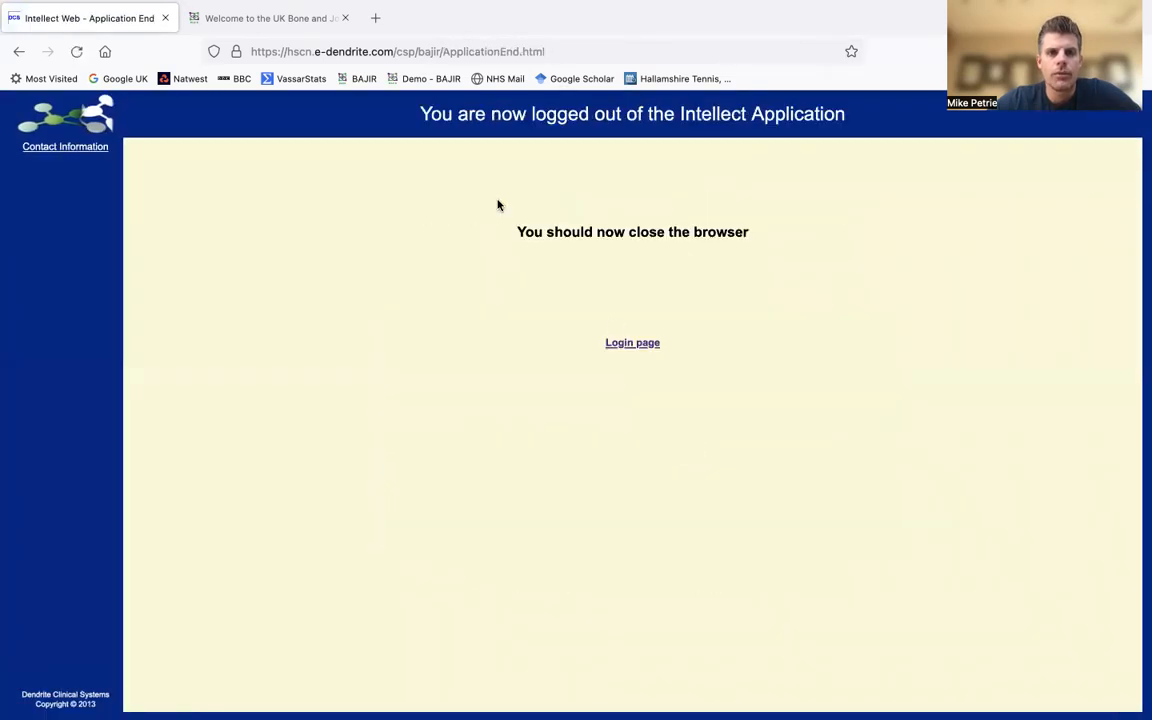
{"action": "left_click", "coordinate": [284, 18]}
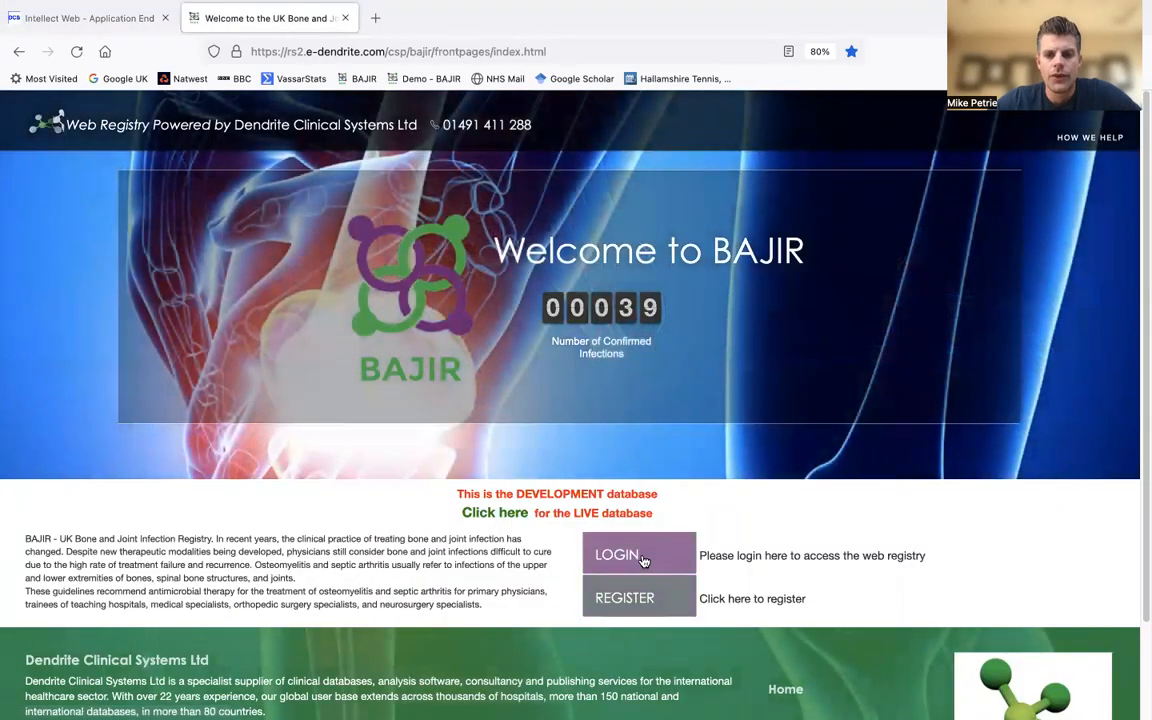
{"action": "left_click", "coordinate": [640, 556]}
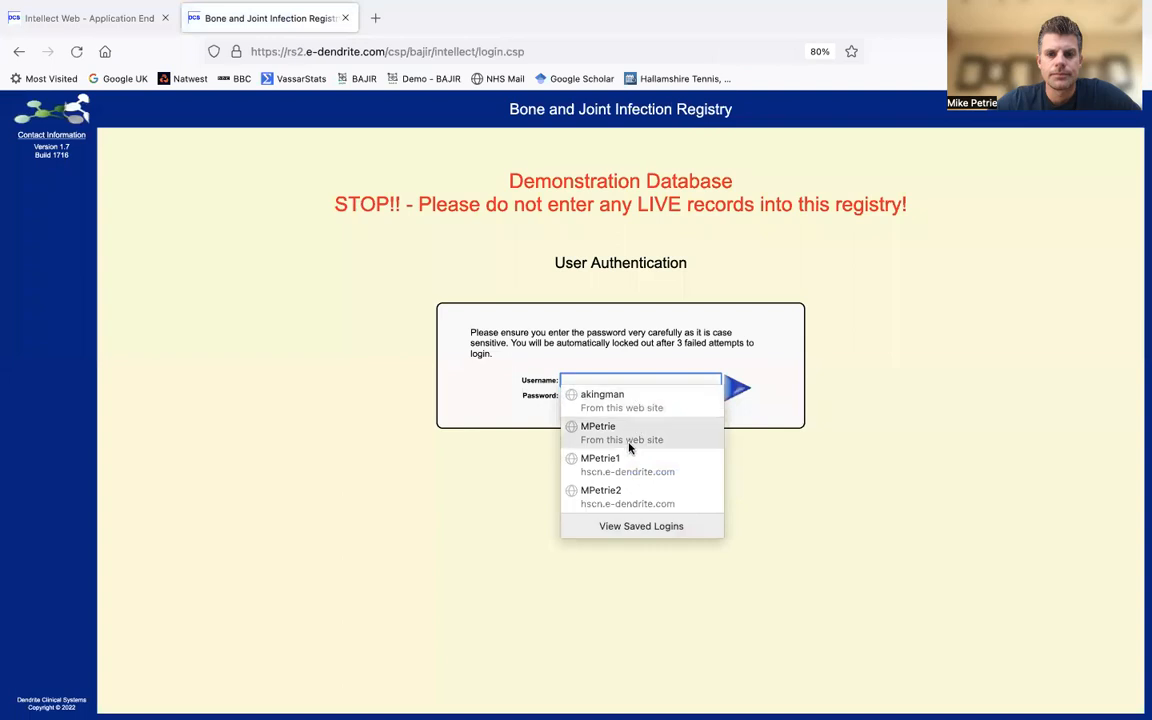
{"action": "left_click", "coordinate": [600, 428]}
{"action": "left_click", "coordinate": [730, 392]}
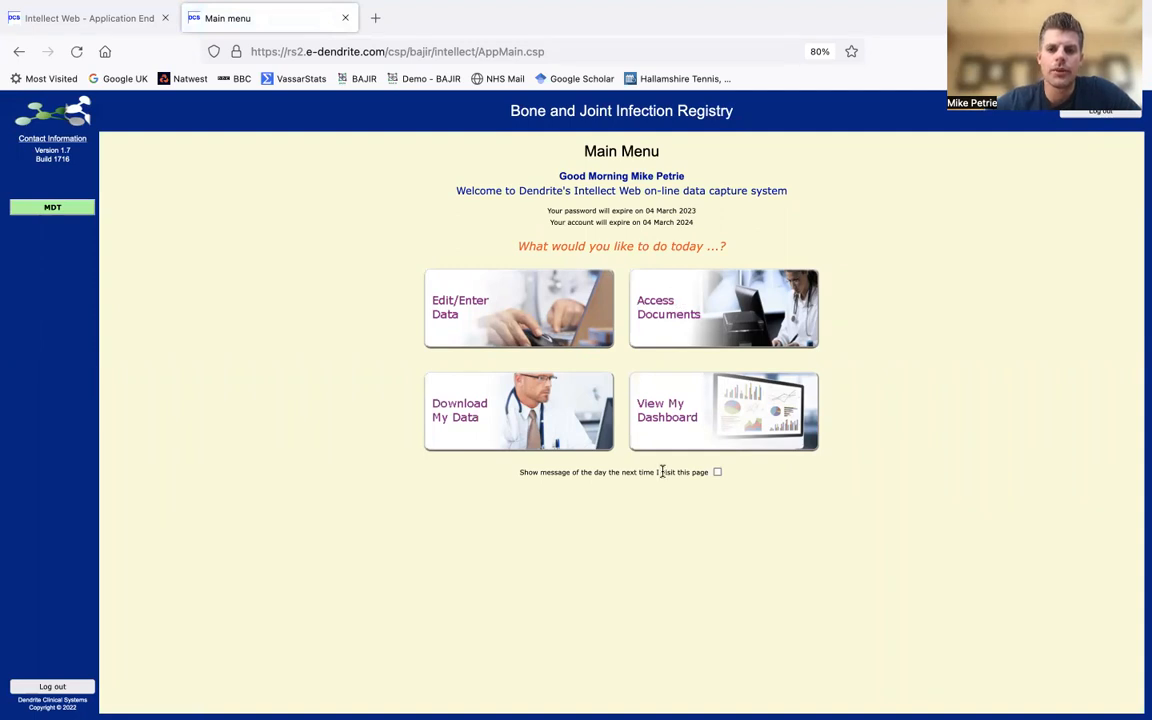
{"action": "left_click", "coordinate": [517, 313]}
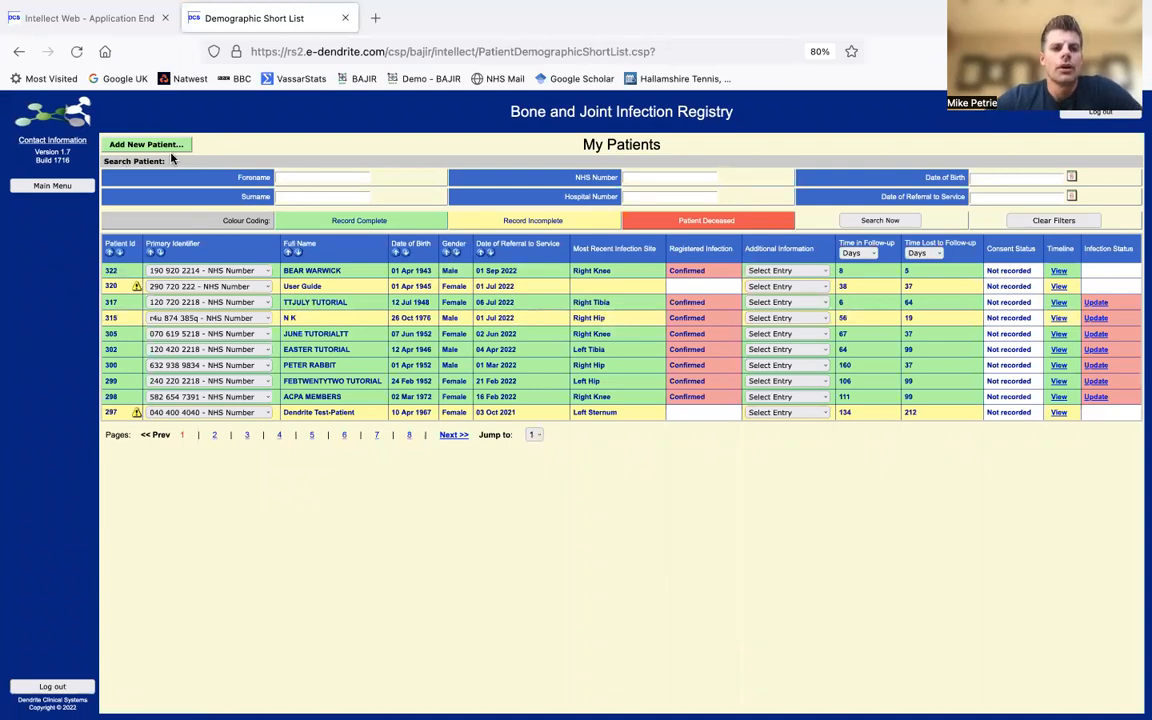
{"action": "left_click", "coordinate": [658, 180]}
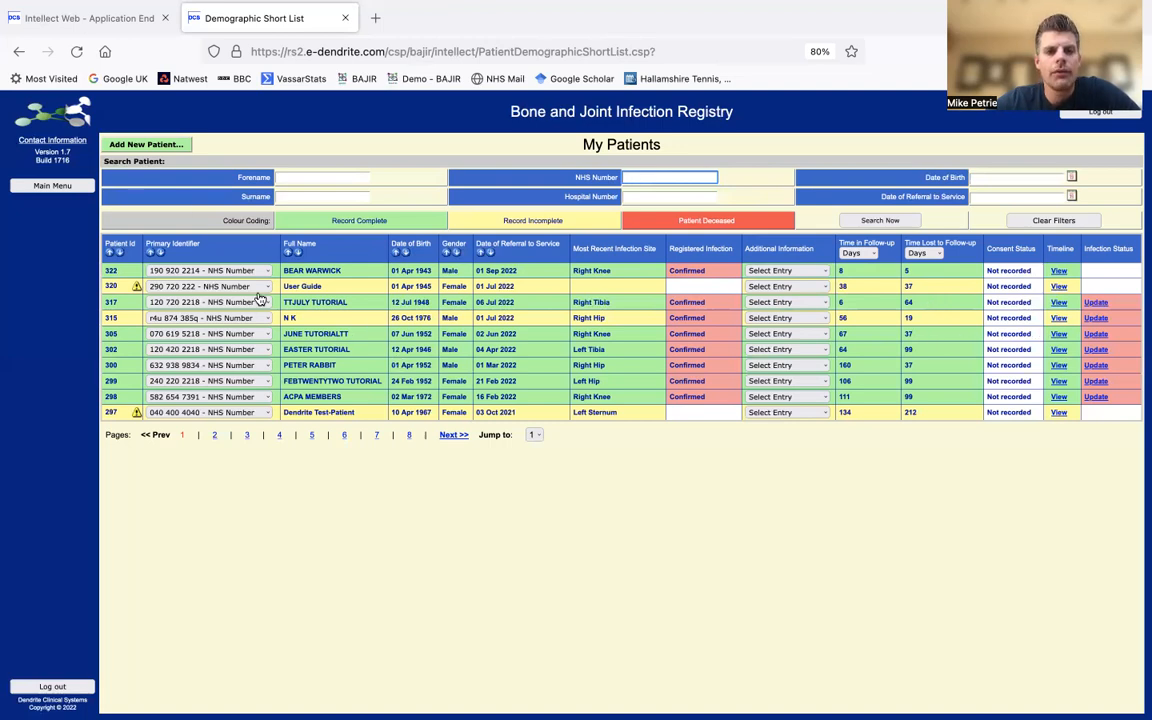
- Add a new male patient with forename, surname and date of birth 01/01/1952
{"action": "left_click", "coordinate": [141, 149]}
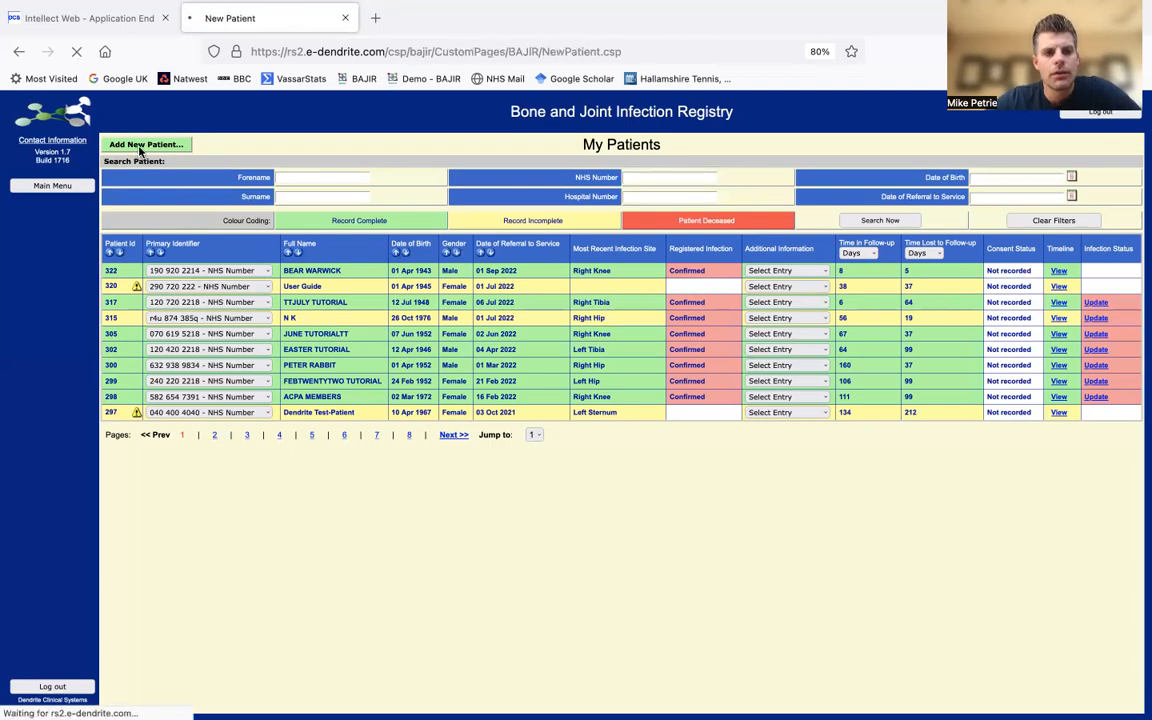
{"action": "left_click", "coordinate": [538, 166]}
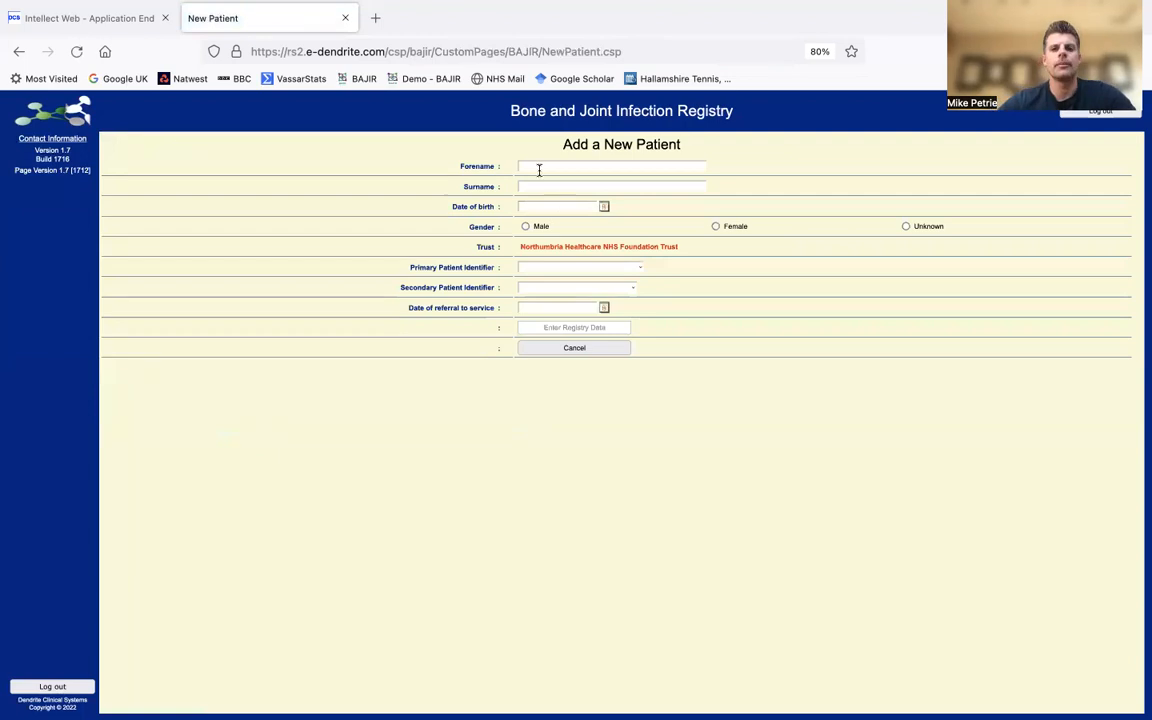
{"action": "type", "text": "James"}
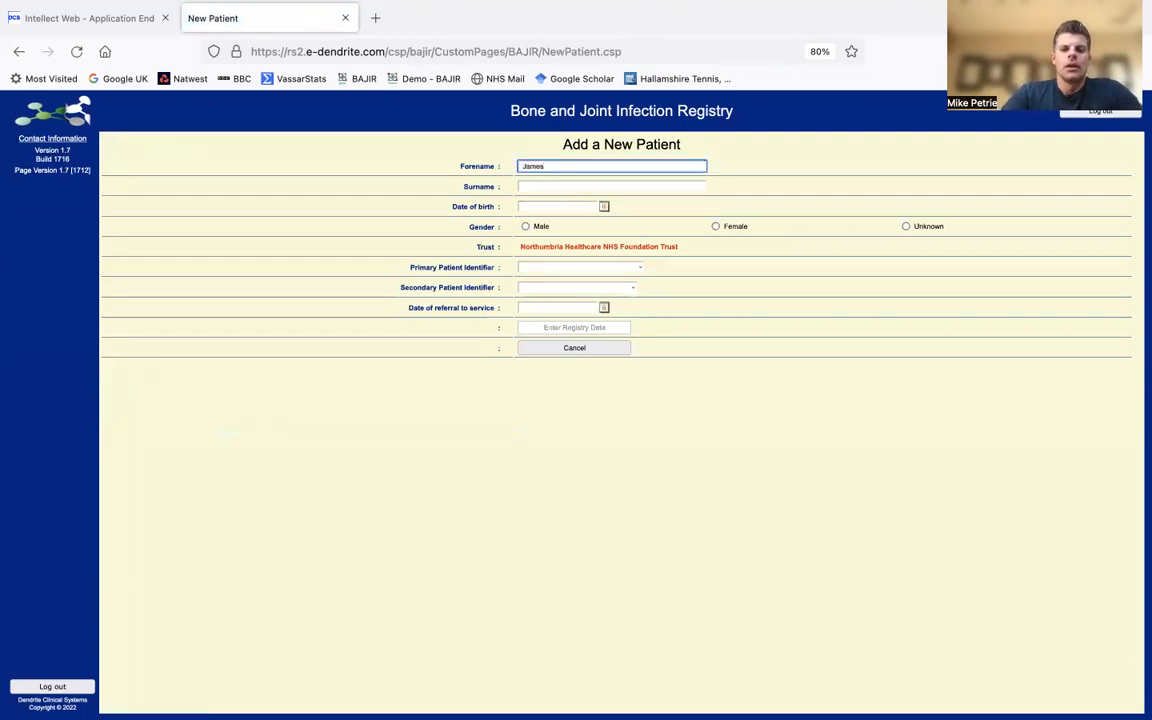
{"action": "key", "text": "Tab"}
{"action": "type", "text": "Smith"}
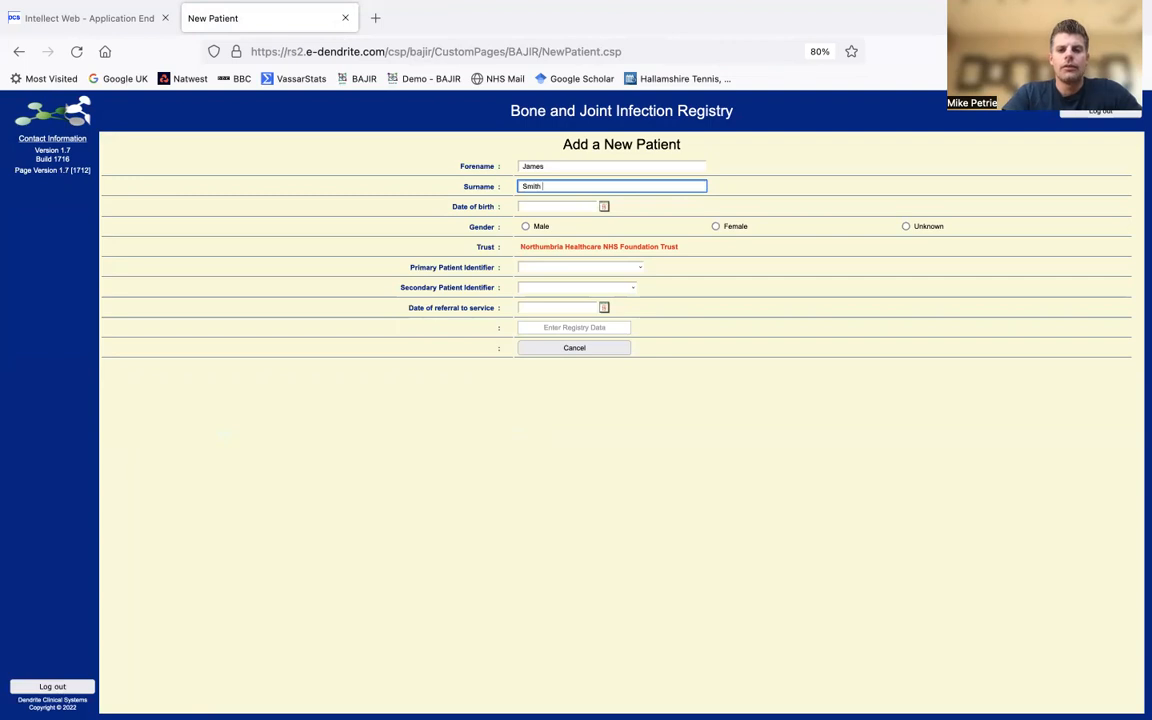
{"action": "key", "text": "Tab"}
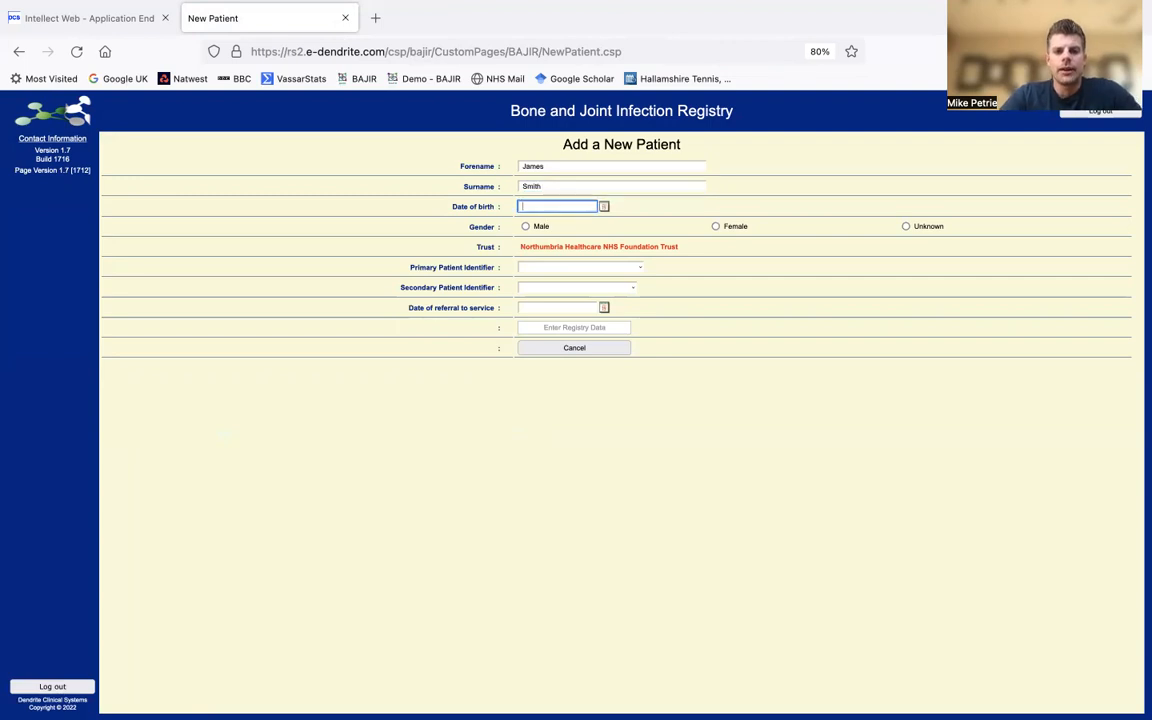
{"action": "type", "text": "01/01/1952"}
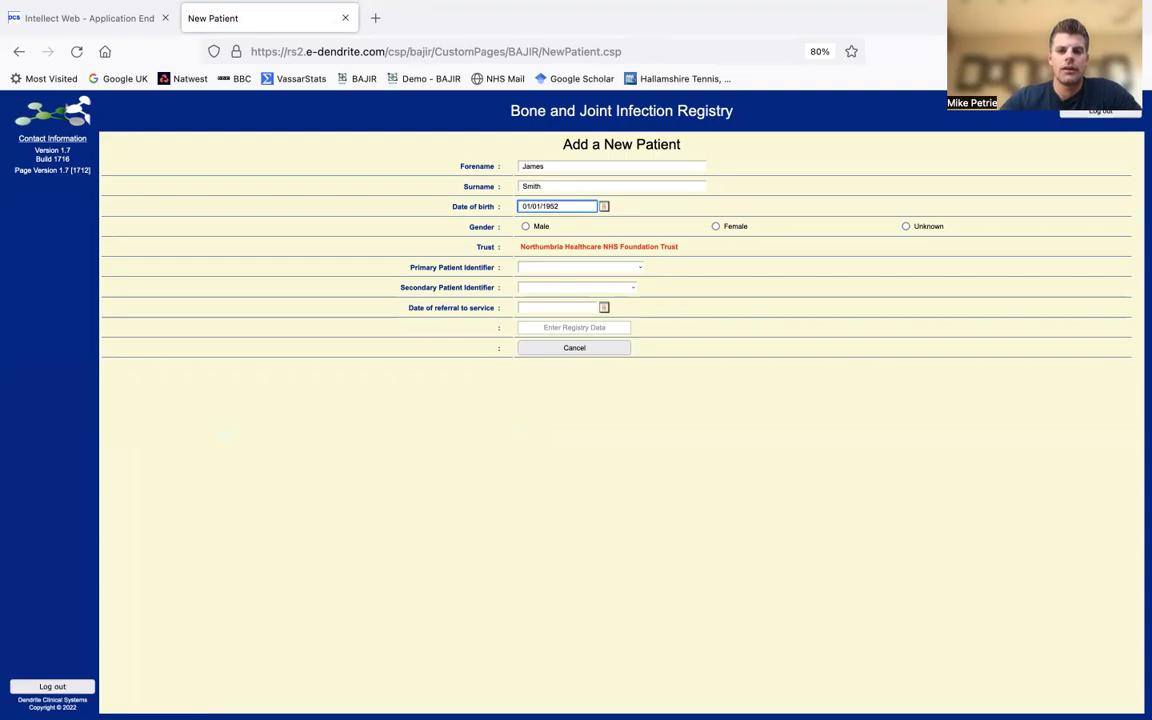
{"action": "left_click", "coordinate": [525, 227]}
- Choose NHS Number (England and Wales) as primary identifier and dismiss the duplicate-number warning
{"action": "left_click", "coordinate": [543, 270]}
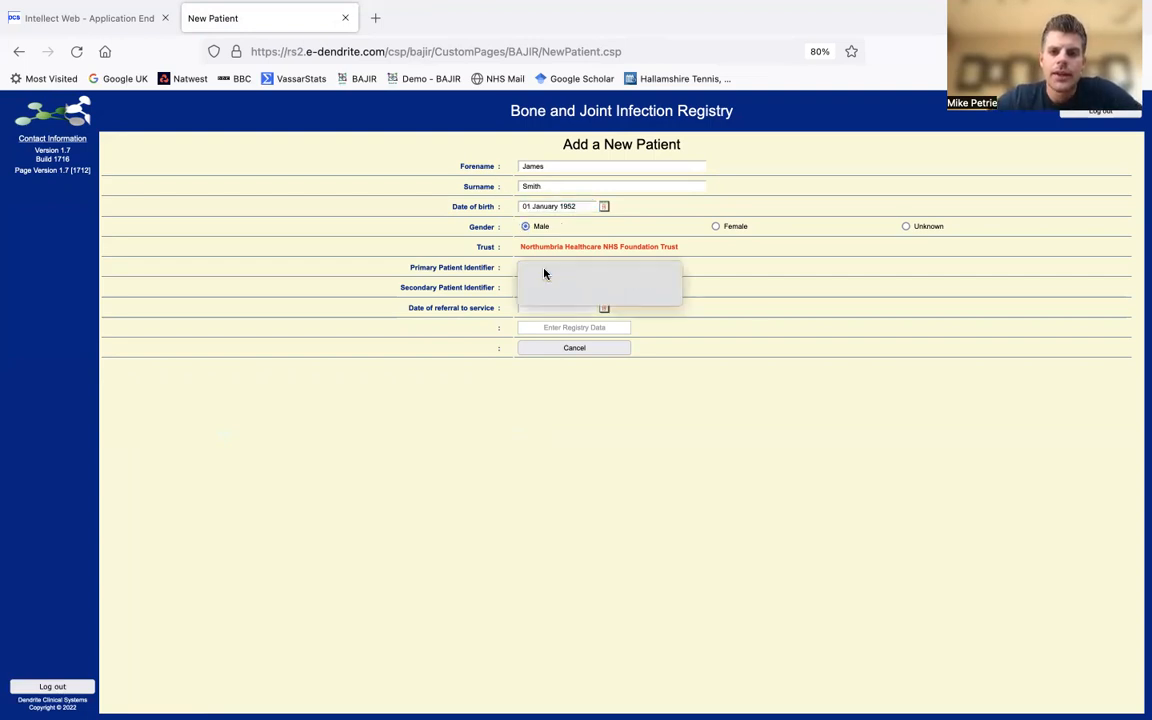
{"action": "left_click", "coordinate": [546, 283]}
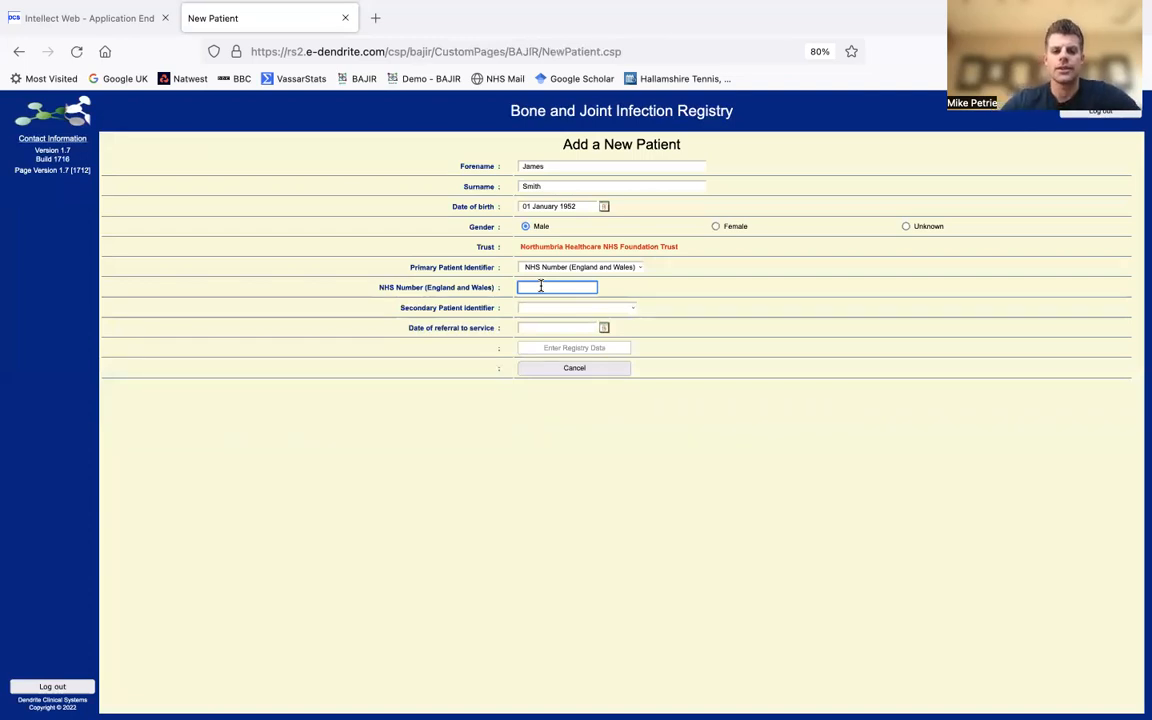
{"action": "type", "text": "1234"}
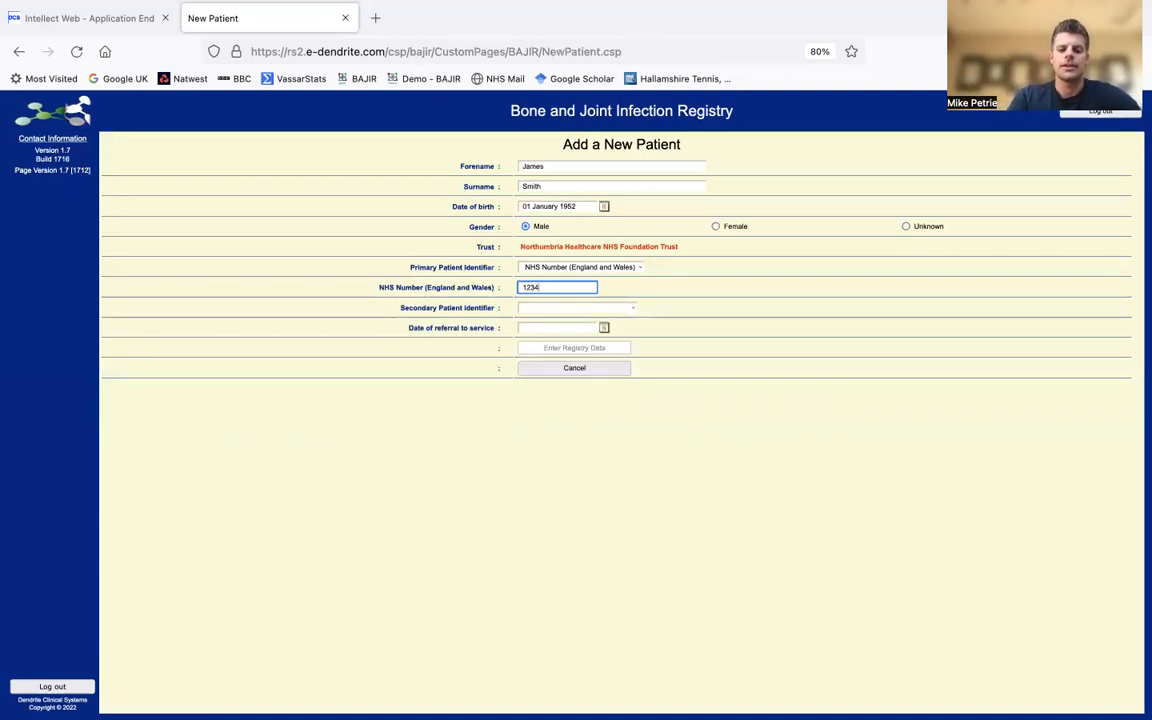
{"action": "type", "text": "5678910"}
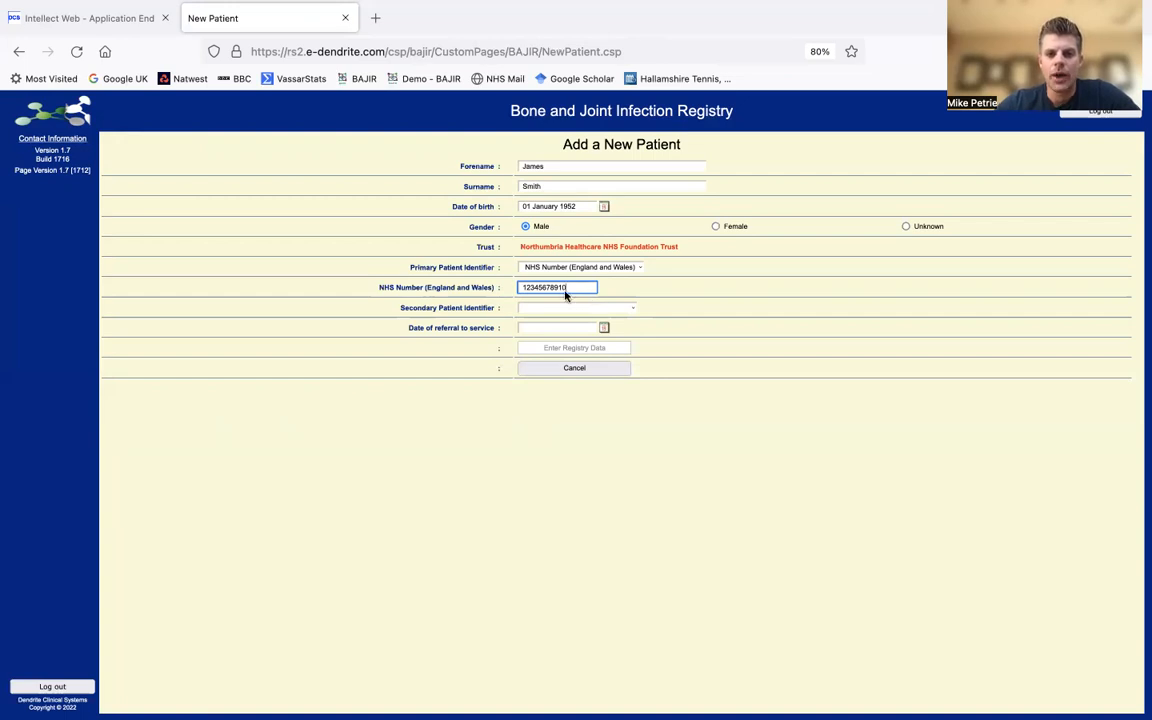
{"action": "left_click", "coordinate": [600, 267]}
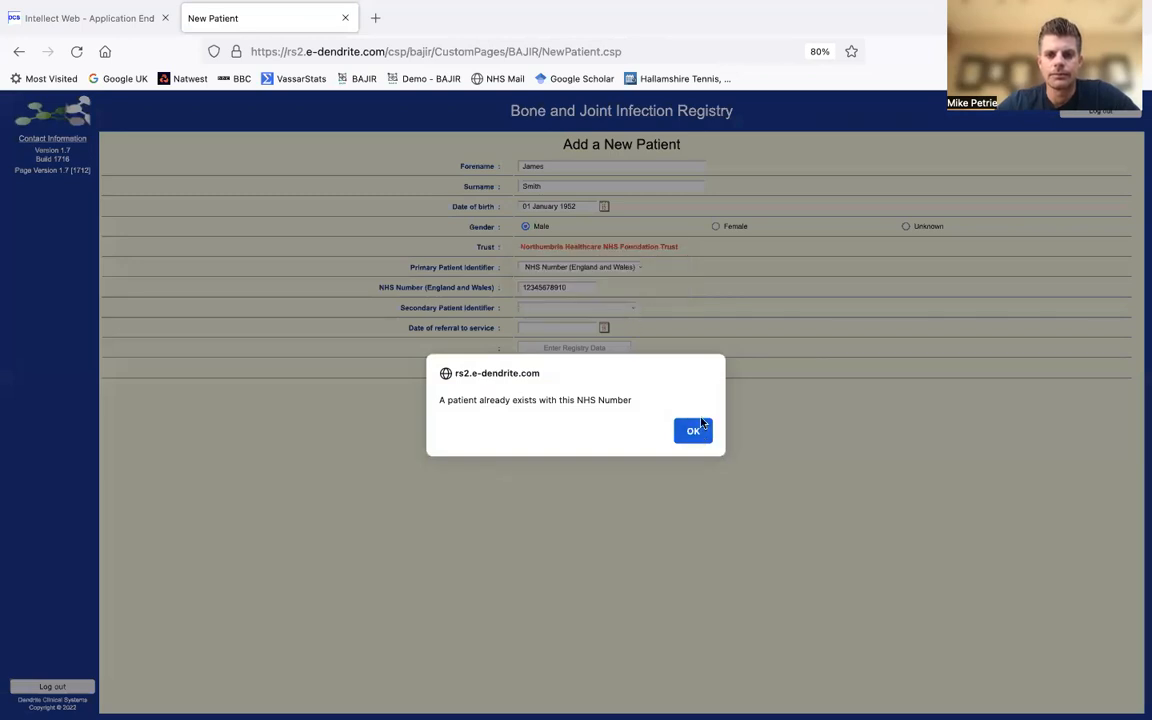
{"action": "left_click", "coordinate": [694, 431]}
{"action": "left_click", "coordinate": [573, 288]}
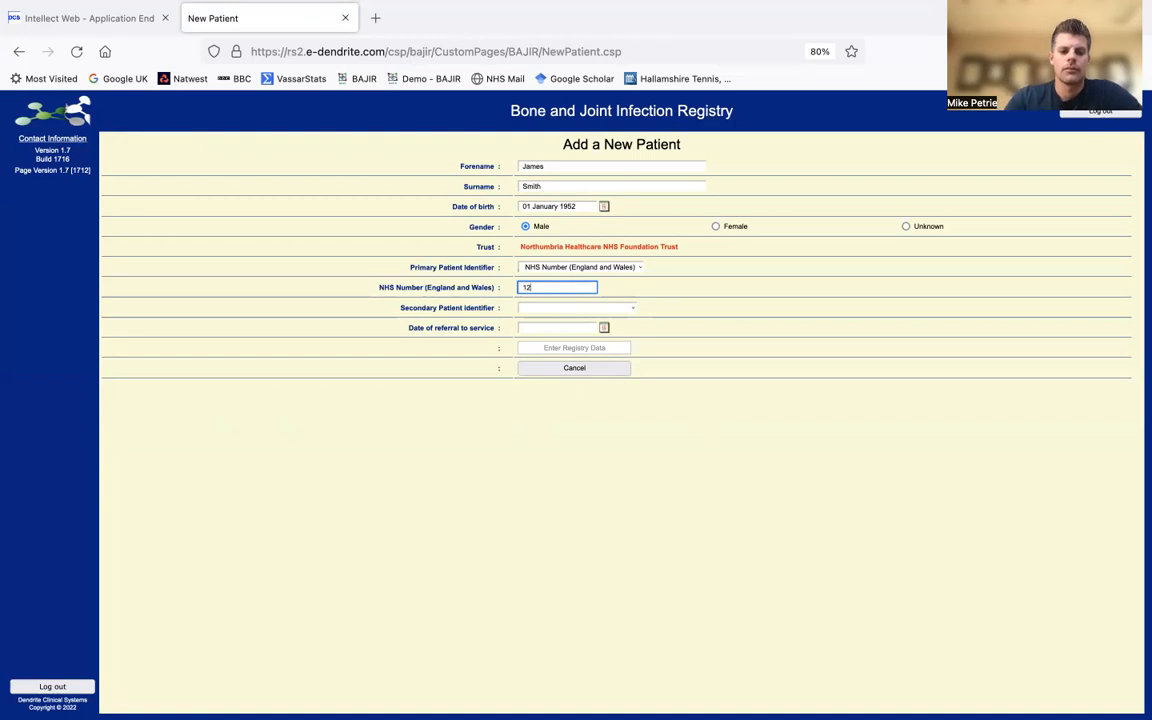
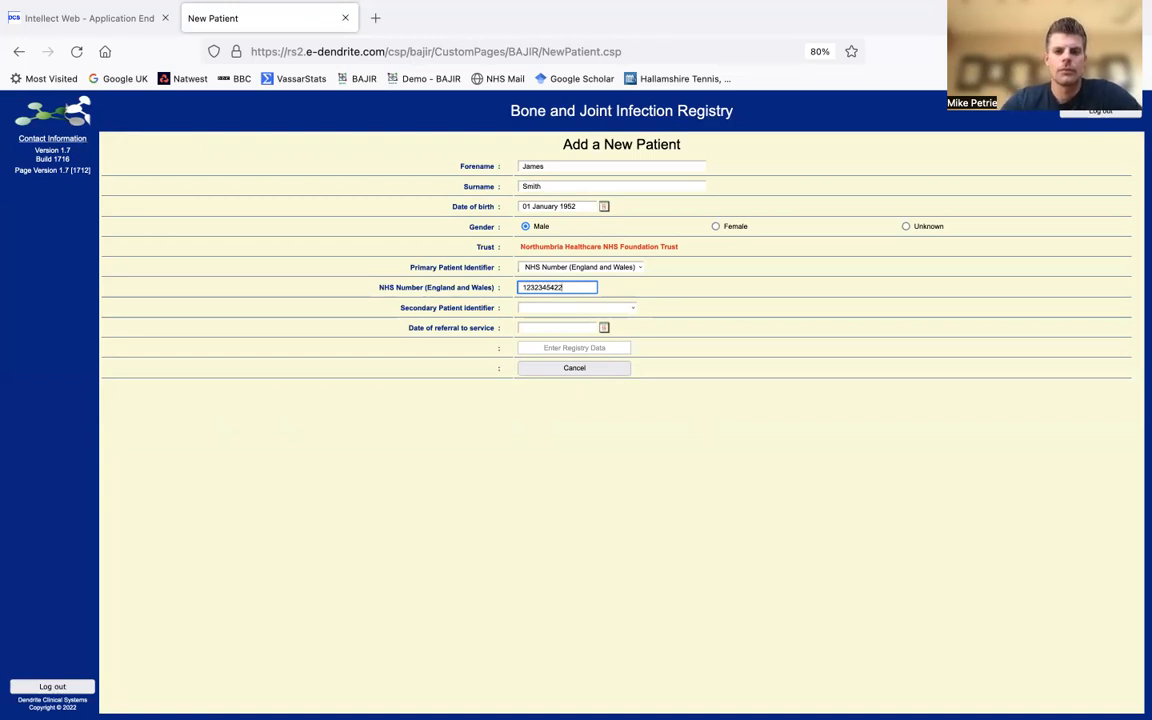
- Enter a replacement NHS number and a Local Hospital Number as secondary identifier
{"action": "left_click", "coordinate": [599, 309]}
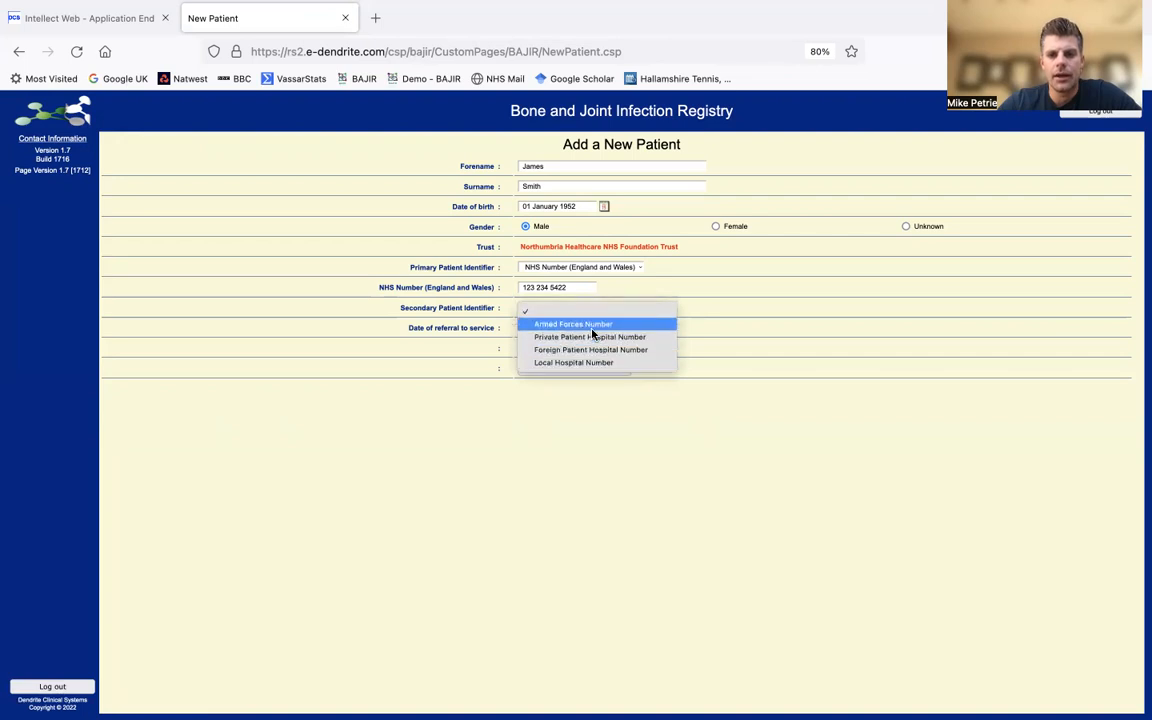
{"action": "left_click", "coordinate": [572, 364]}
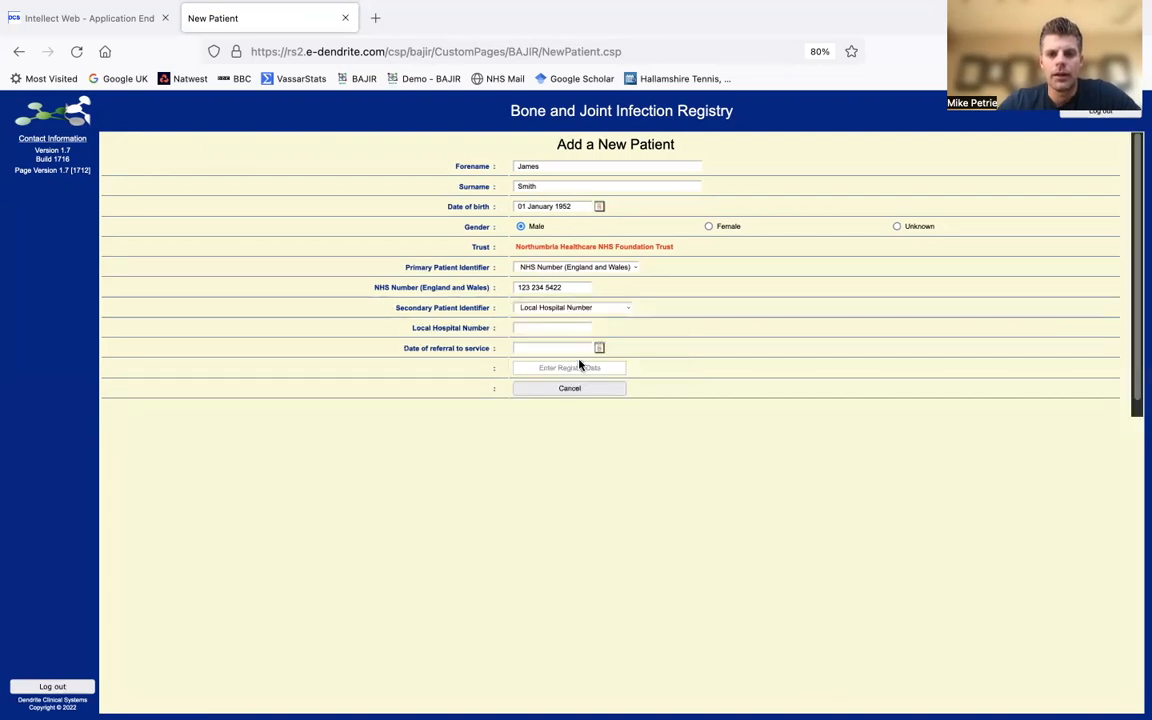
{"action": "type", "text": "NH"}
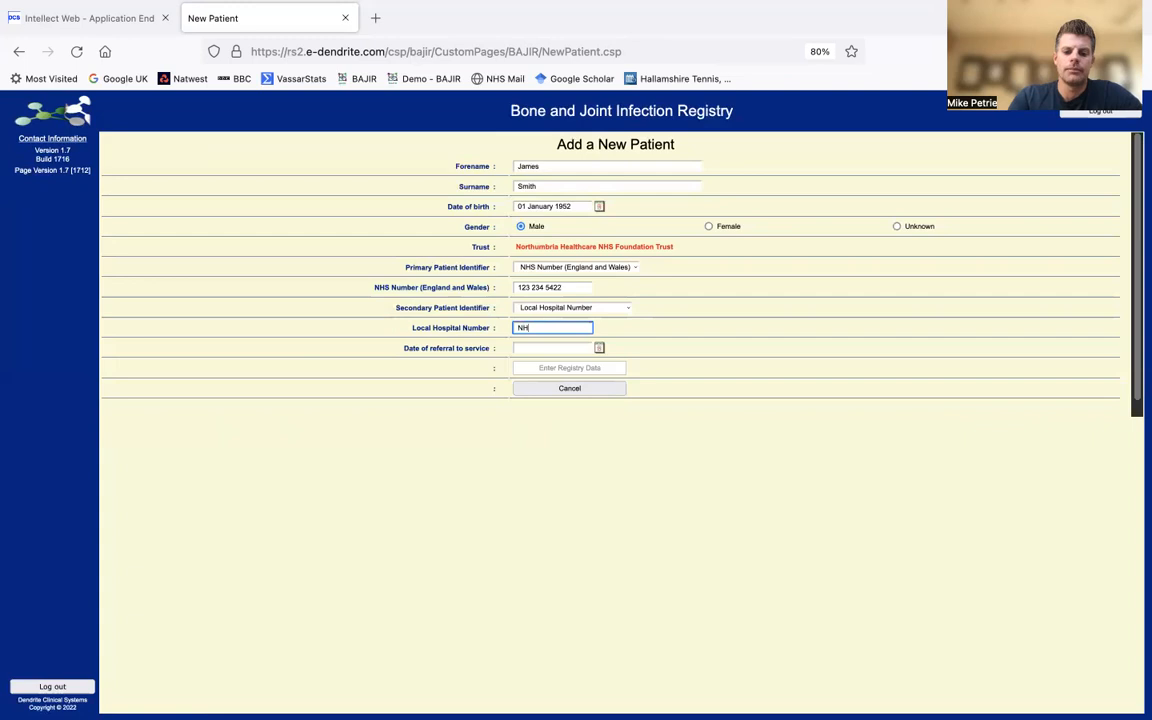
{"action": "type", "text": "2345"}
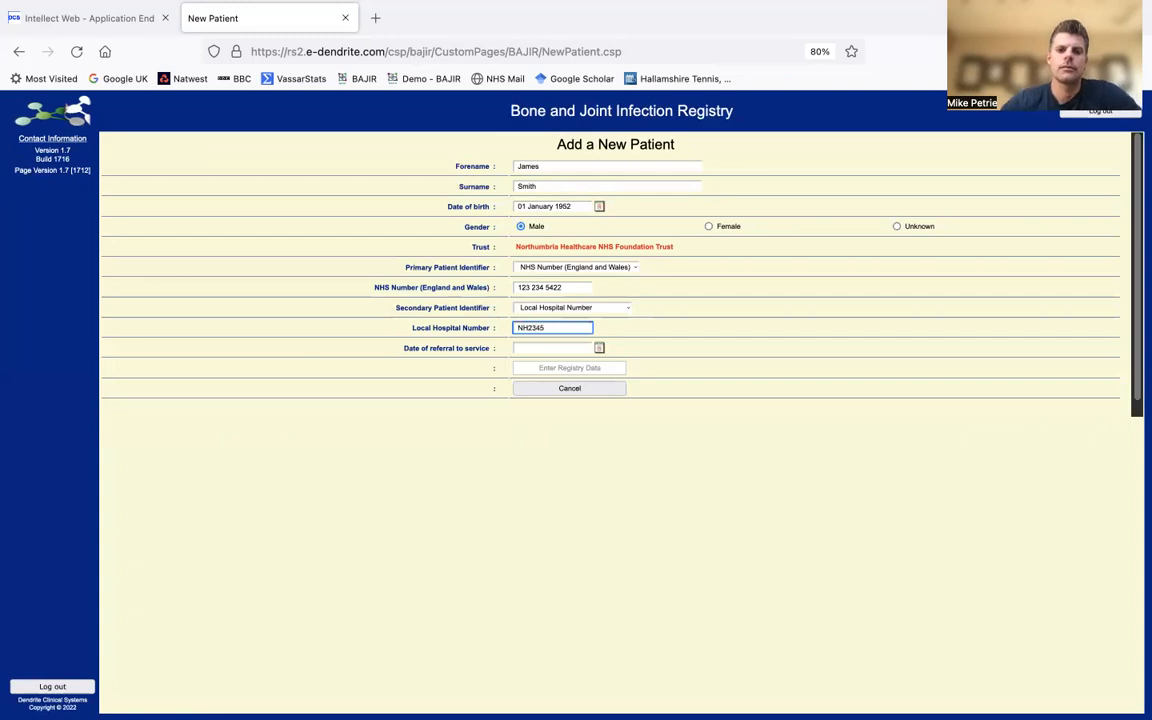
- Set the referral date to 01/01/2019, correcting the mistyped year
{"action": "left_click", "coordinate": [541, 347]}
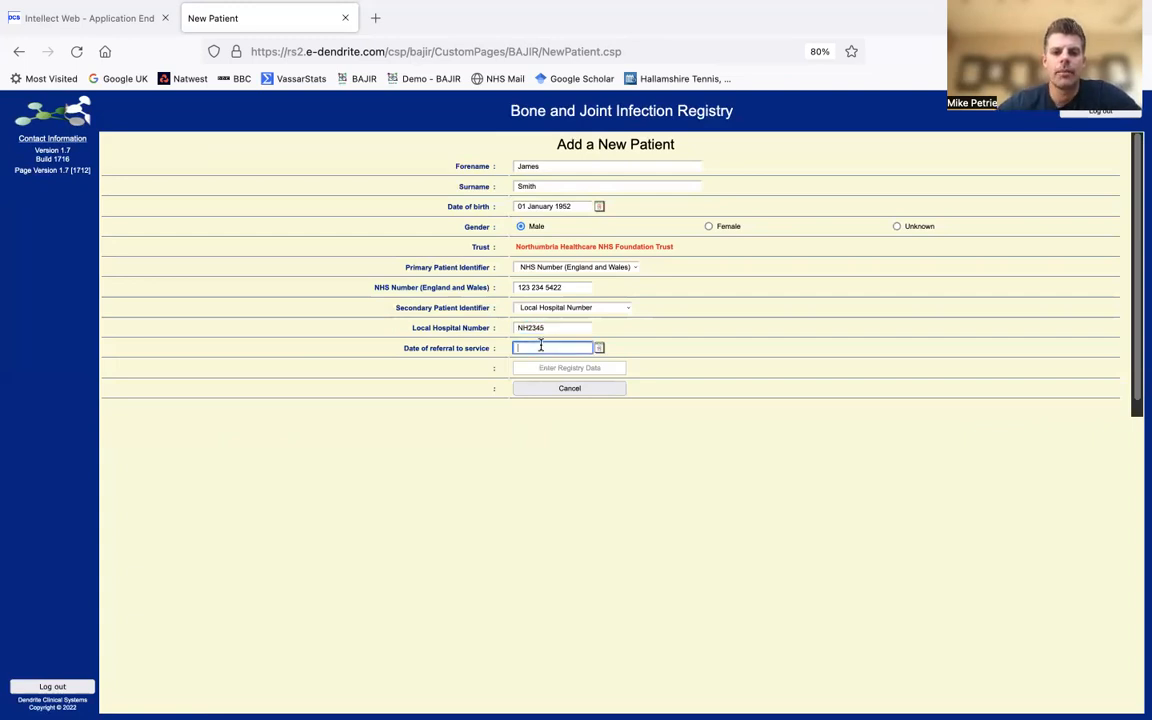
{"action": "type", "text": "01/0"}
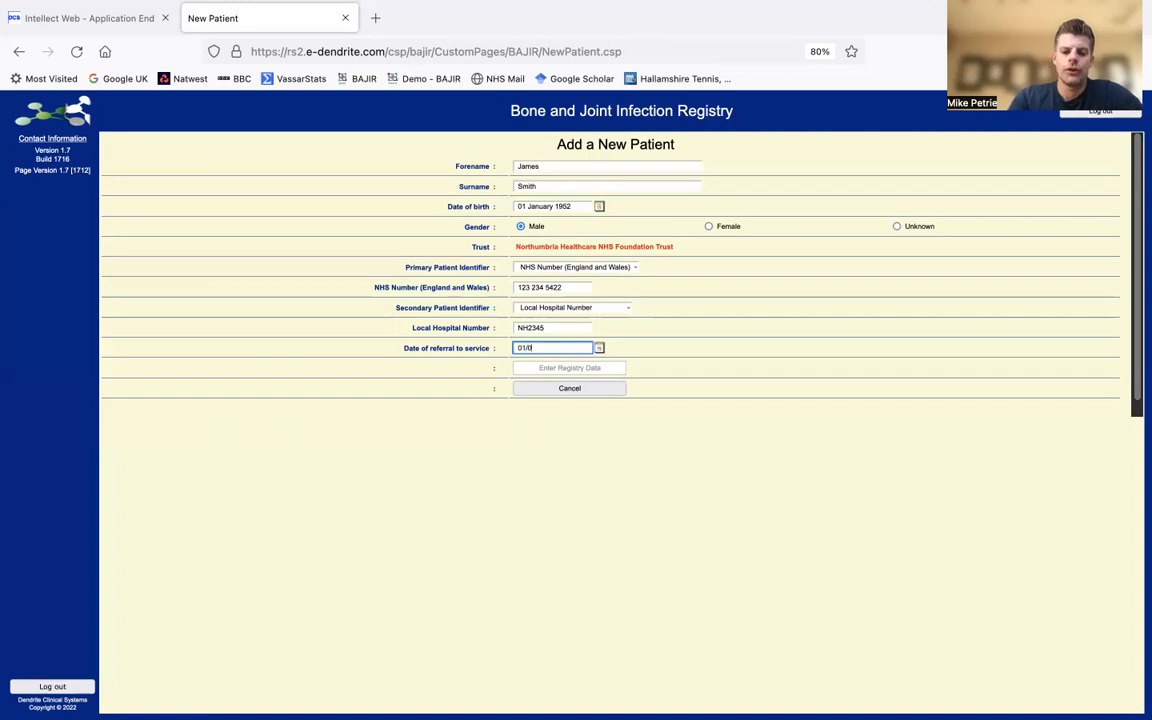
{"action": "type", "text": "1/26"}
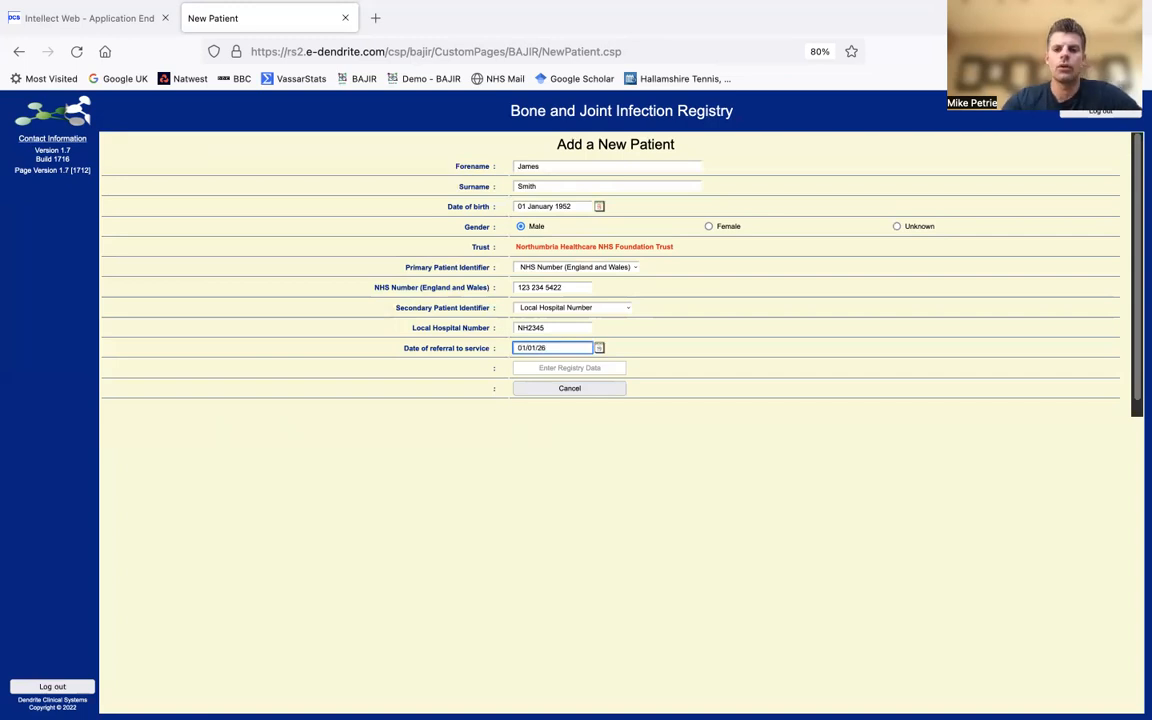
{"action": "key", "text": "BackSpace"}
{"action": "type", "text": "019"}
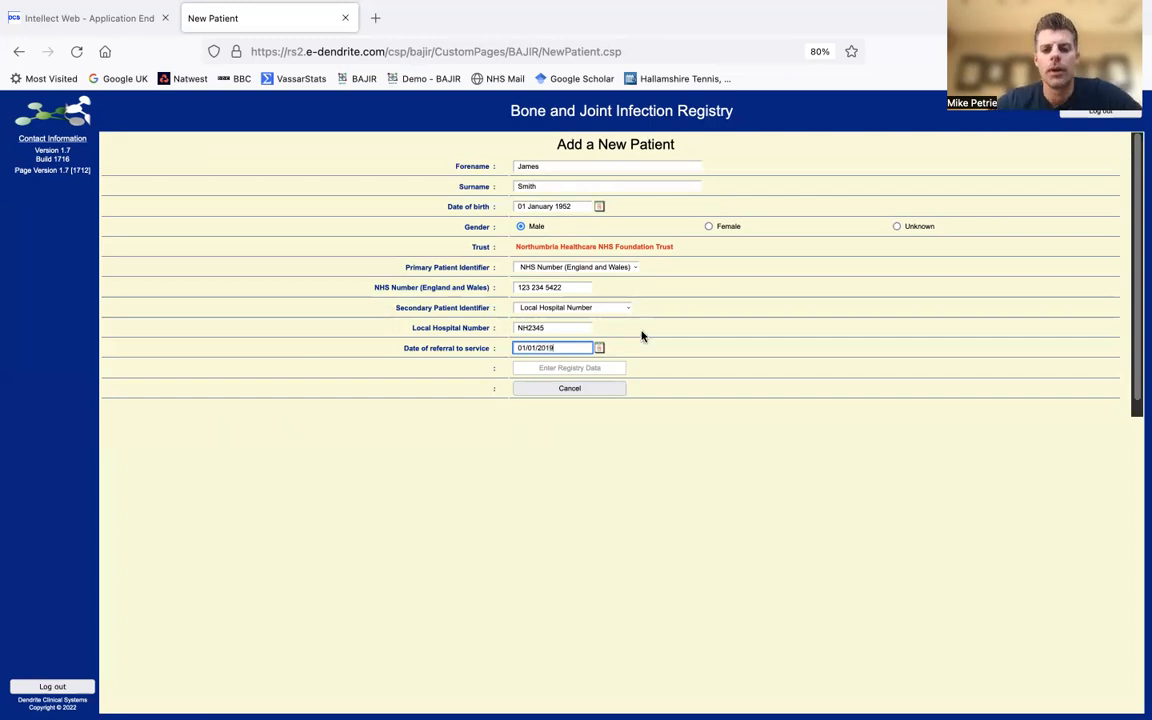
{"action": "left_click", "coordinate": [642, 498]}
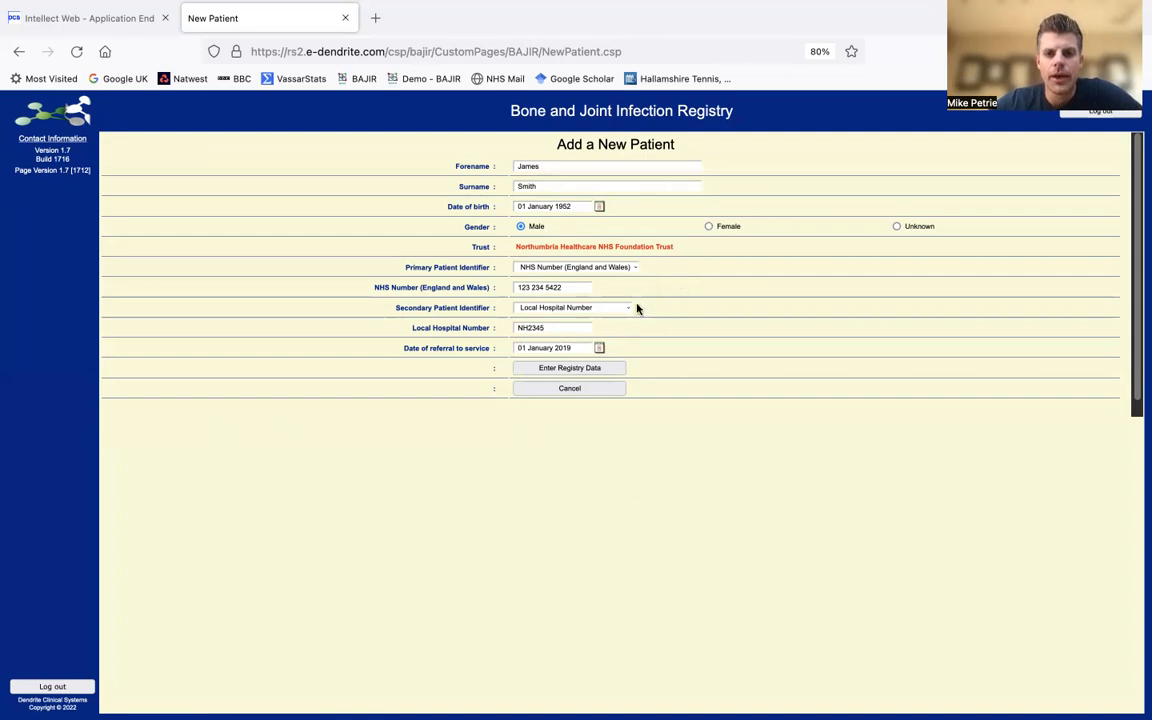
- Save the new patient and record an Orthopaedic referrer with their name and NHS e-mail
{"action": "left_click", "coordinate": [590, 369]}
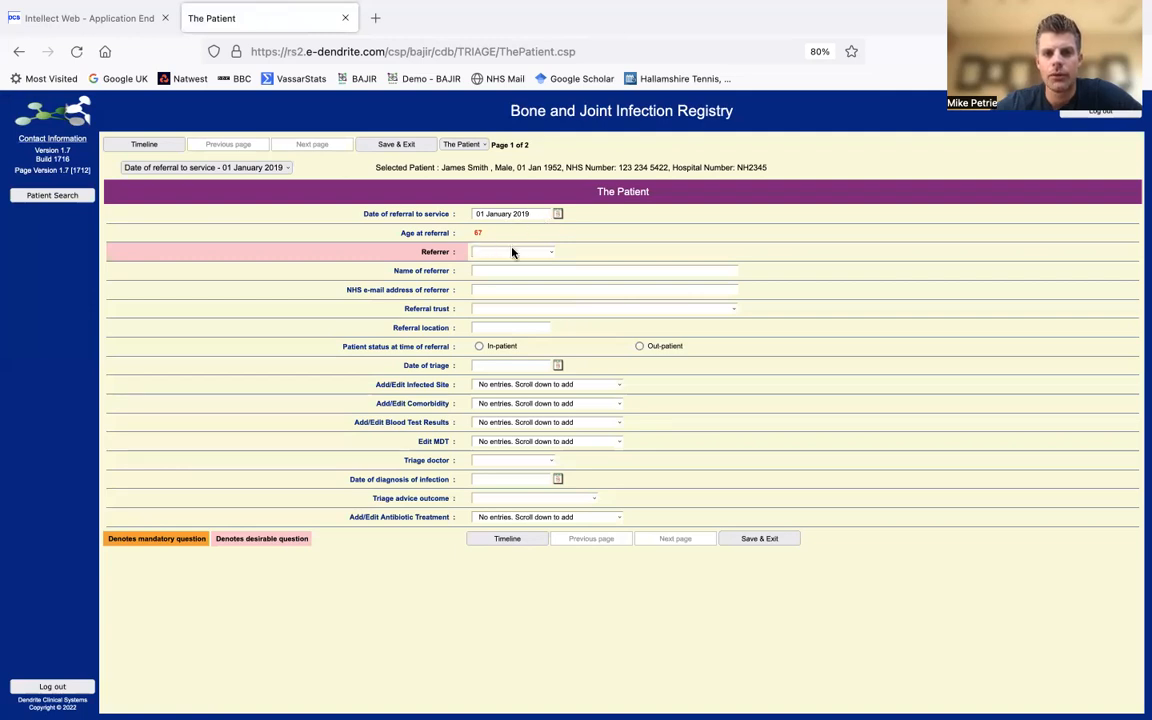
{"action": "left_click", "coordinate": [512, 250]}
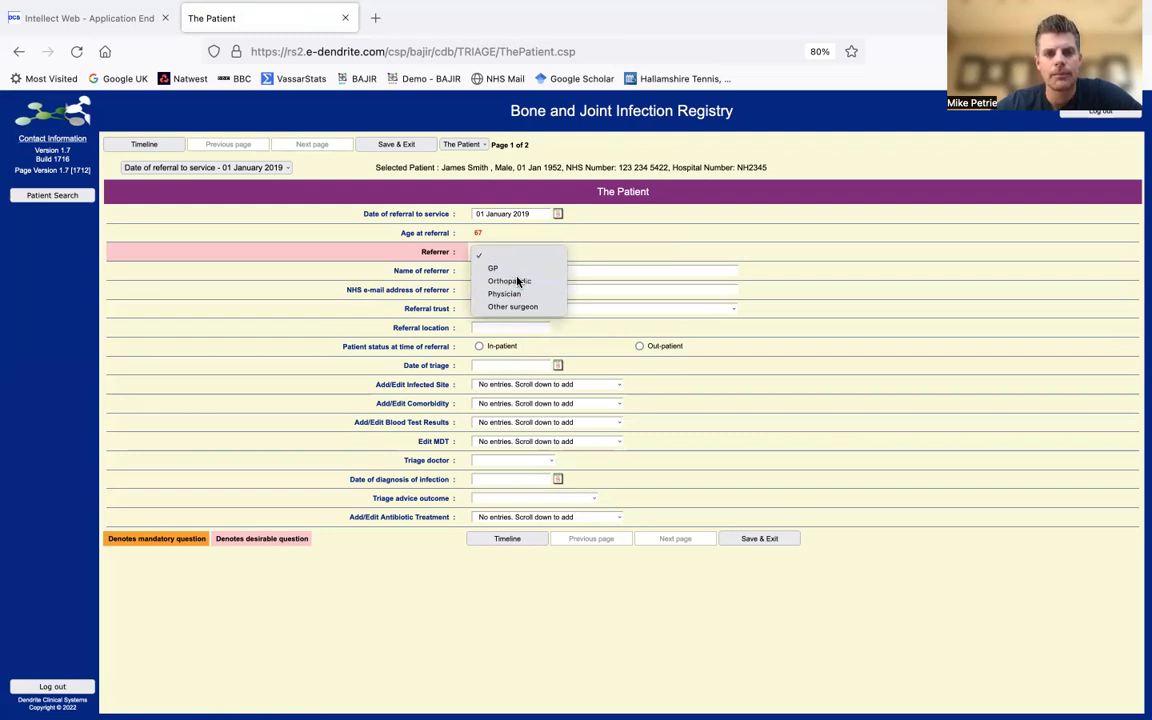
{"action": "left_click", "coordinate": [518, 282]}
{"action": "left_click", "coordinate": [502, 271]}
{"action": "type", "text": "Mr Read"}
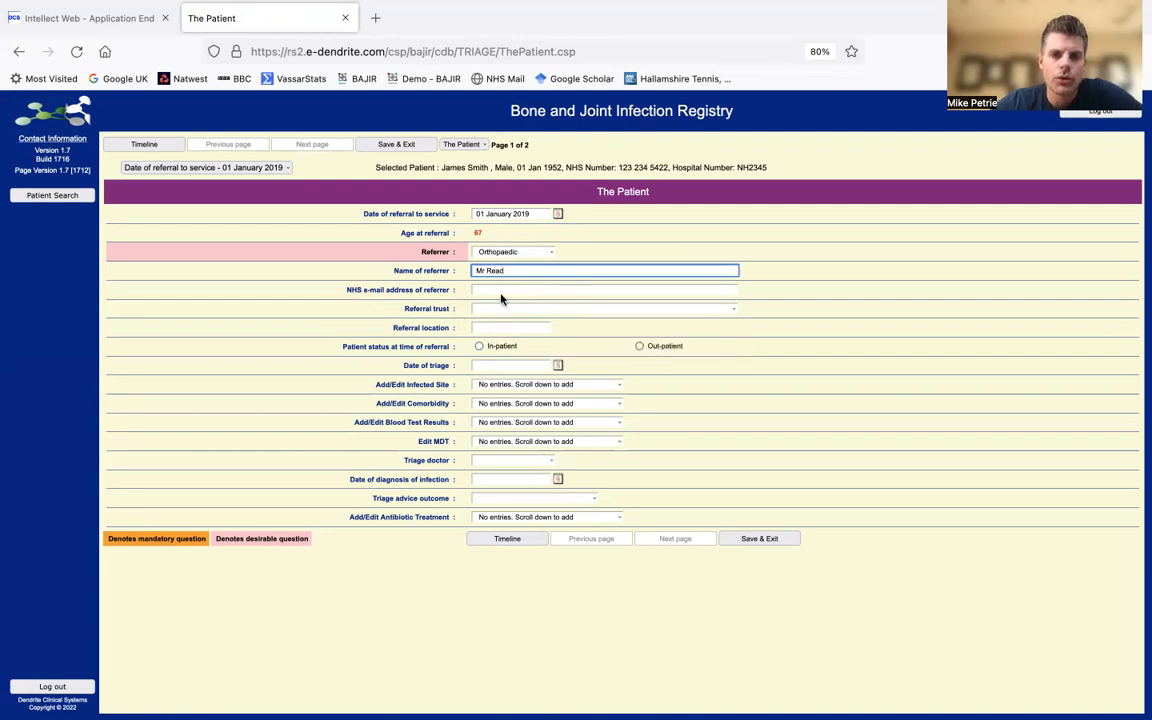
{"action": "left_click", "coordinate": [497, 289]}
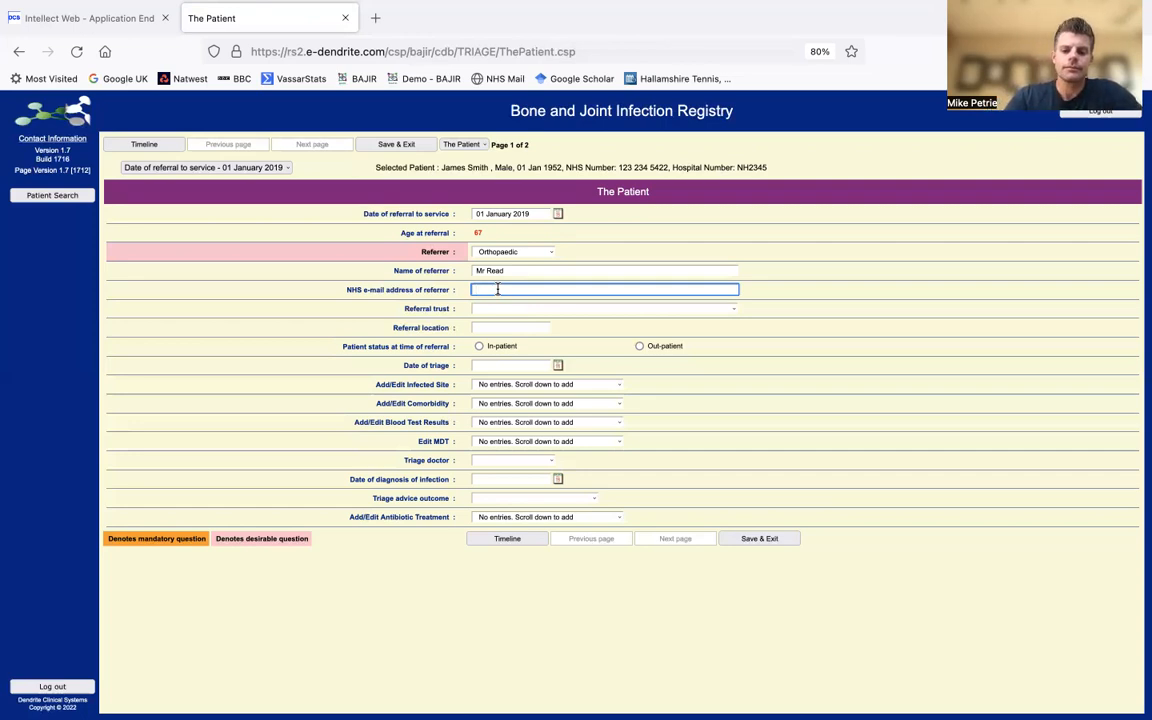
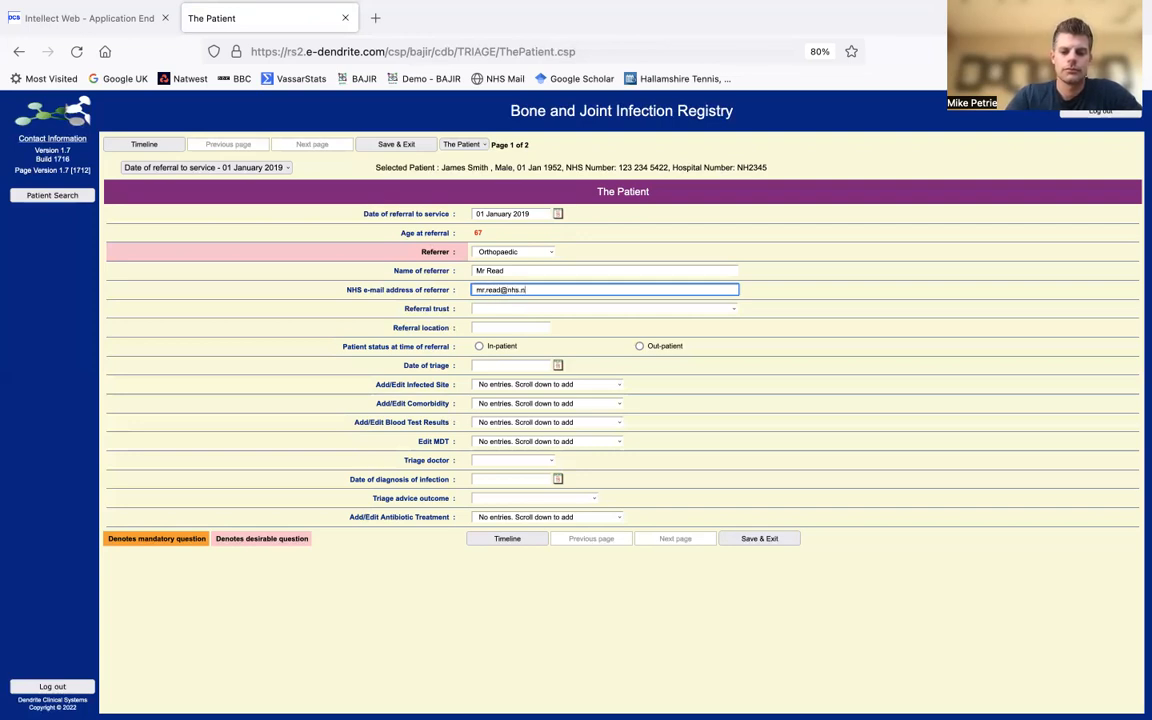
{"action": "left_click", "coordinate": [547, 306]}
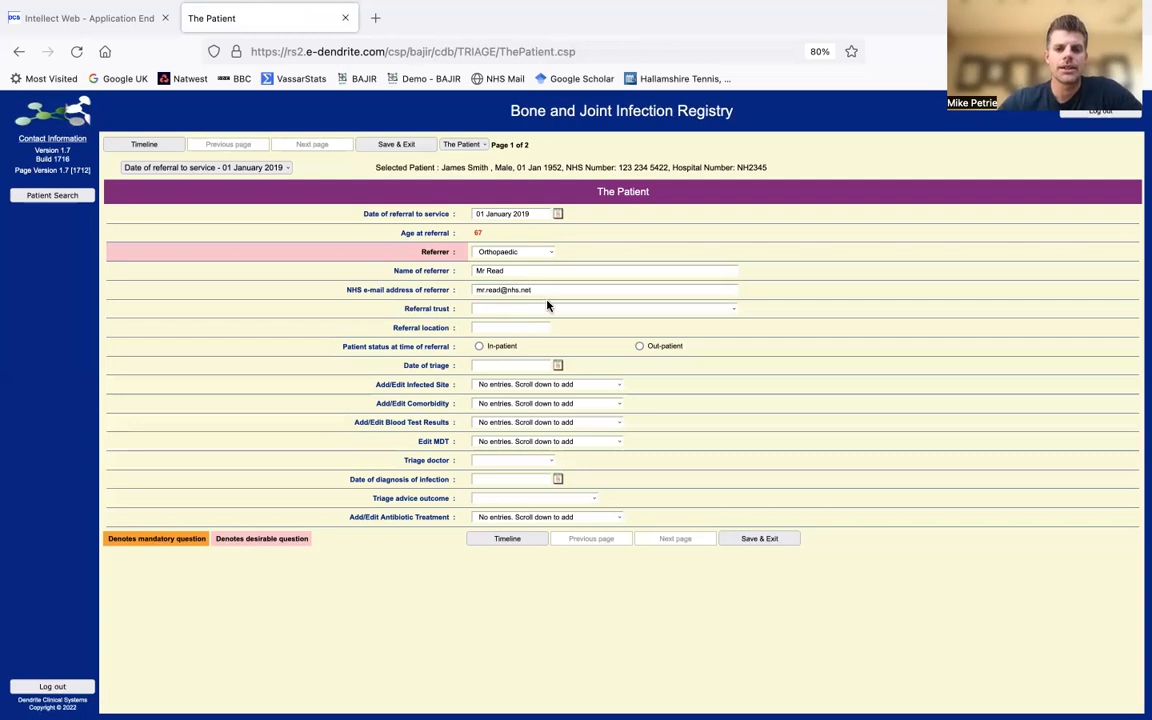
- Set the referral trust to North Bristol NHS Trust and referral location to S11
{"action": "left_click", "coordinate": [596, 311]}
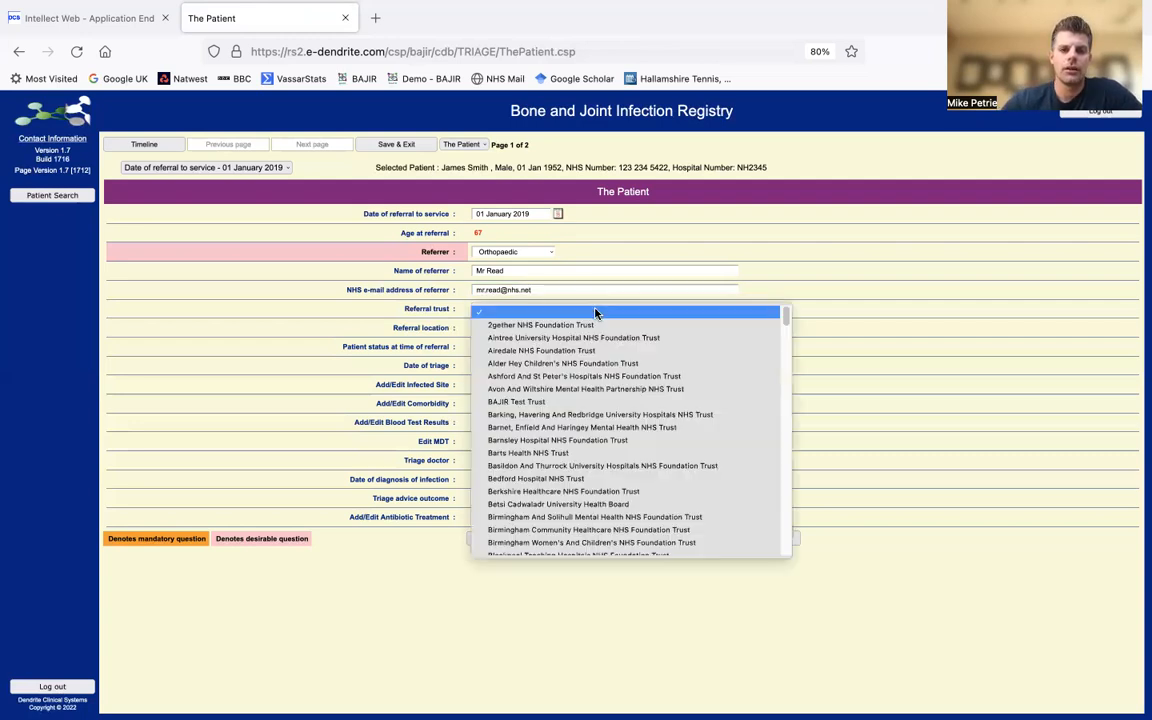
{"action": "type", "text": "nort"}
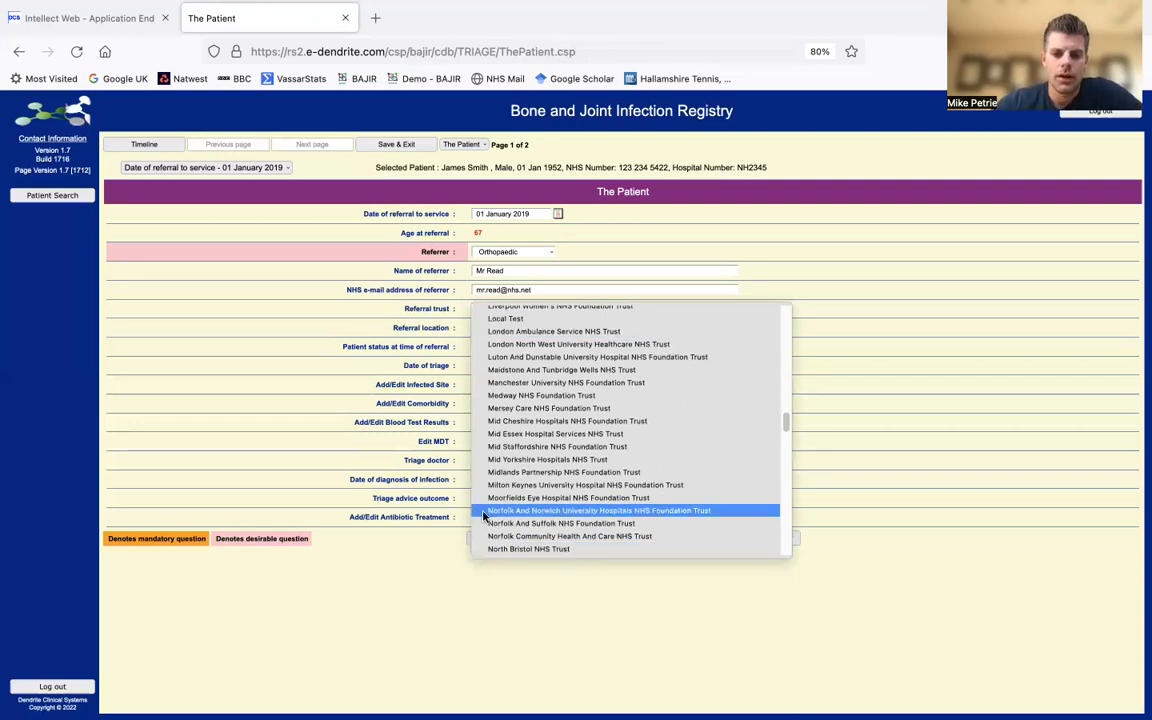
{"action": "left_click", "coordinate": [510, 549]}
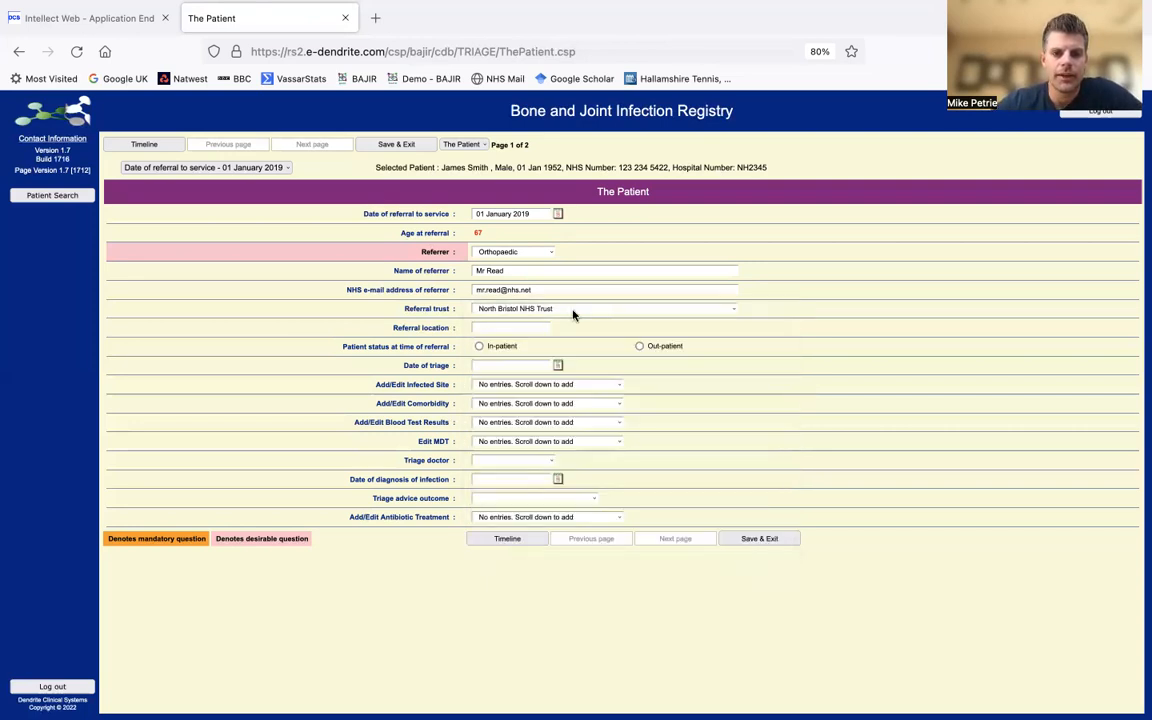
{"action": "left_click", "coordinate": [531, 327]}
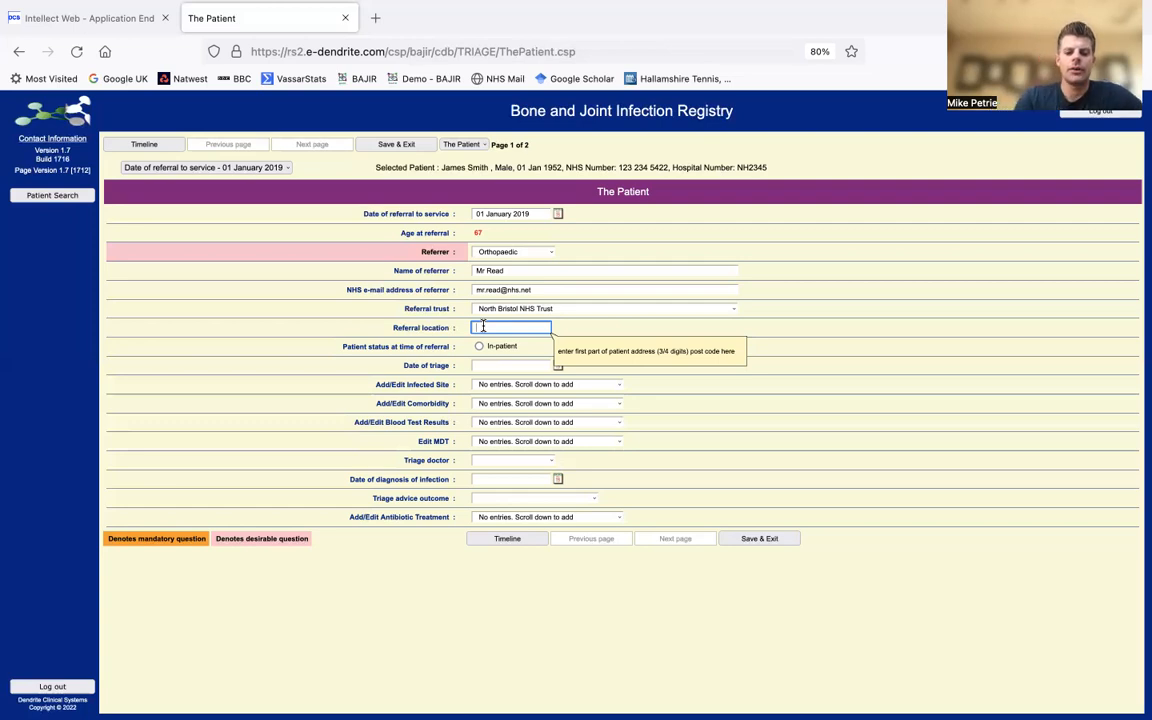
{"action": "type", "text": "S11"}
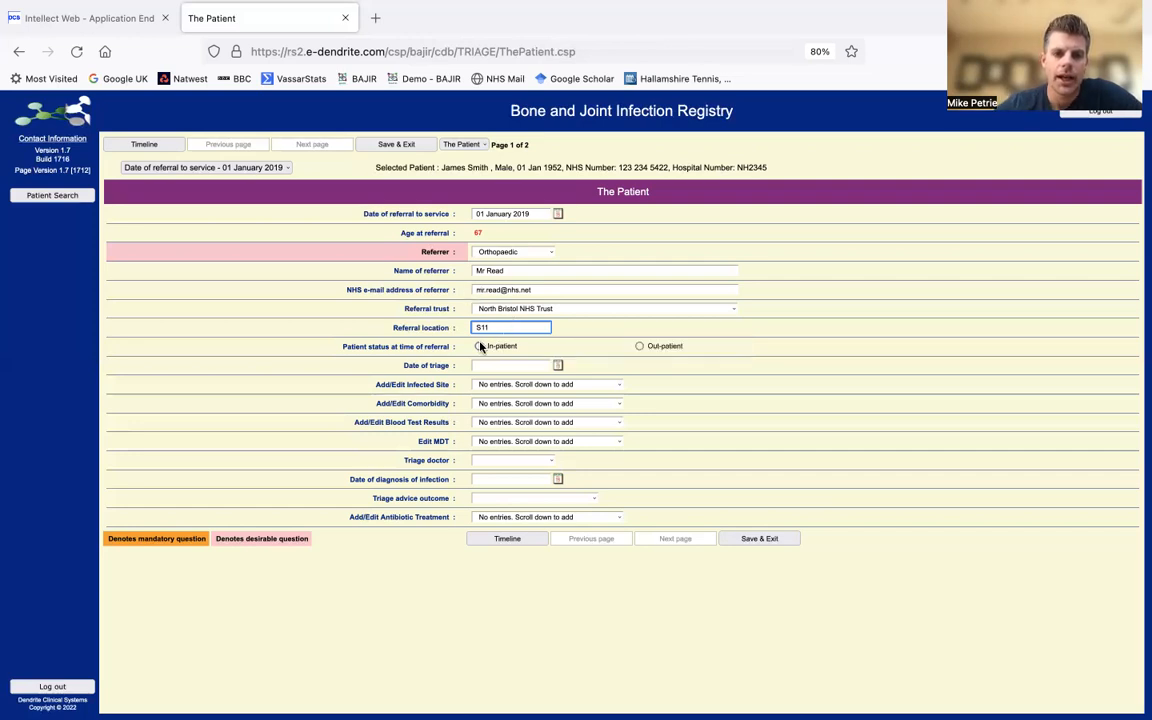
- Mark the patient as an out-patient with triage date 01/01/2019
{"action": "left_click", "coordinate": [640, 346]}
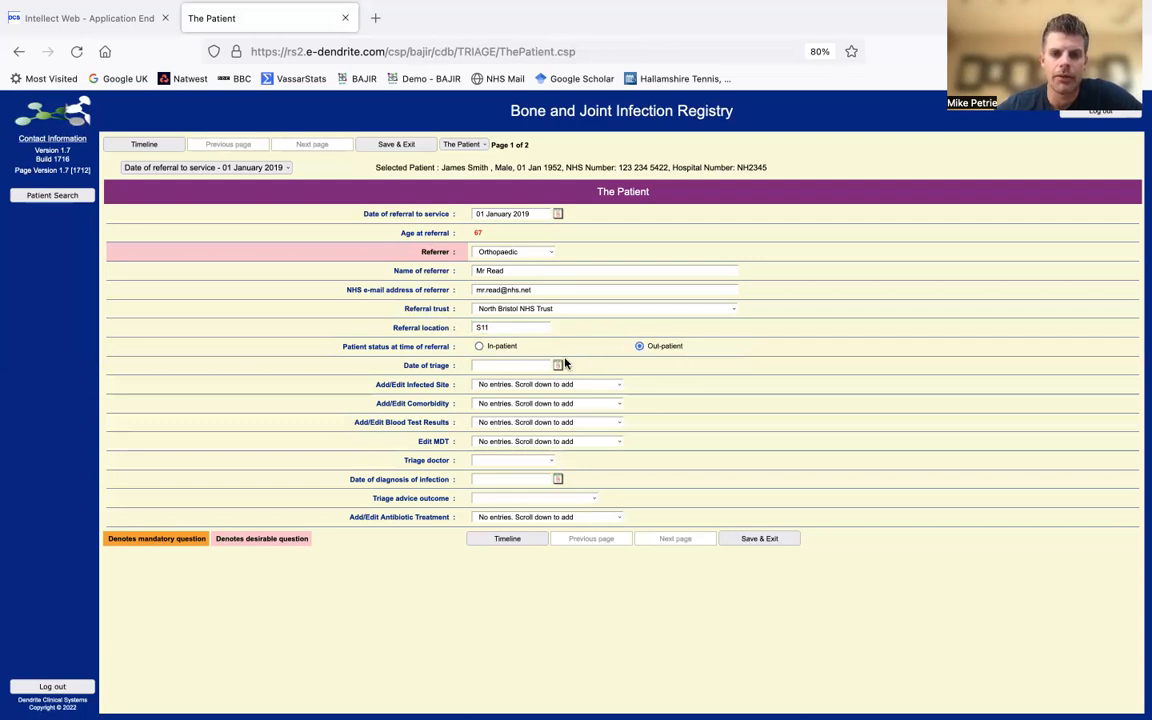
{"action": "left_click", "coordinate": [531, 364]}
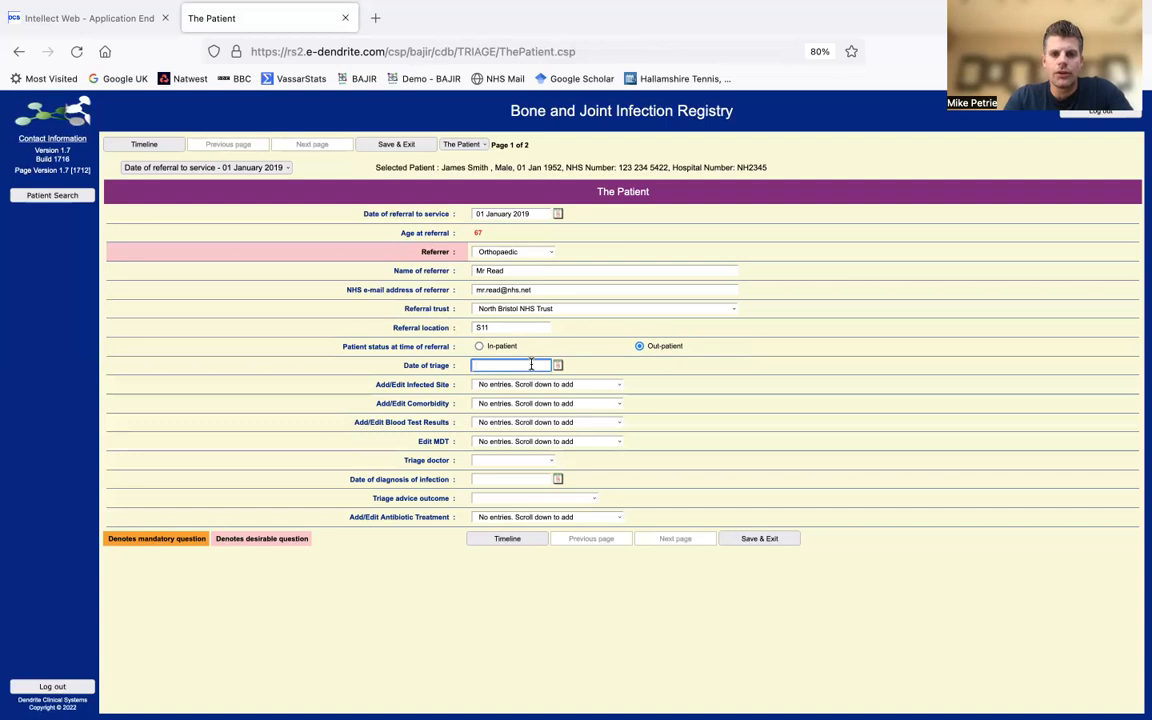
{"action": "type", "text": "01/01/2019"}
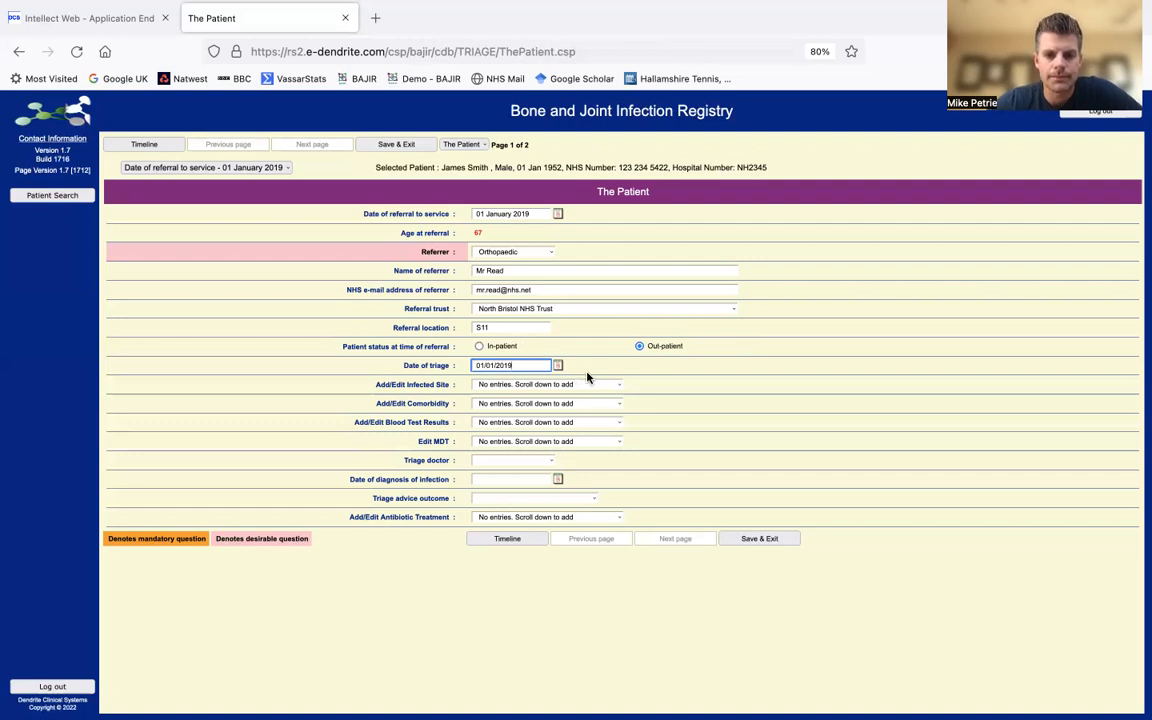
{"action": "left_click", "coordinate": [583, 386]}
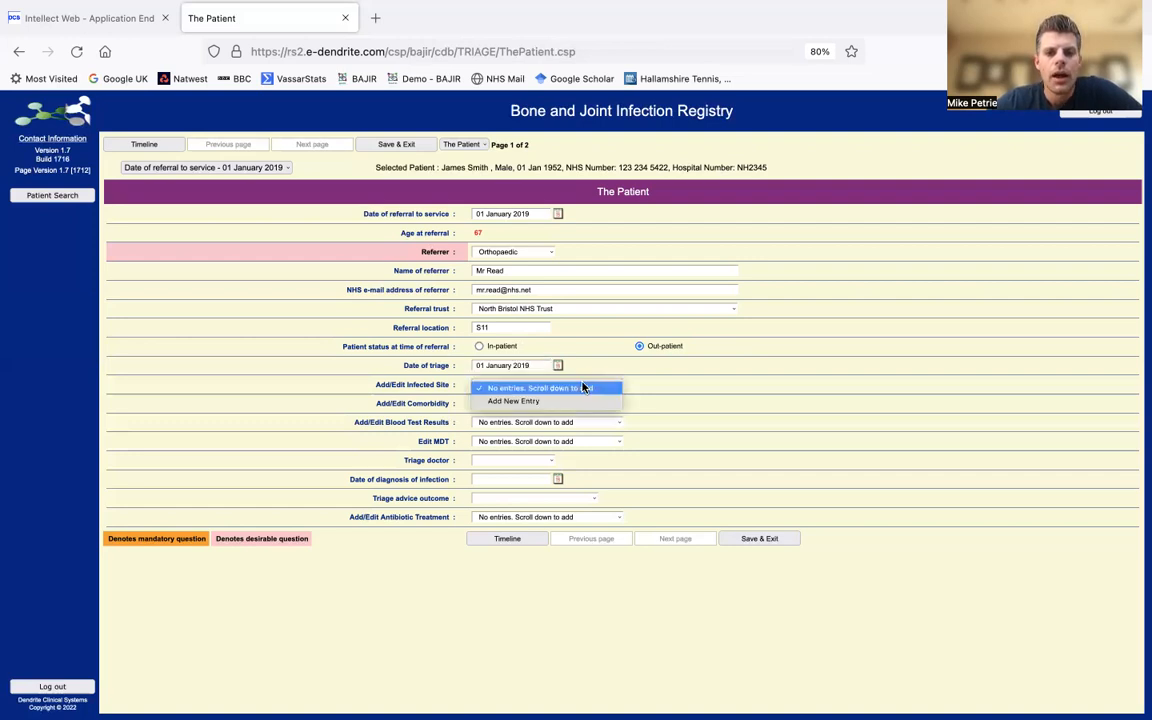
- Add a new infected site entry with diagnosis date 09/09/2022 and prosthetic joint infection as the diagnosis
{"action": "left_click", "coordinate": [526, 403]}
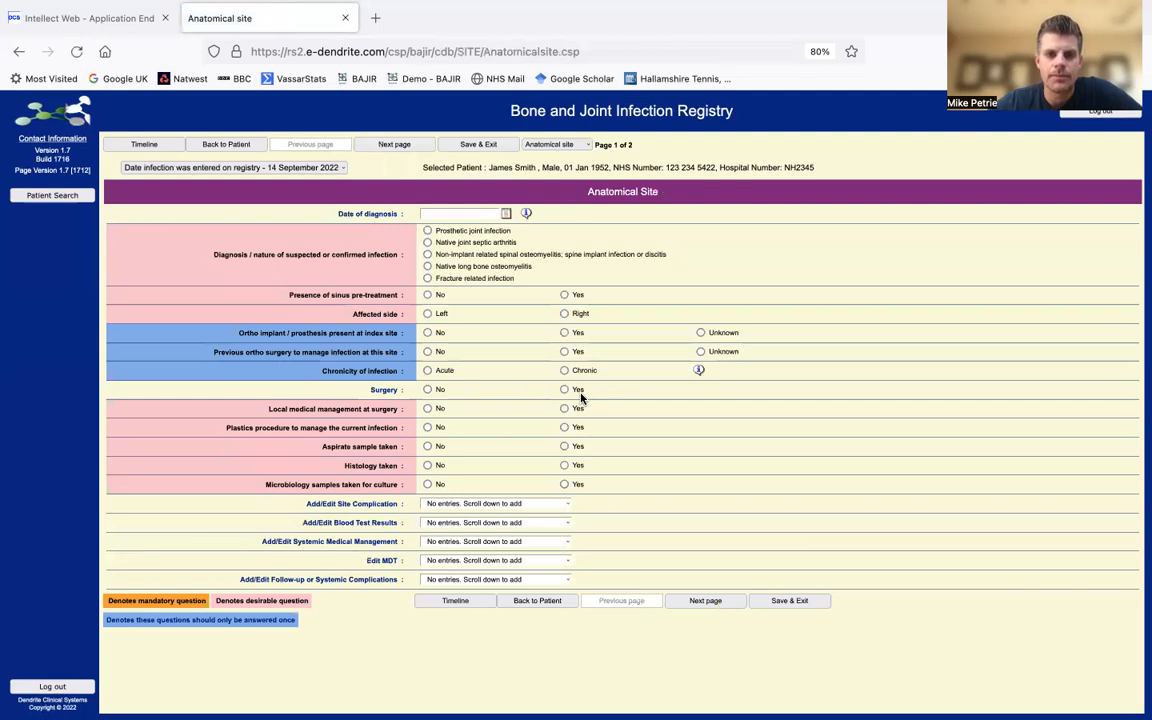
{"action": "left_click", "coordinate": [454, 215]}
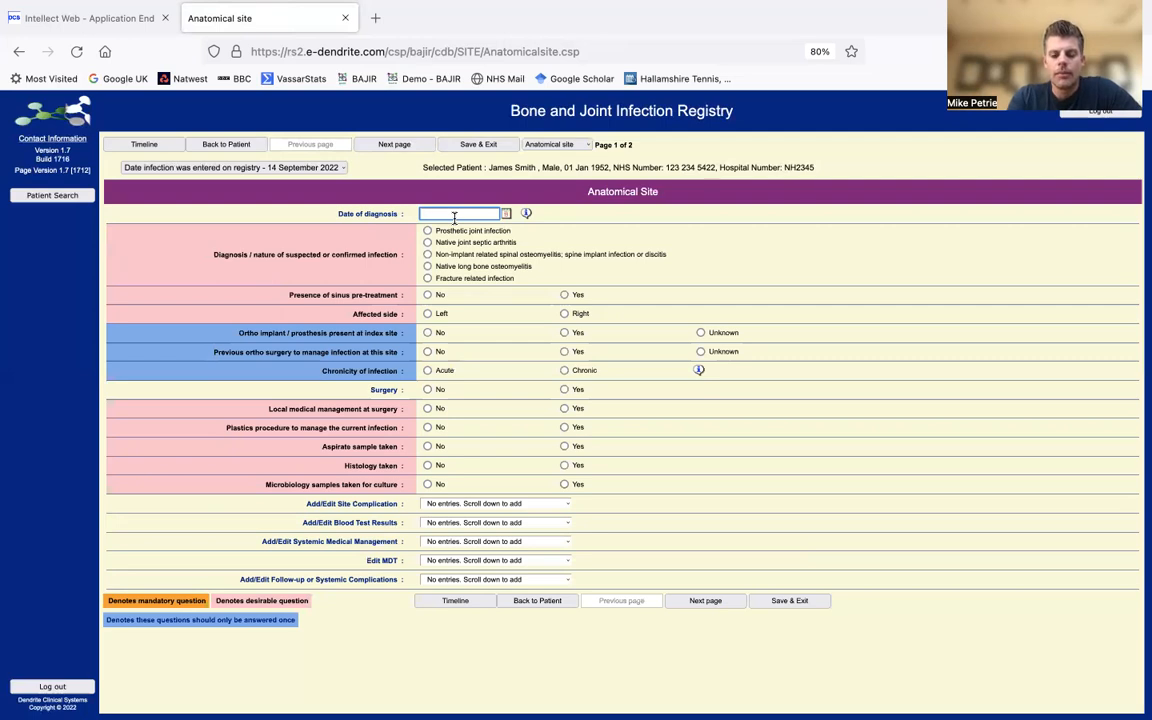
{"action": "type", "text": "09/09/202"}
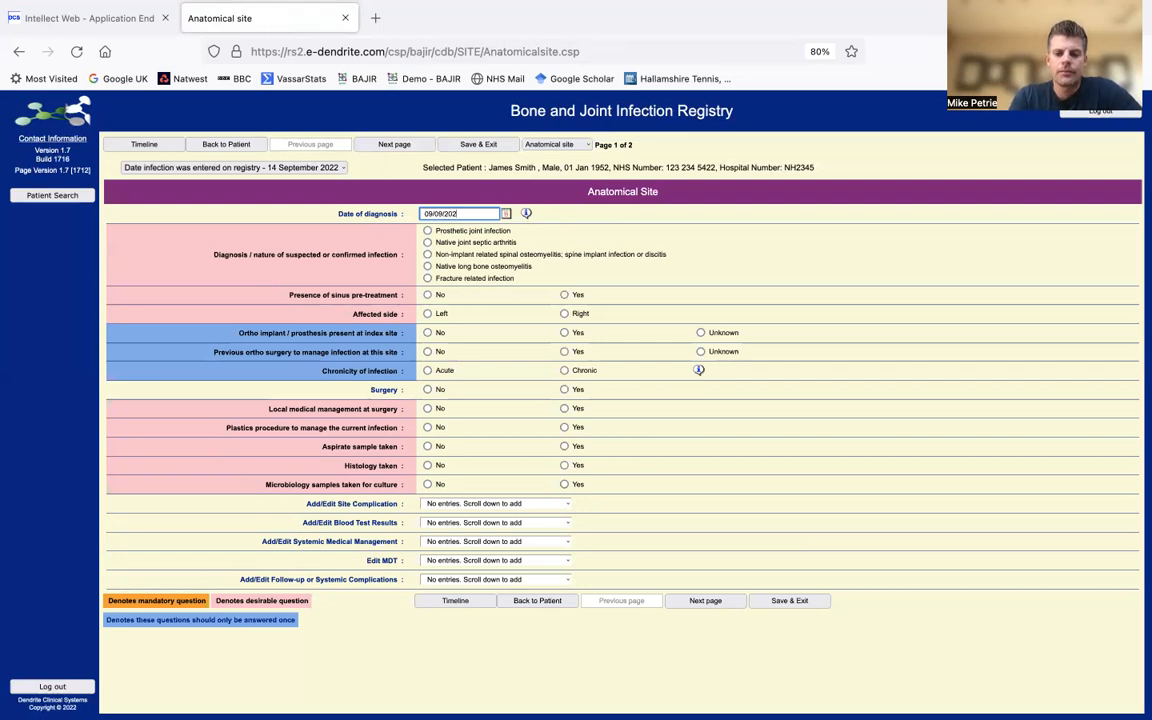
{"action": "type", "text": "2"}
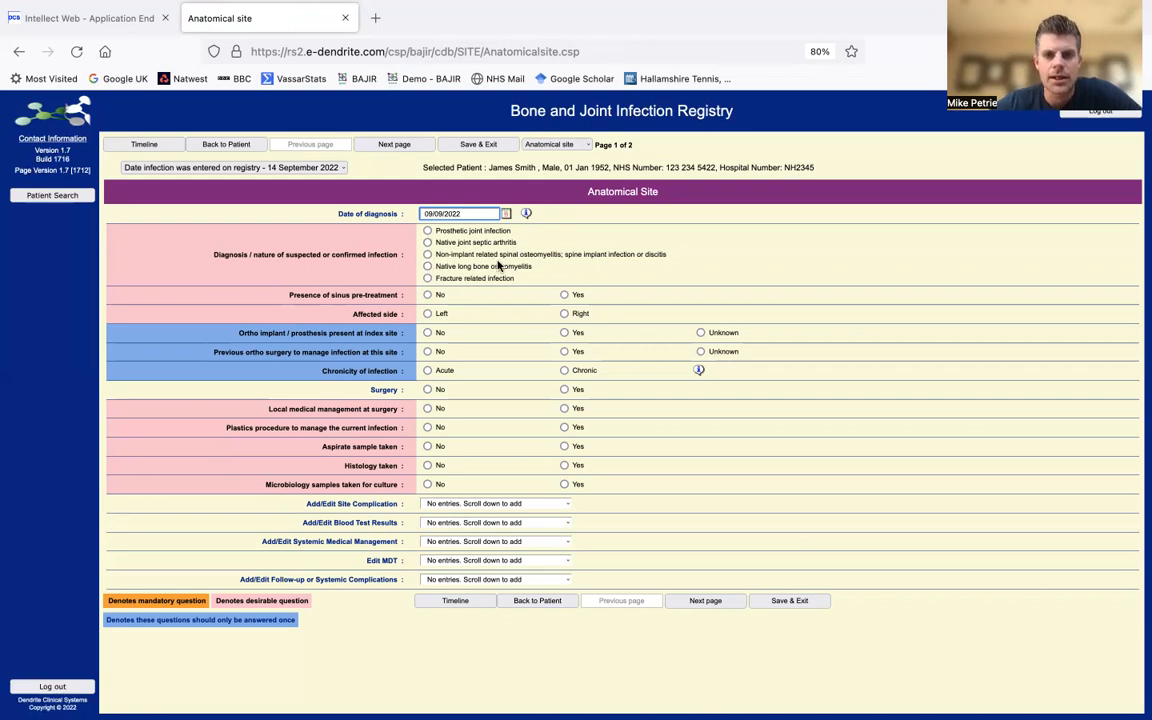
{"action": "left_click", "coordinate": [428, 234]}
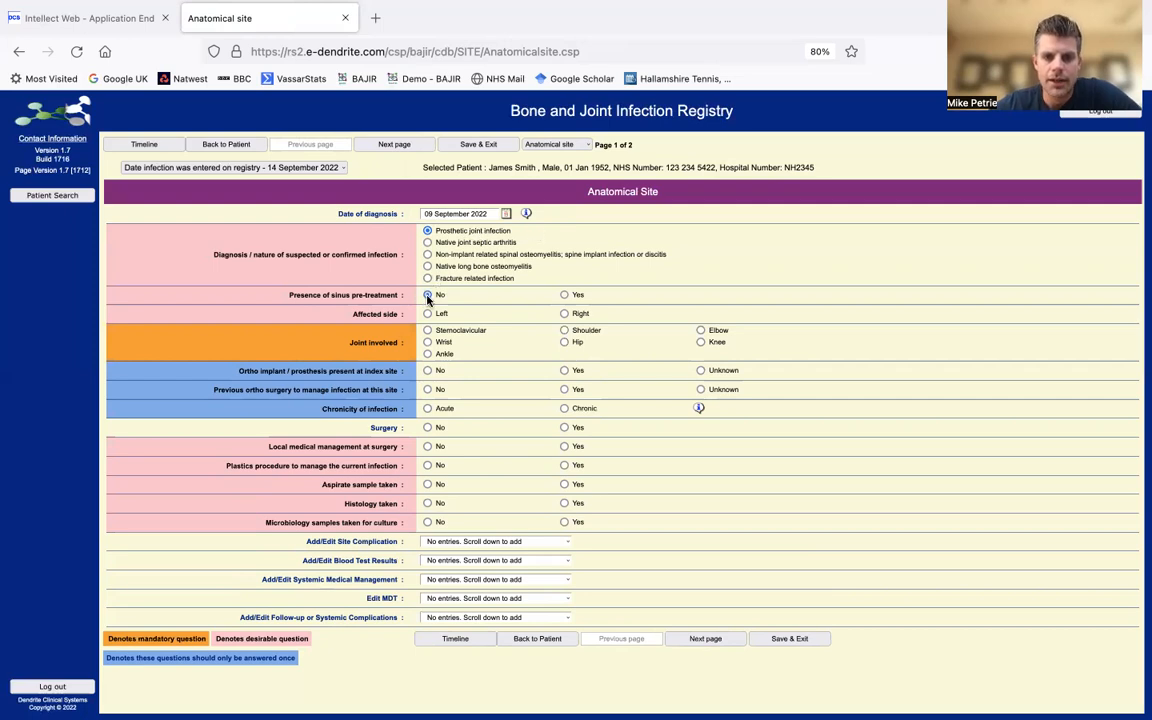
- Set sinus pre-treatment to No, affected side Left, joint involved Hip, and orthopaedic implant present Yes
{"action": "left_click", "coordinate": [428, 296]}
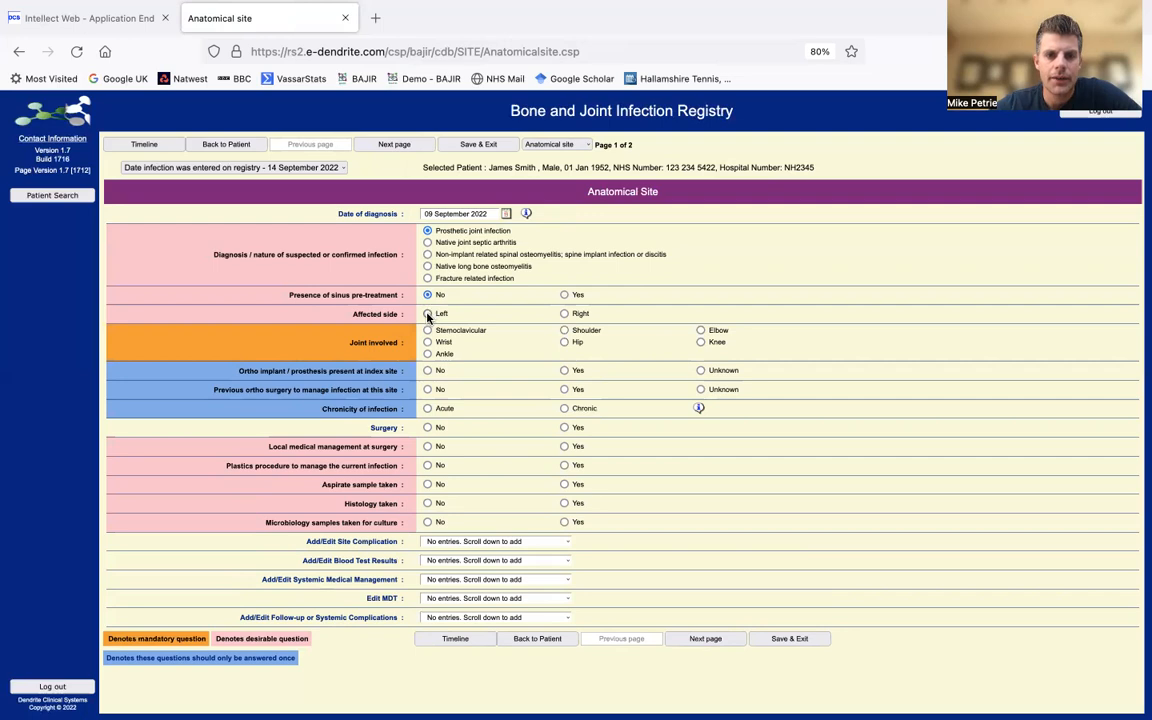
{"action": "left_click", "coordinate": [428, 315]}
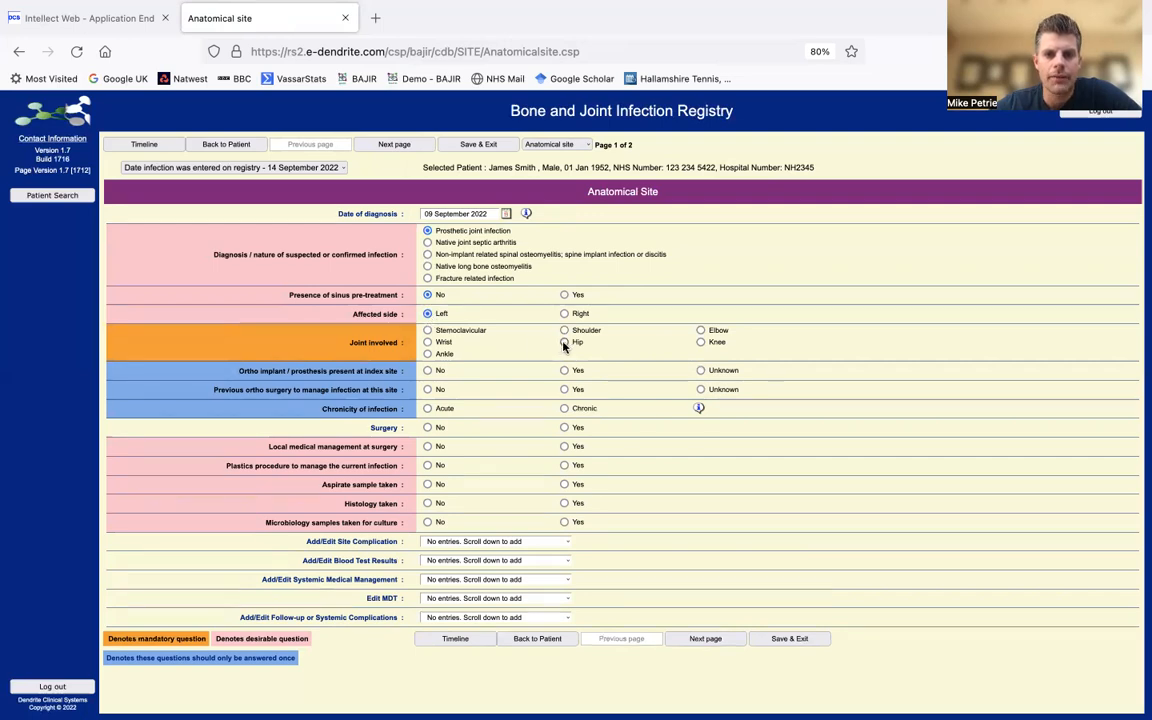
{"action": "left_click", "coordinate": [565, 343]}
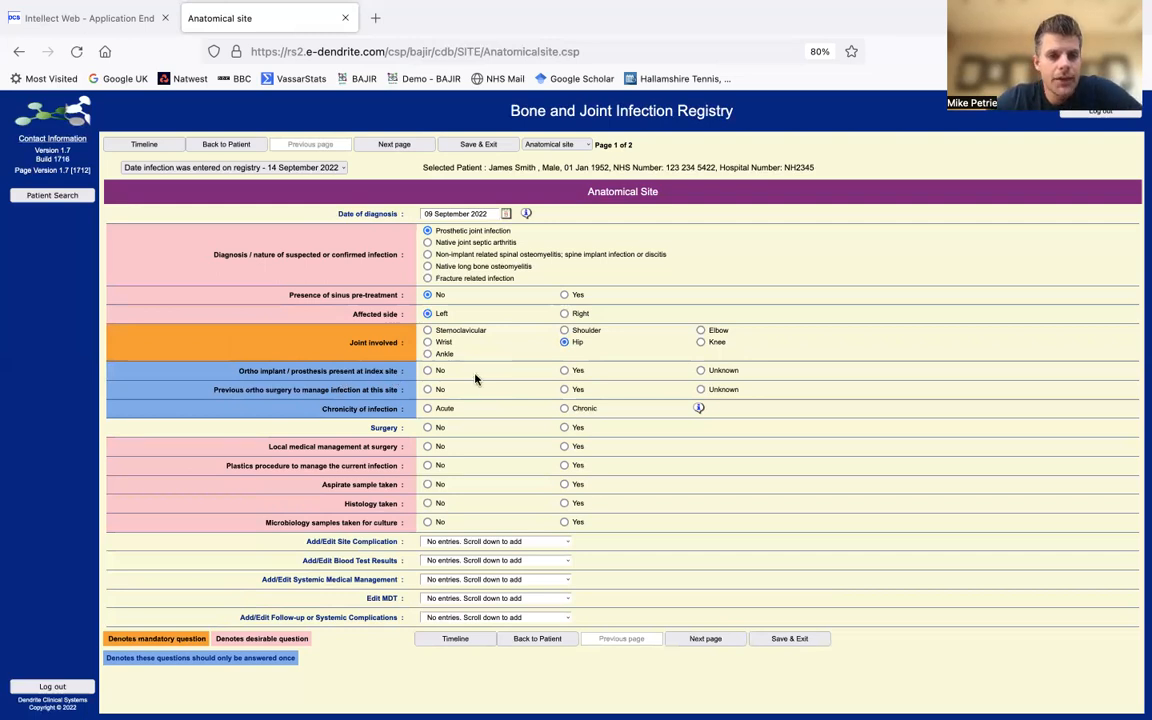
{"action": "left_click", "coordinate": [565, 371]}
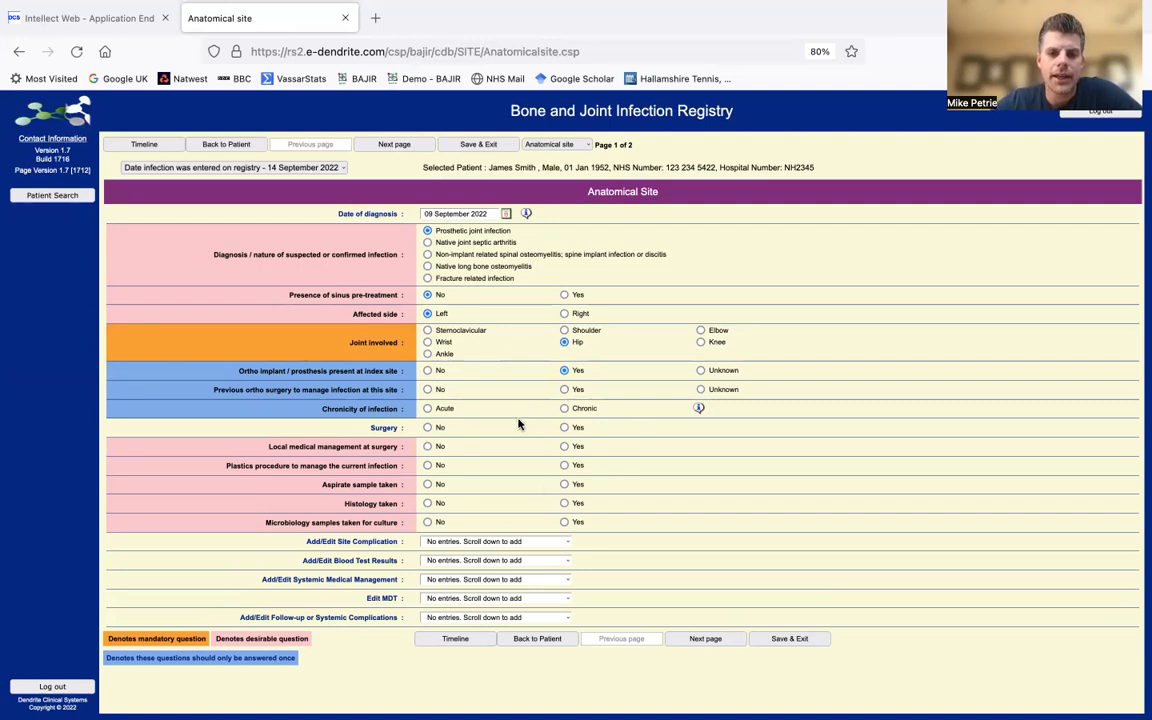
- Mark previous ortho surgery Yes with 2-4 operations, most recent on 01/01/2019, and chronicity Chronic
{"action": "left_click", "coordinate": [564, 390]}
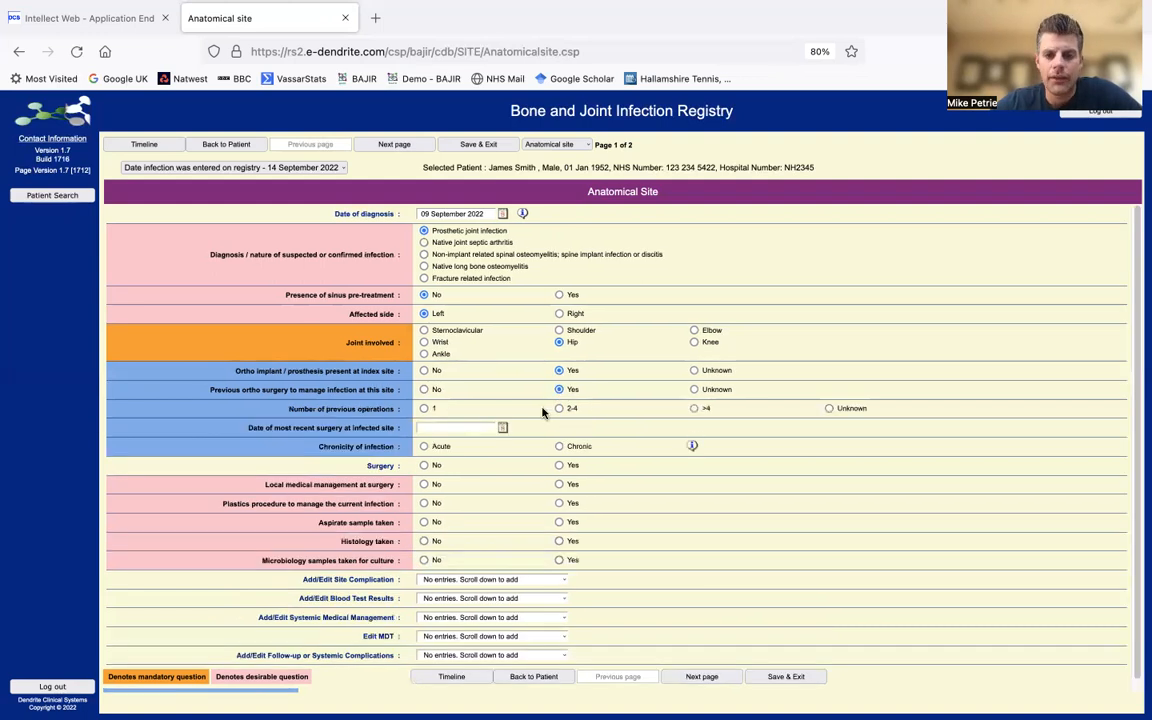
{"action": "left_click", "coordinate": [559, 409]}
{"action": "left_click", "coordinate": [464, 427]}
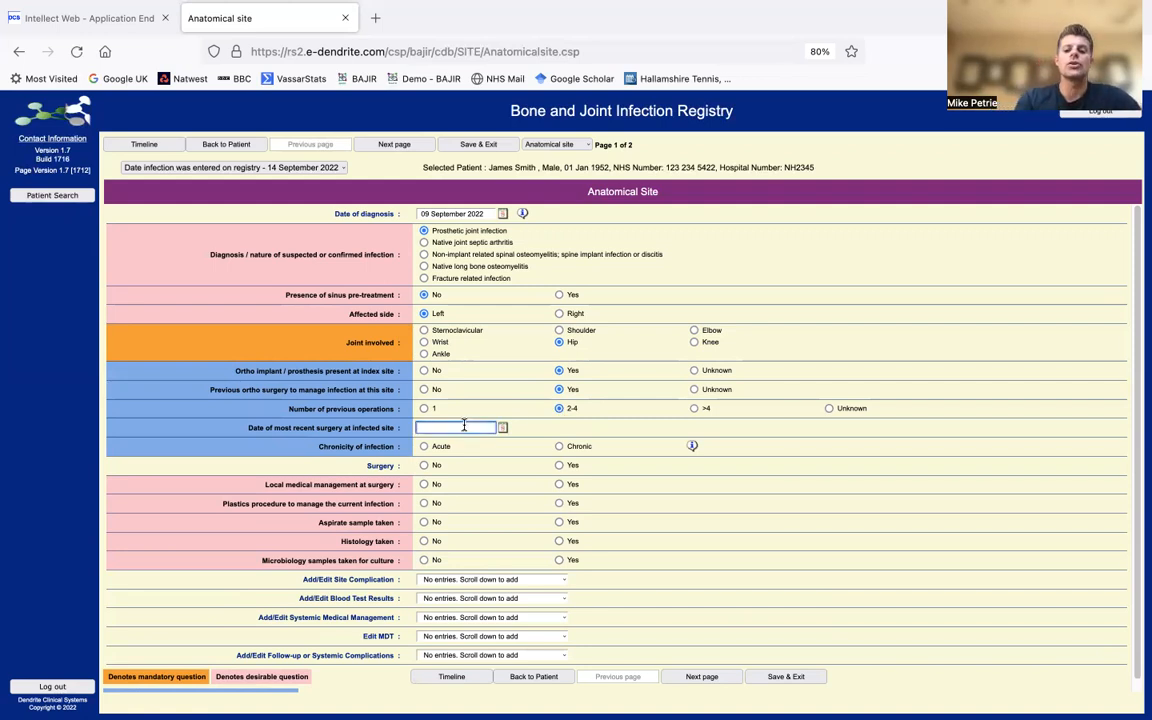
{"action": "type", "text": "01/01/2019"}
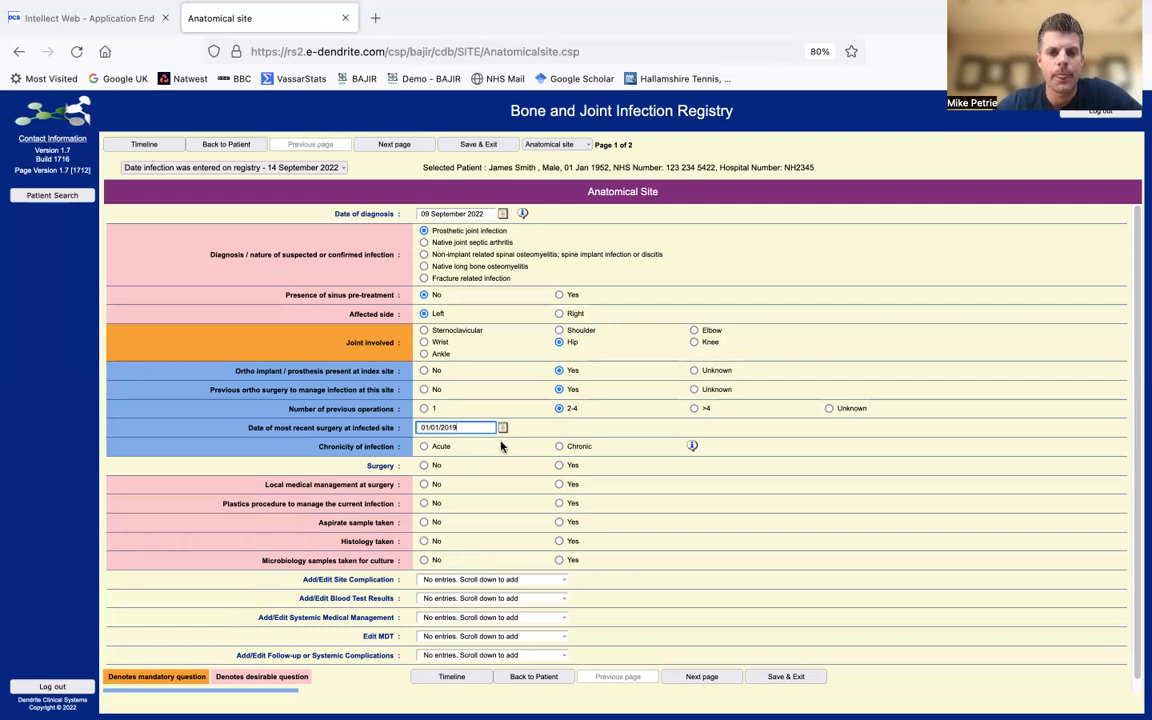
{"action": "left_click", "coordinate": [560, 447]}
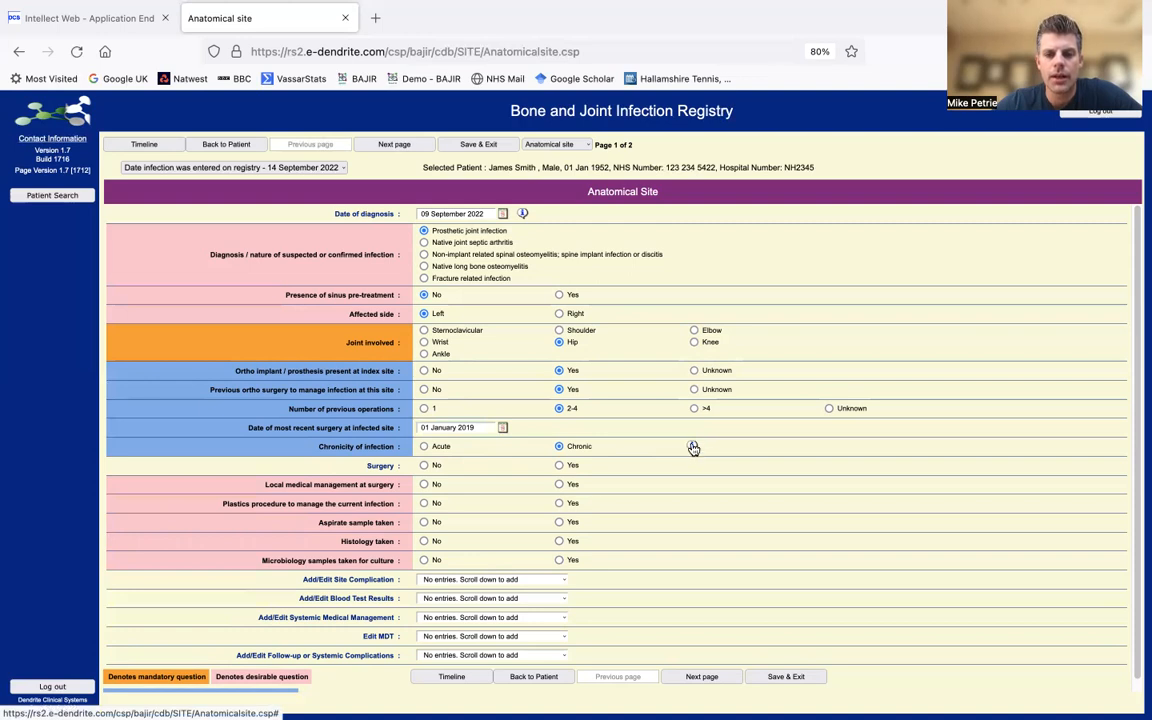
- Show the help definitions for Chronicity of infection
{"action": "left_click", "coordinate": [693, 449]}
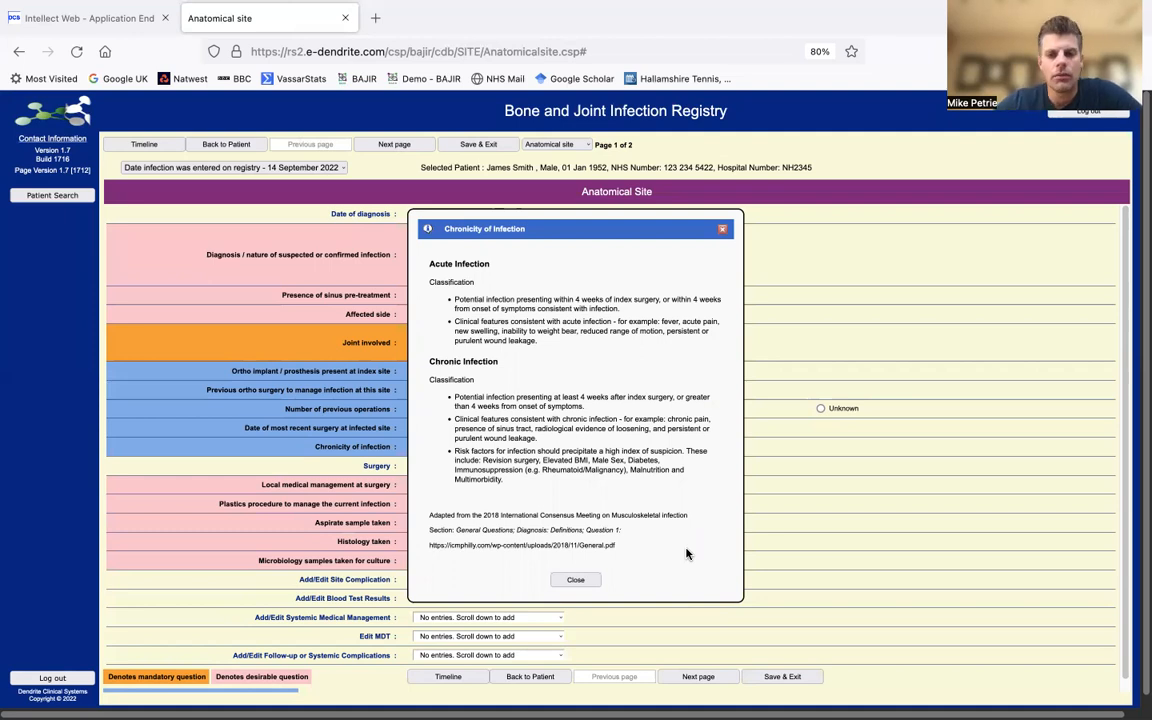
- Close the chronicity help, set Surgery to Yes and add a surgery entry dated 09/09/2022
{"action": "left_click", "coordinate": [723, 232]}
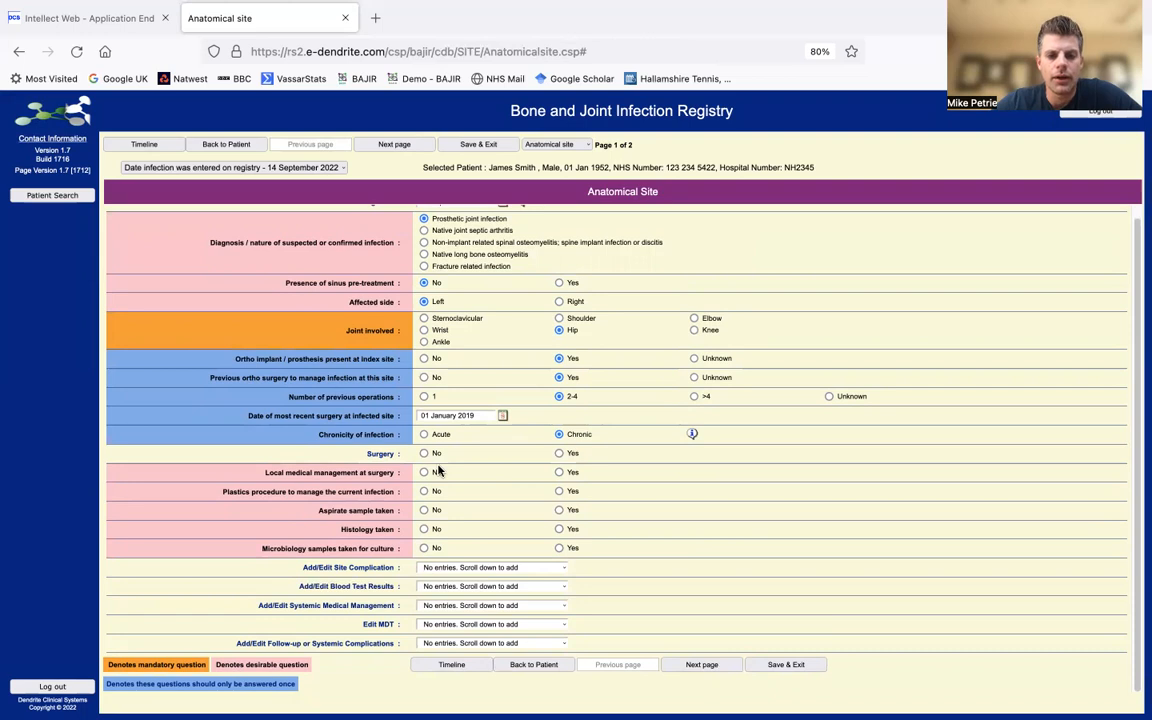
{"action": "left_click", "coordinate": [559, 454]}
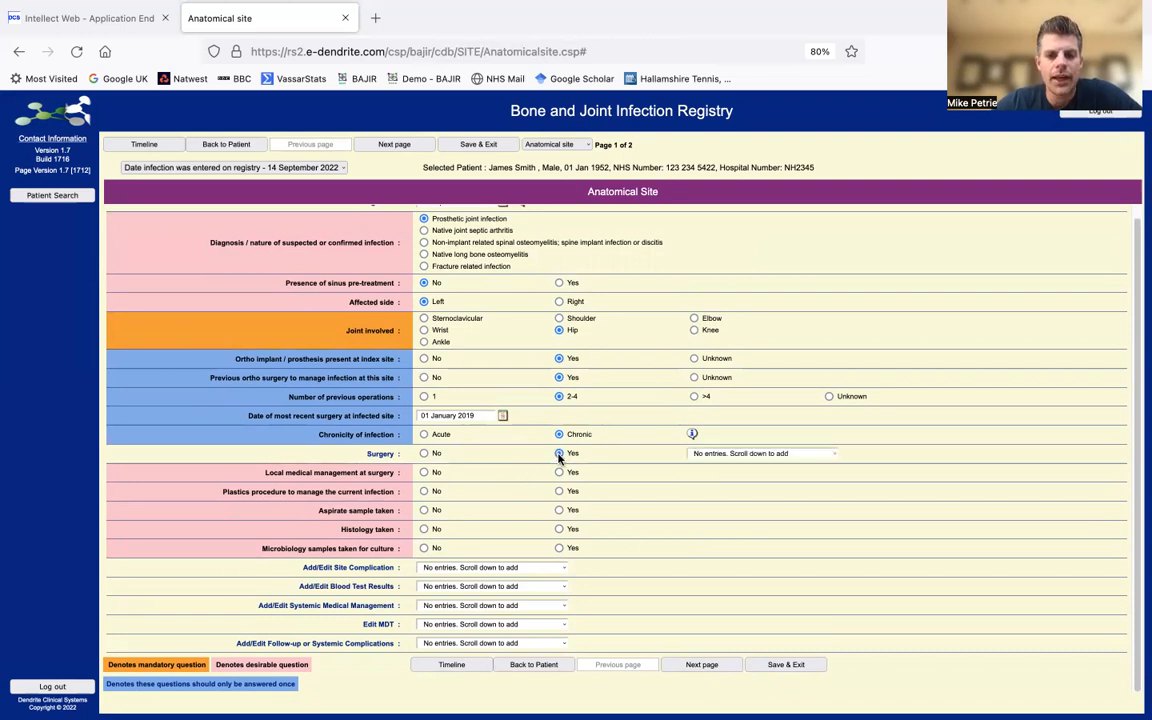
{"action": "left_click", "coordinate": [745, 456]}
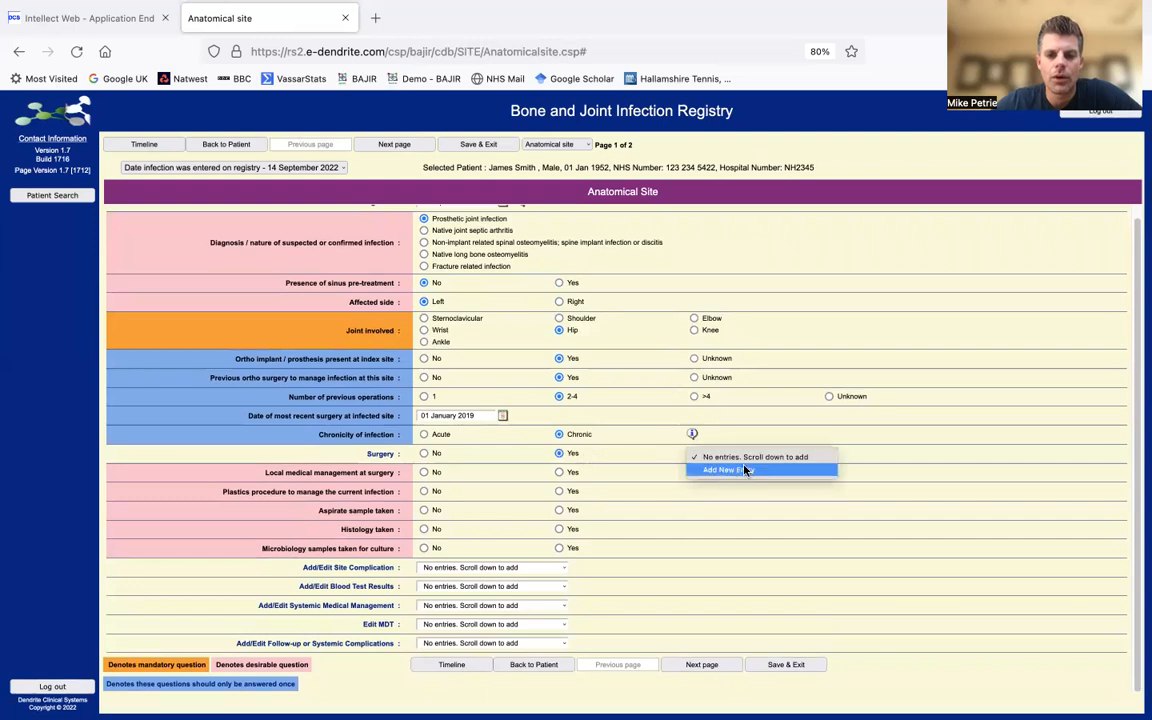
{"action": "left_click", "coordinate": [743, 473]}
{"action": "left_click", "coordinate": [852, 453]}
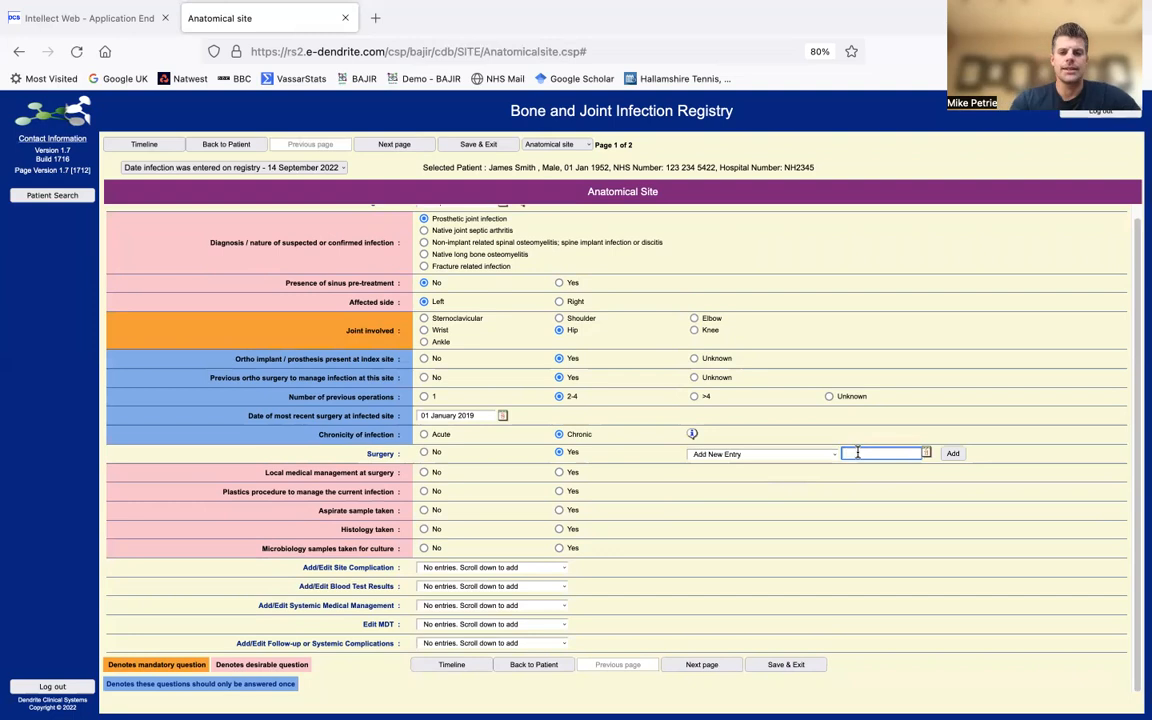
{"action": "scroll", "coordinate": [857, 453], "scroll_direction": "up", "scroll_amount": 1}
{"action": "scroll", "coordinate": [857, 453], "scroll_direction": "down", "scroll_amount": 1}
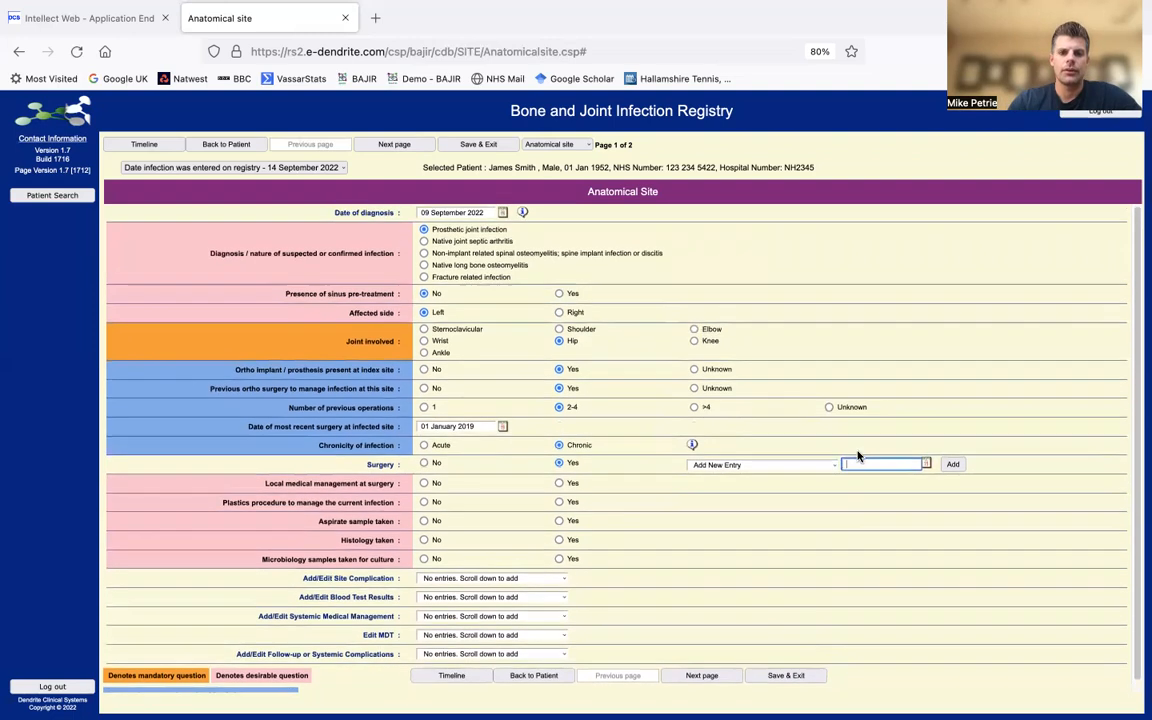
{"action": "type", "text": "09/09/2022"}
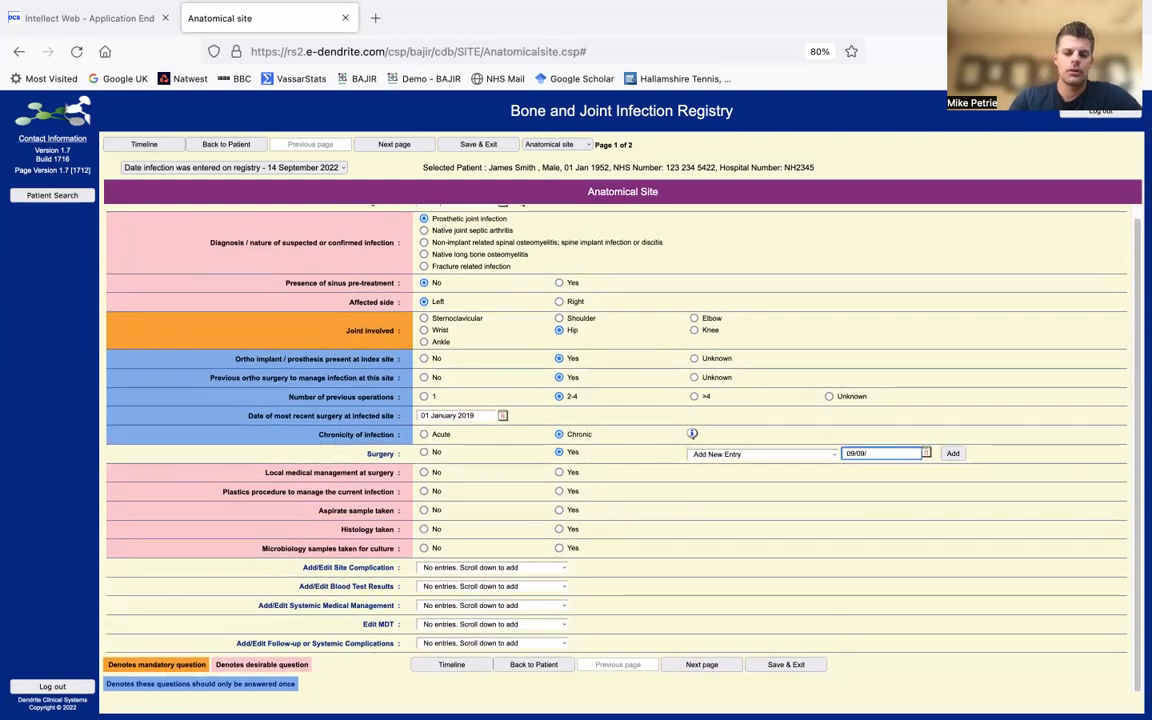
{"action": "left_click", "coordinate": [955, 454]}
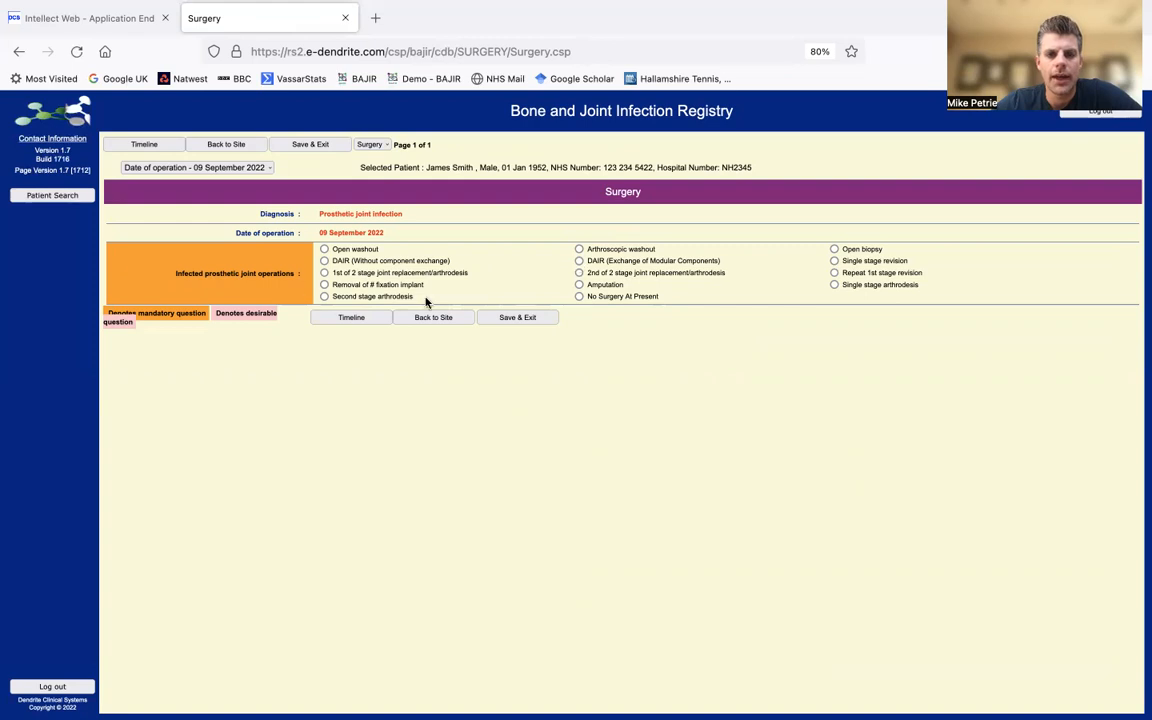
- Mark the 09/09/2022 operation as a Single stage revision and return to the site form
{"action": "left_click", "coordinate": [834, 261]}
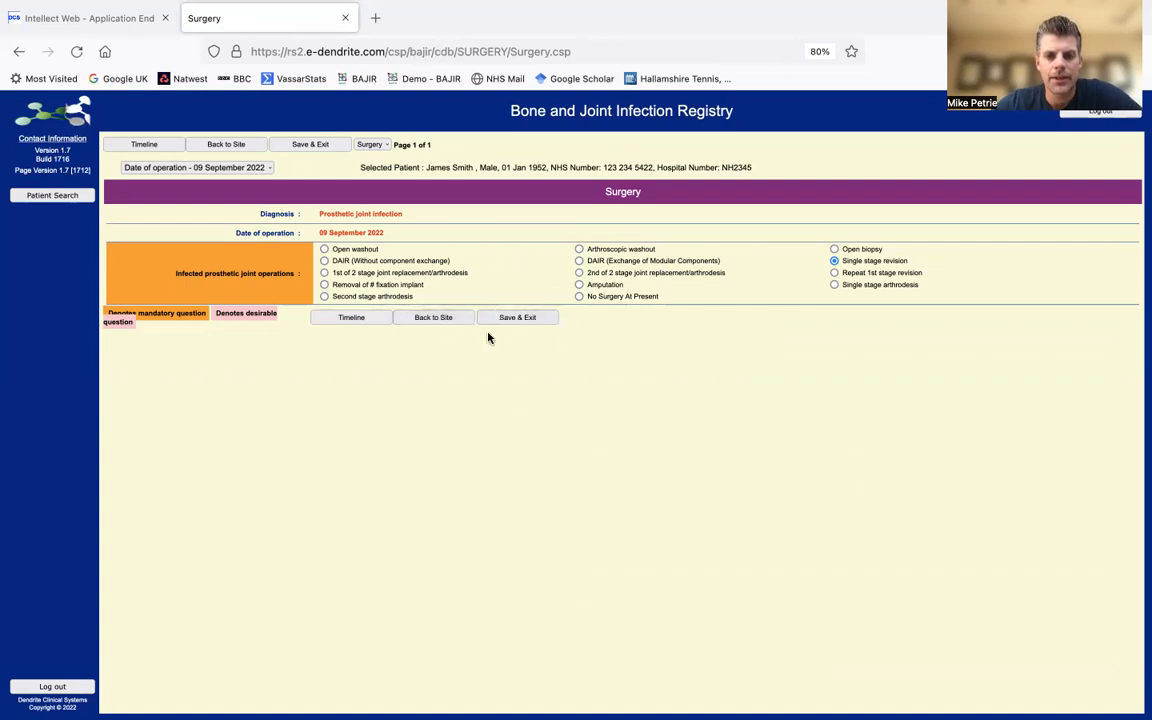
{"action": "left_click", "coordinate": [432, 320]}
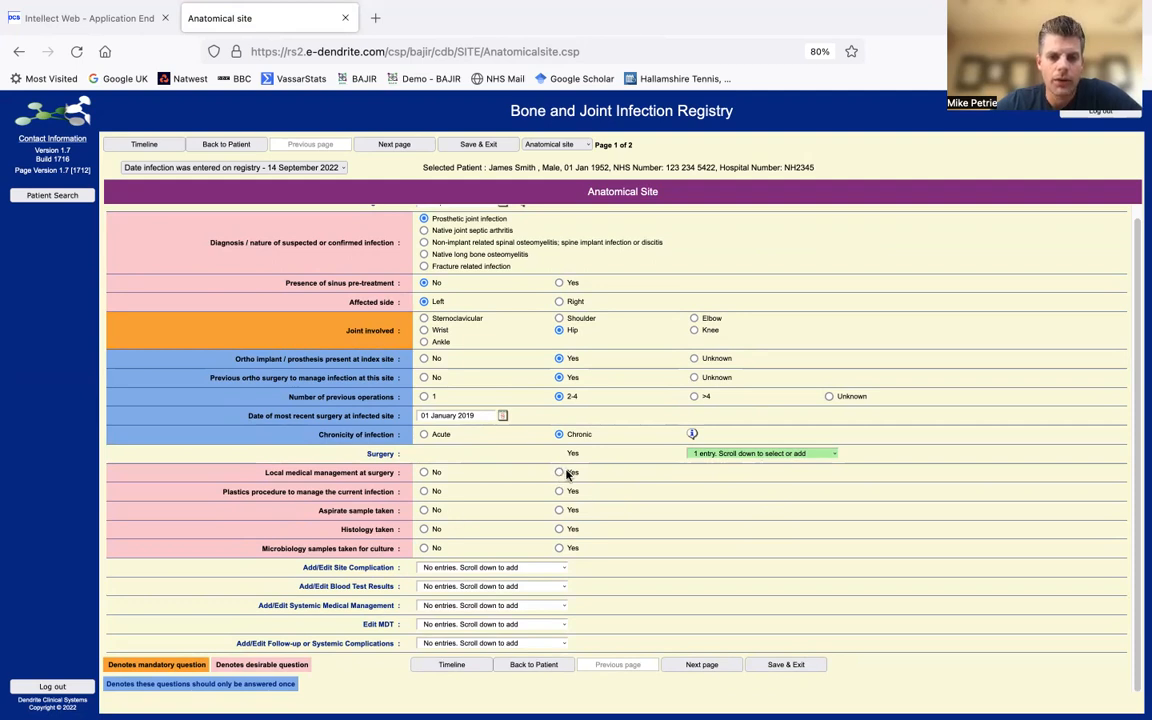
- Set Local medical management at surgery to Yes and start a new entry dated 09/09/2022
{"action": "mouse_move", "coordinate": [385, 474]}
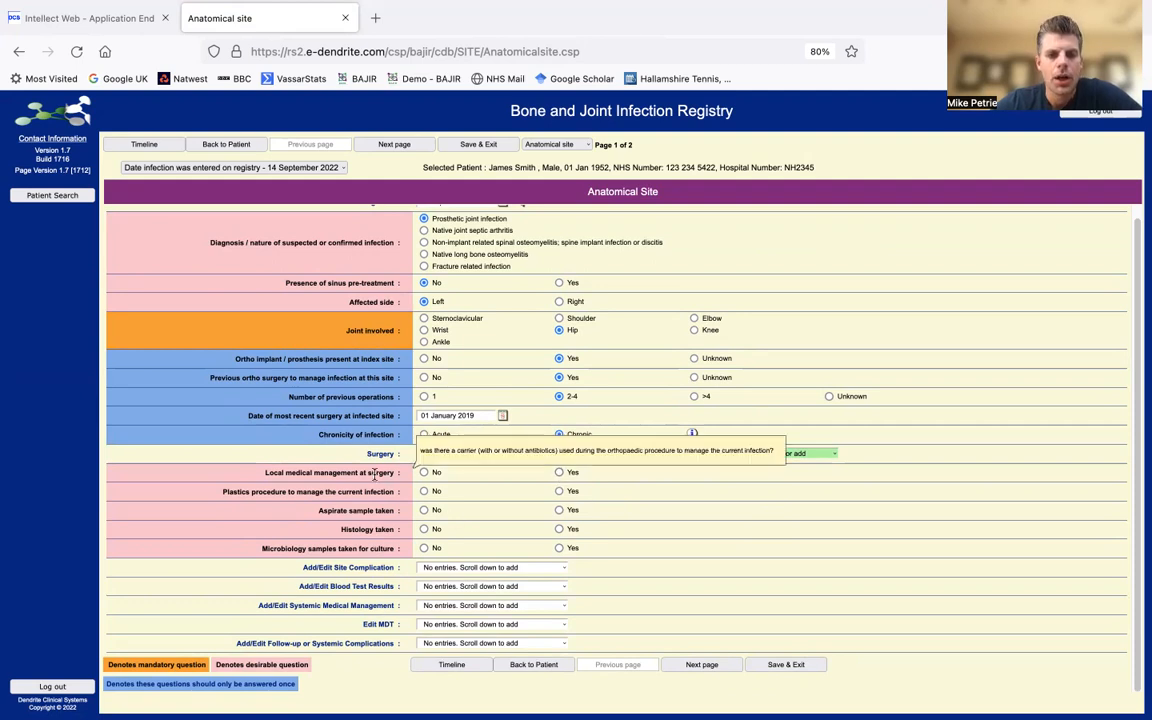
{"action": "left_click", "coordinate": [559, 472]}
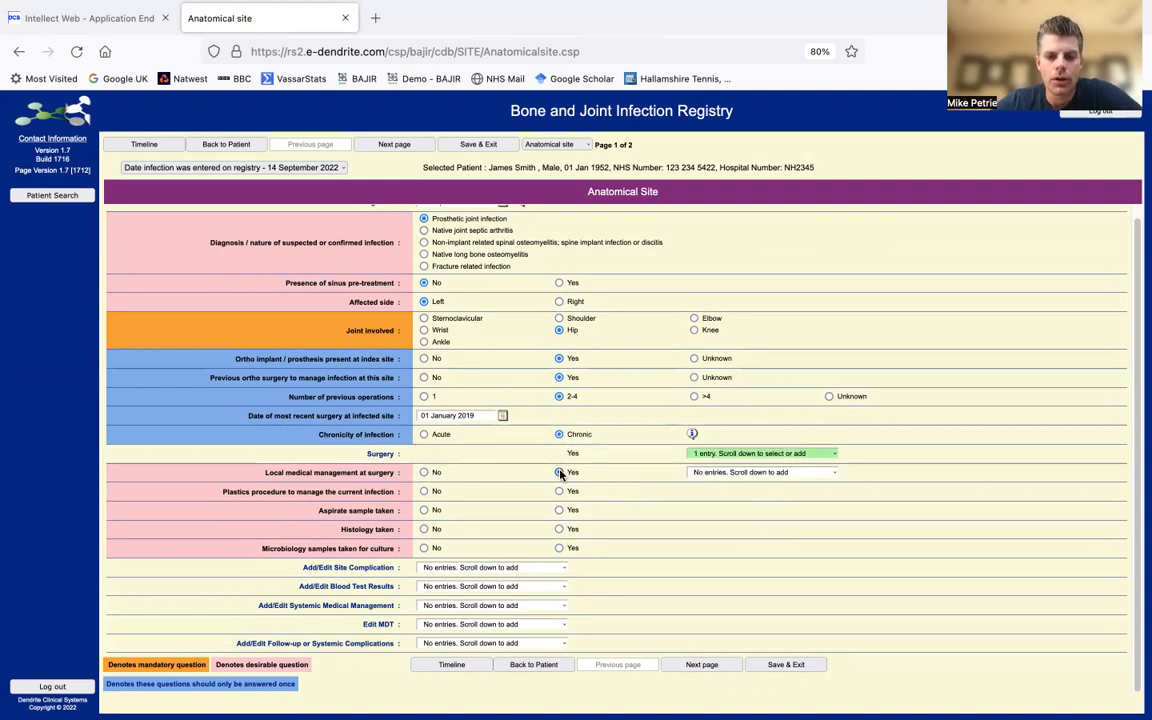
{"action": "left_click", "coordinate": [784, 477]}
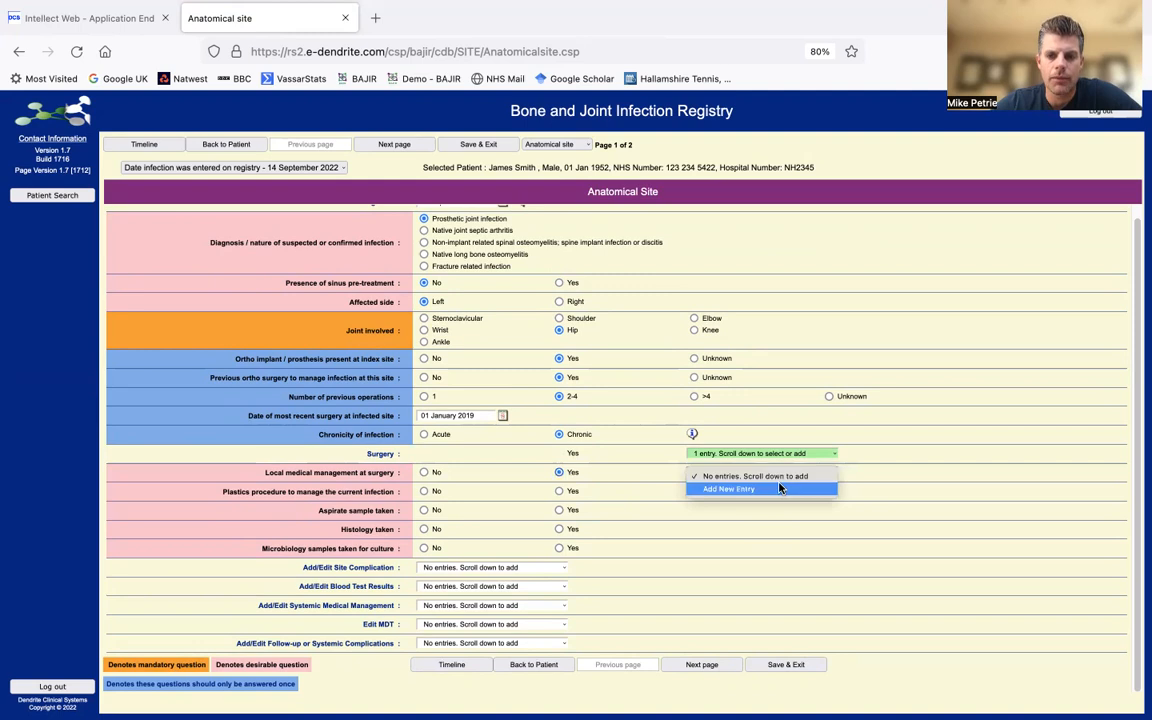
{"action": "left_click", "coordinate": [776, 489]}
{"action": "type", "text": "09/09/2022"}
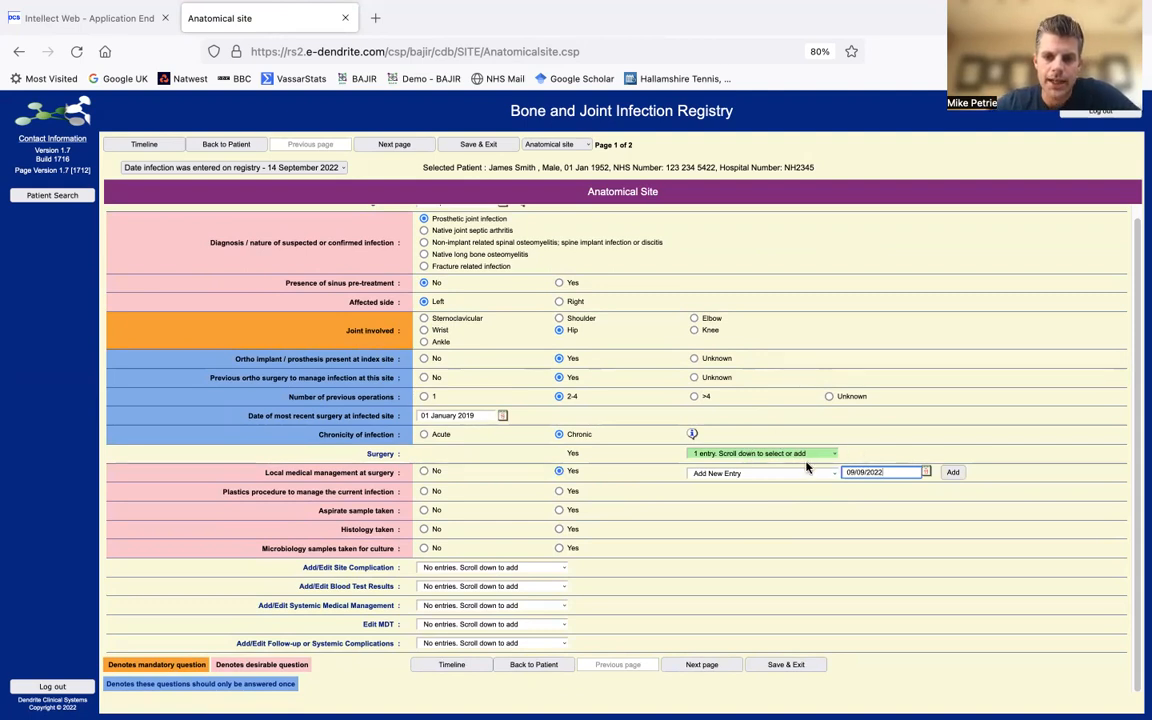
- Create the 09/09/2022 entry with Copal G + V and 10ml Stimulan RapidCure carriers plus Vancomycin
{"action": "left_click", "coordinate": [953, 475]}
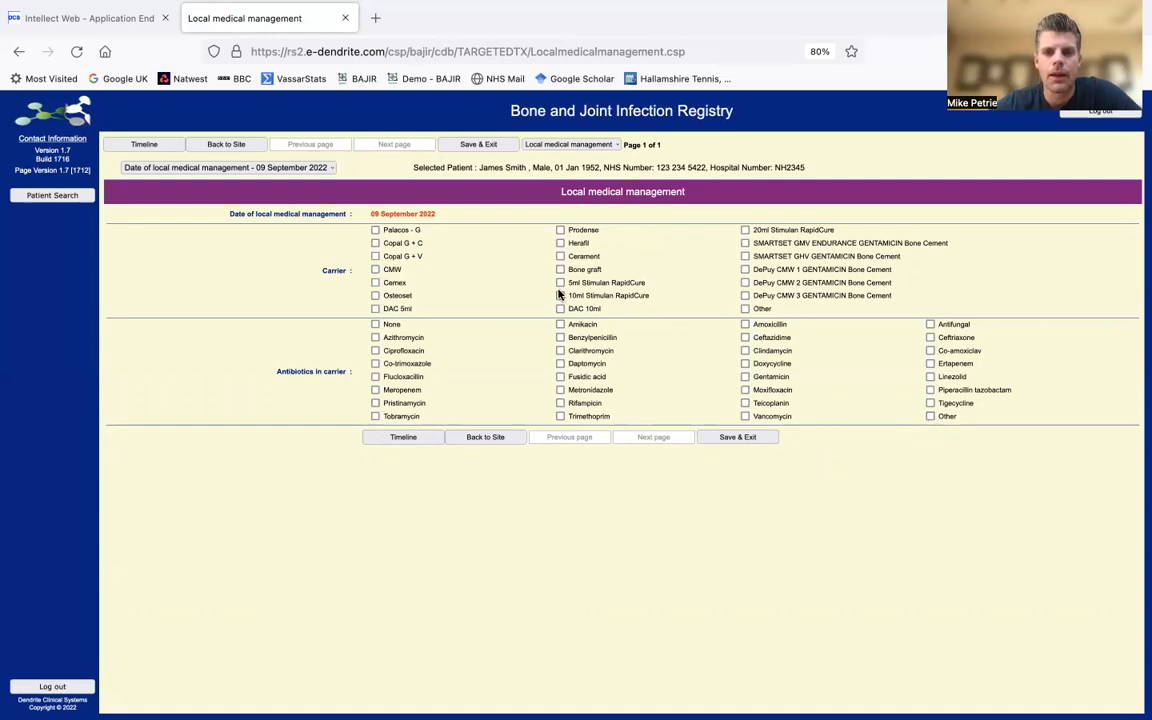
{"action": "left_click", "coordinate": [375, 256]}
{"action": "left_click", "coordinate": [560, 296]}
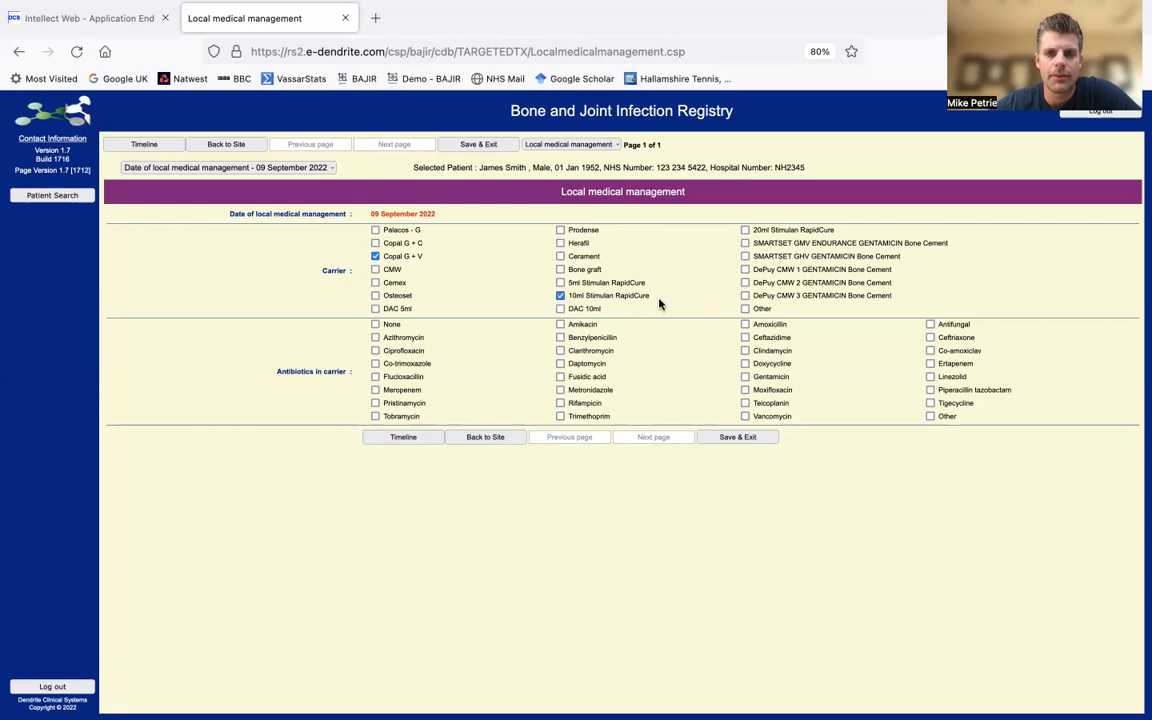
{"action": "left_click", "coordinate": [745, 416]}
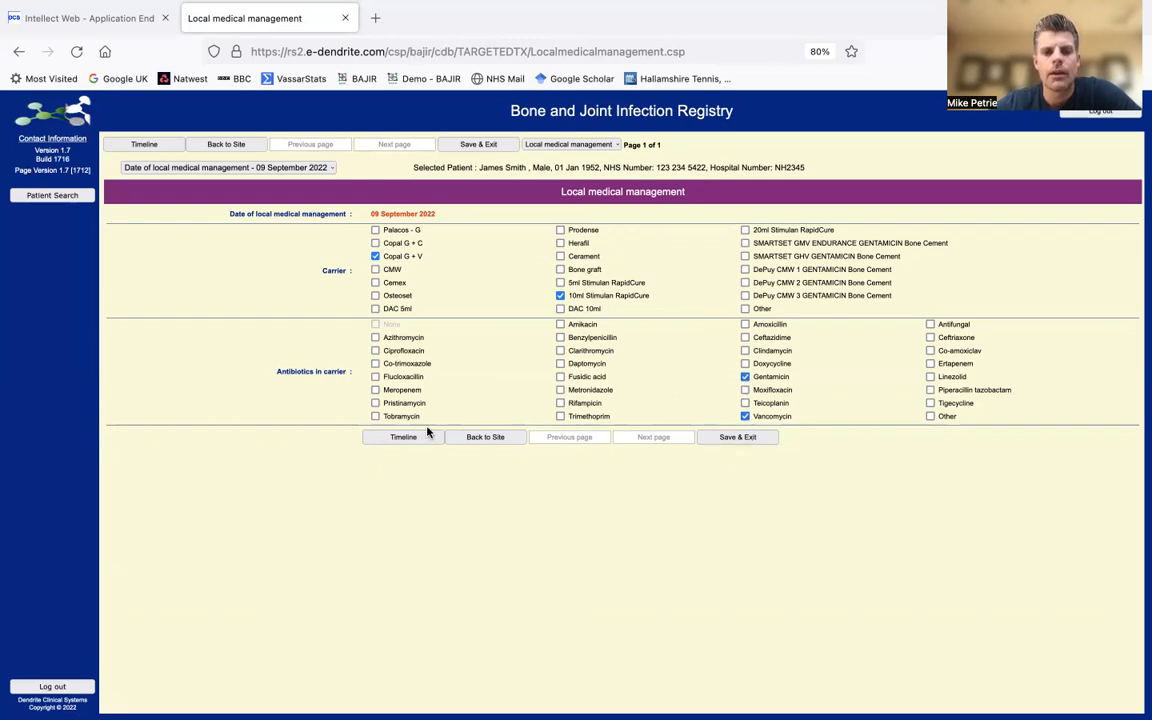
{"action": "left_click", "coordinate": [465, 438]}
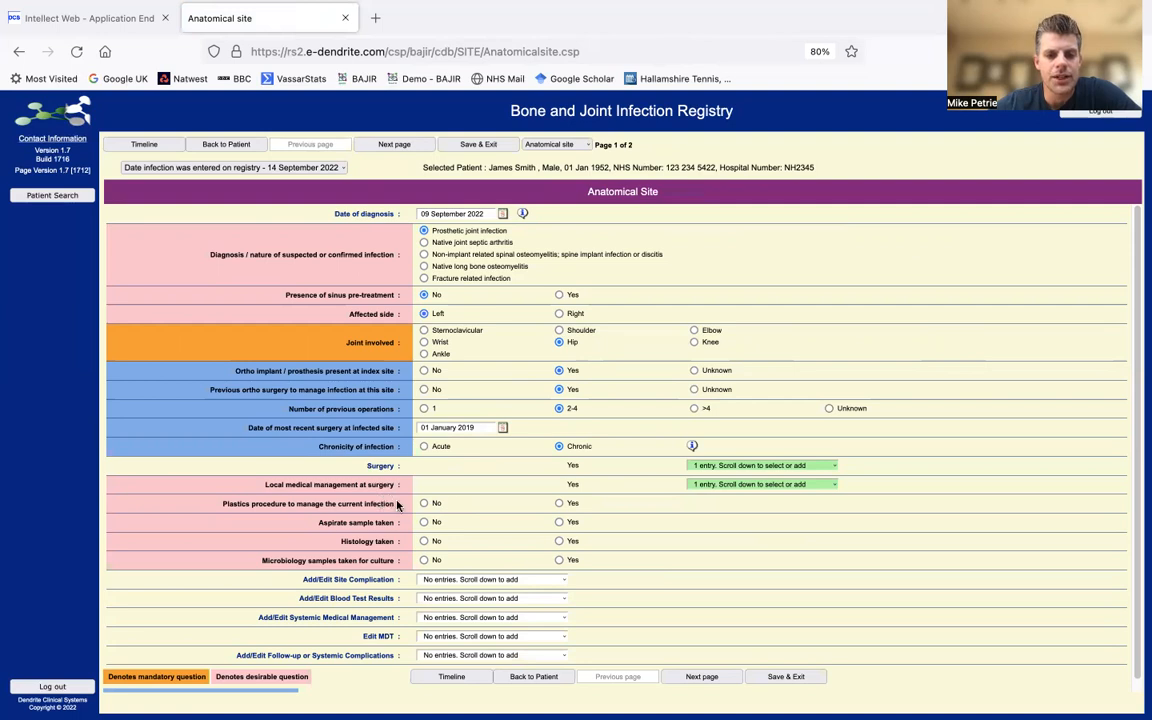
- Set Plastics procedure to Yes and create a plastics entry dated 09/09/2022
{"action": "left_click", "coordinate": [561, 504]}
{"action": "left_click", "coordinate": [748, 506]}
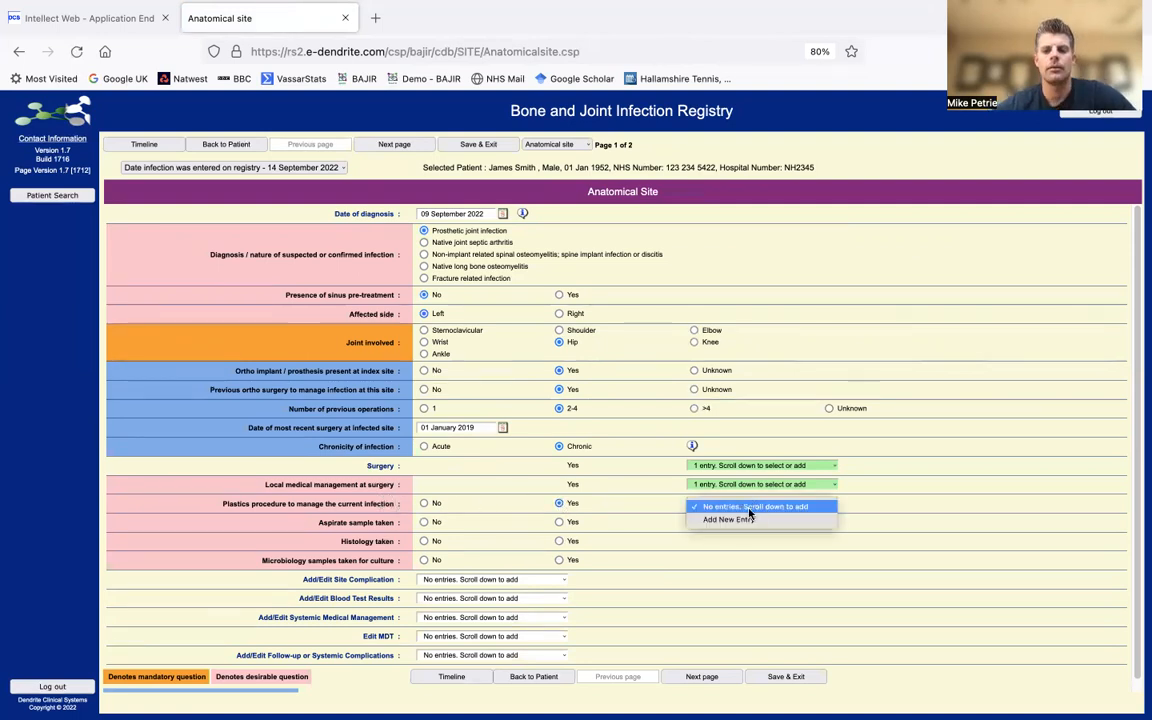
{"action": "left_click", "coordinate": [748, 519]}
{"action": "type", "text": "09/09/2022"}
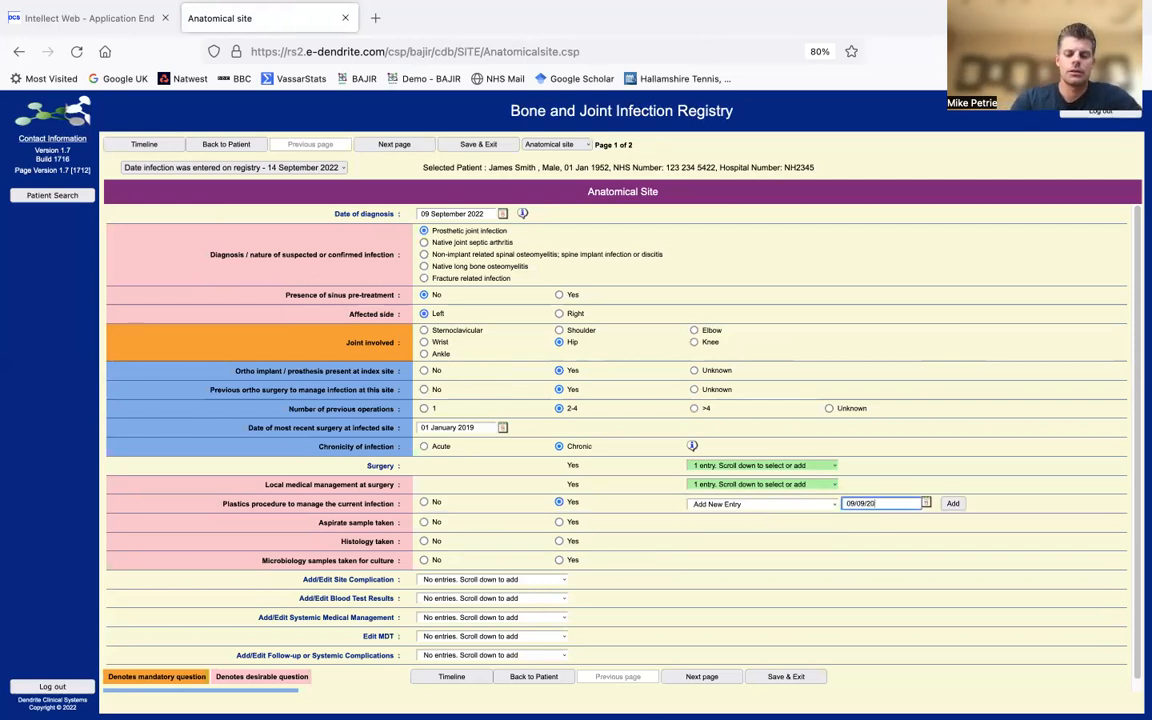
{"action": "left_click", "coordinate": [955, 505]}
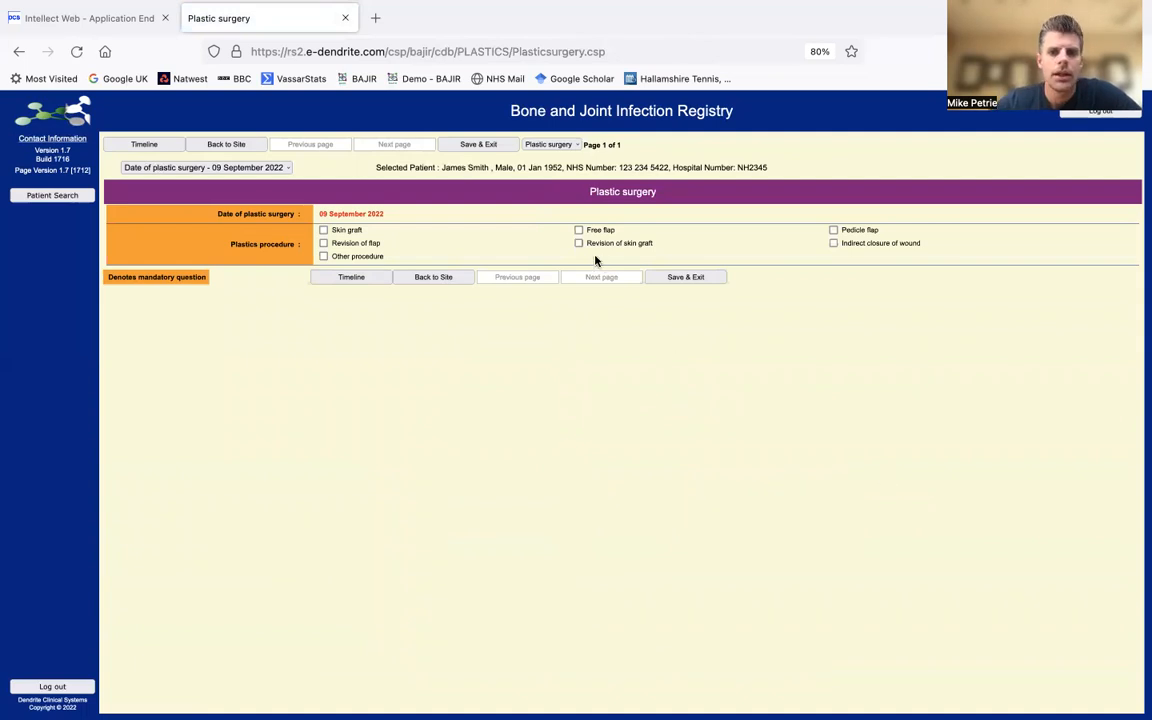
- Record a free flap of type Muscle, specifically Gracilis
{"action": "left_click", "coordinate": [578, 230]}
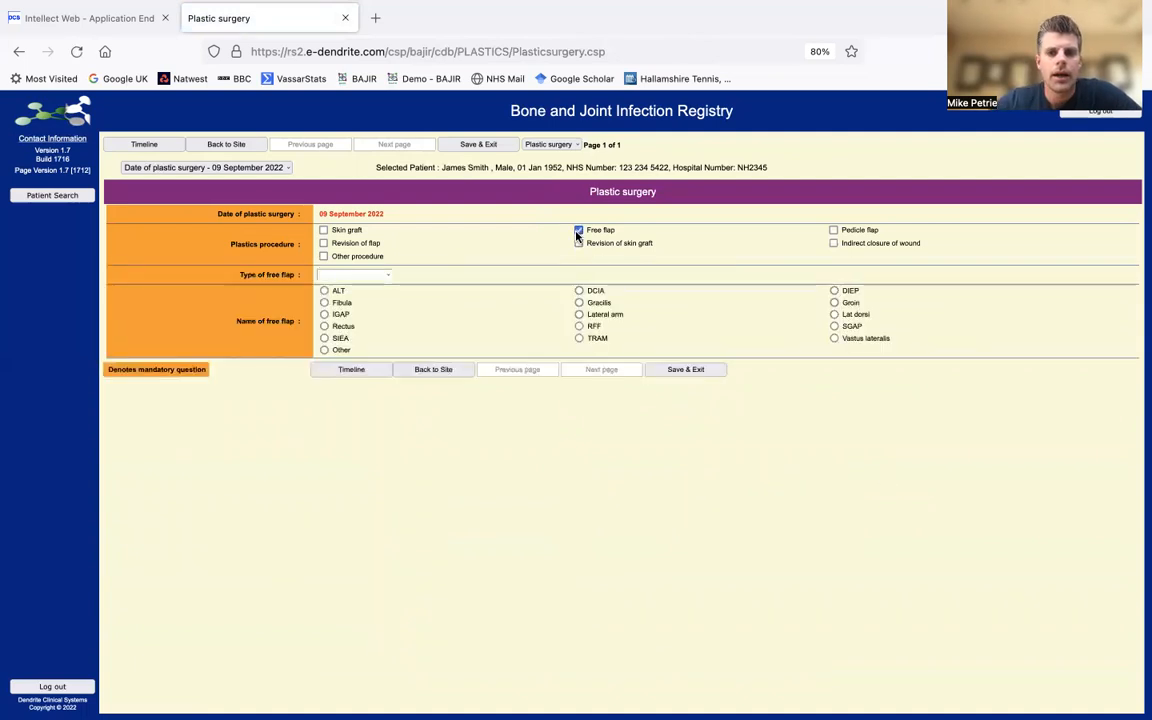
{"action": "left_click", "coordinate": [380, 278]}
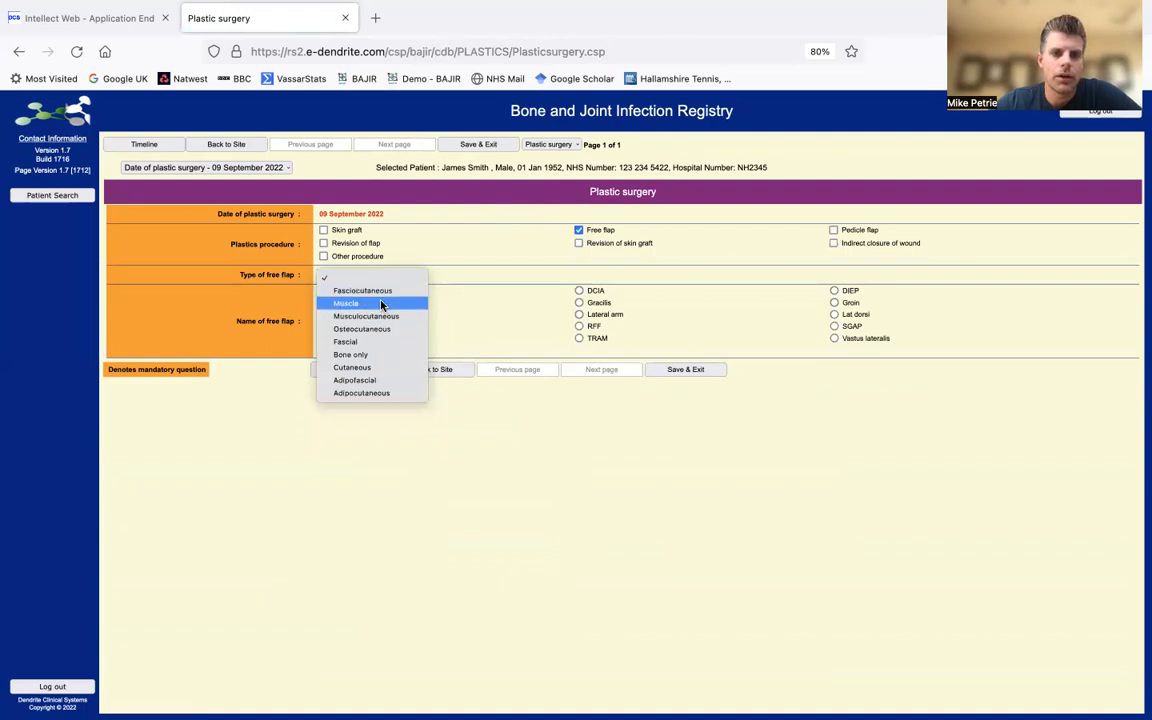
{"action": "left_click", "coordinate": [380, 303]}
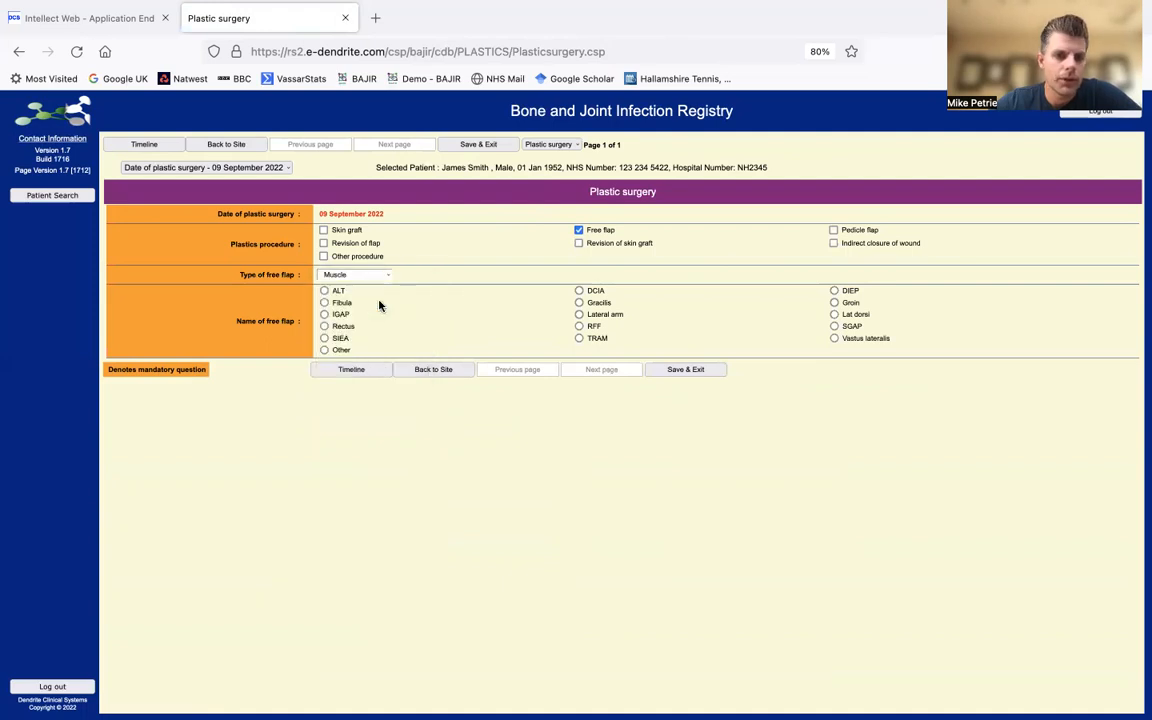
{"action": "left_click", "coordinate": [578, 304]}
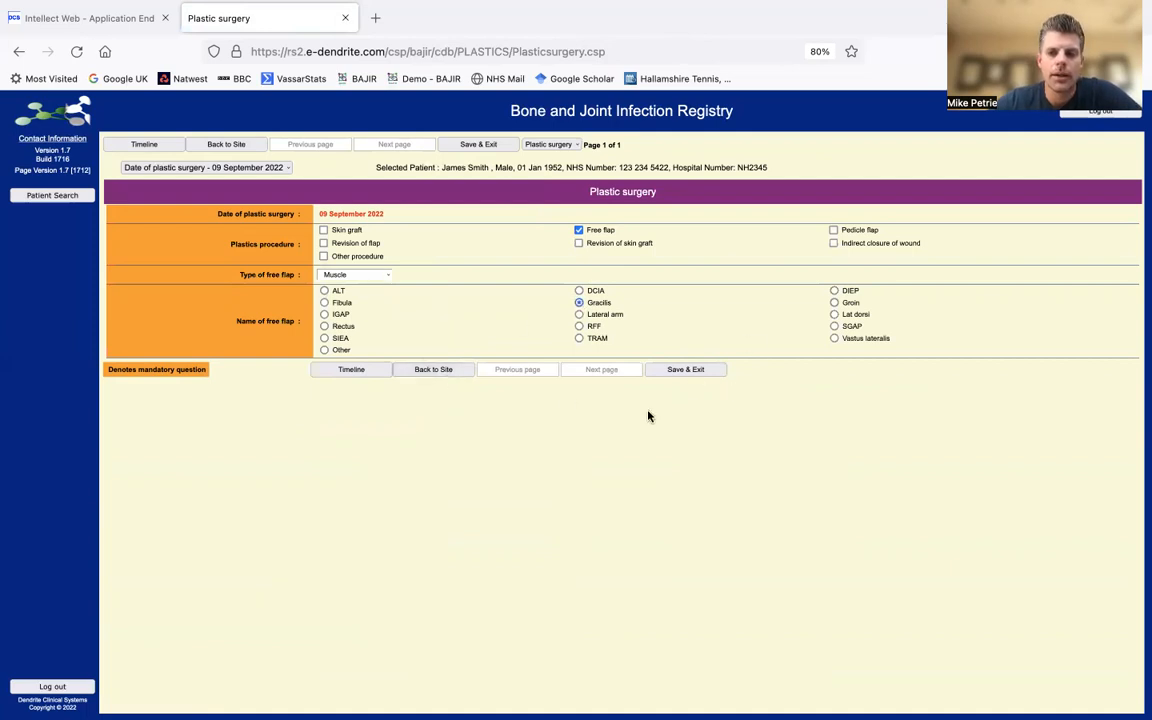
- Back on the site, set Aspirate sample taken to Yes and start an aspirate entry dated 07/09/2022
{"action": "left_click", "coordinate": [444, 371]}
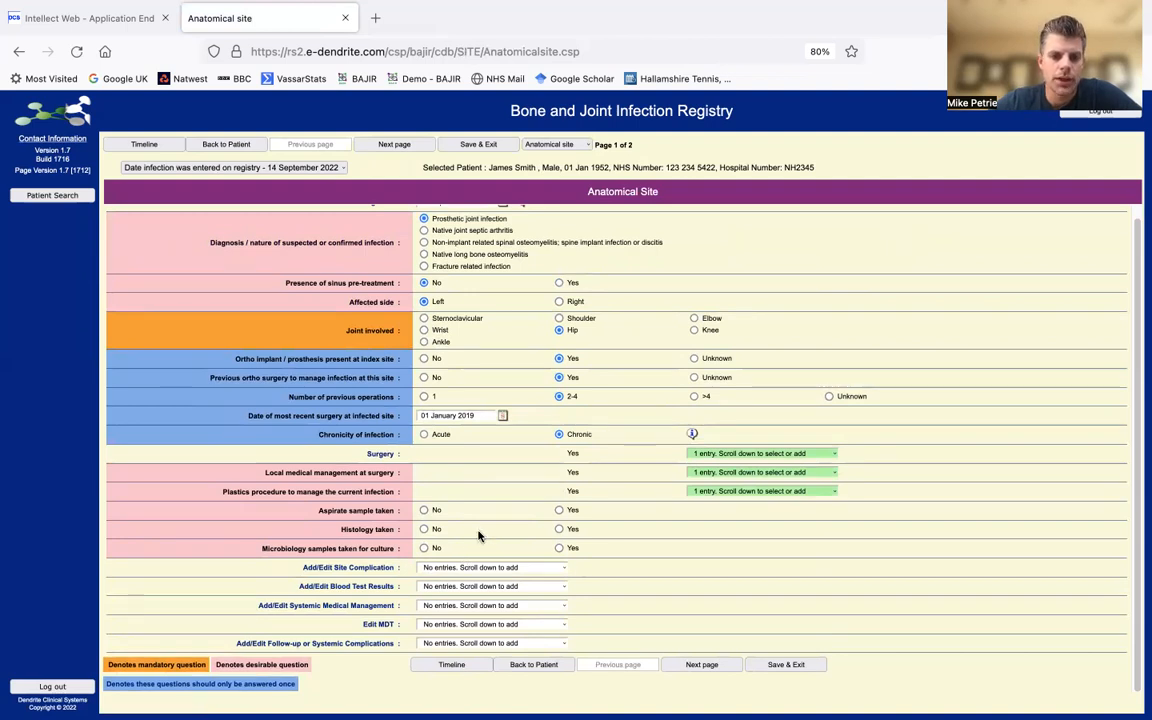
{"action": "left_click", "coordinate": [560, 511]}
{"action": "left_click", "coordinate": [748, 511]}
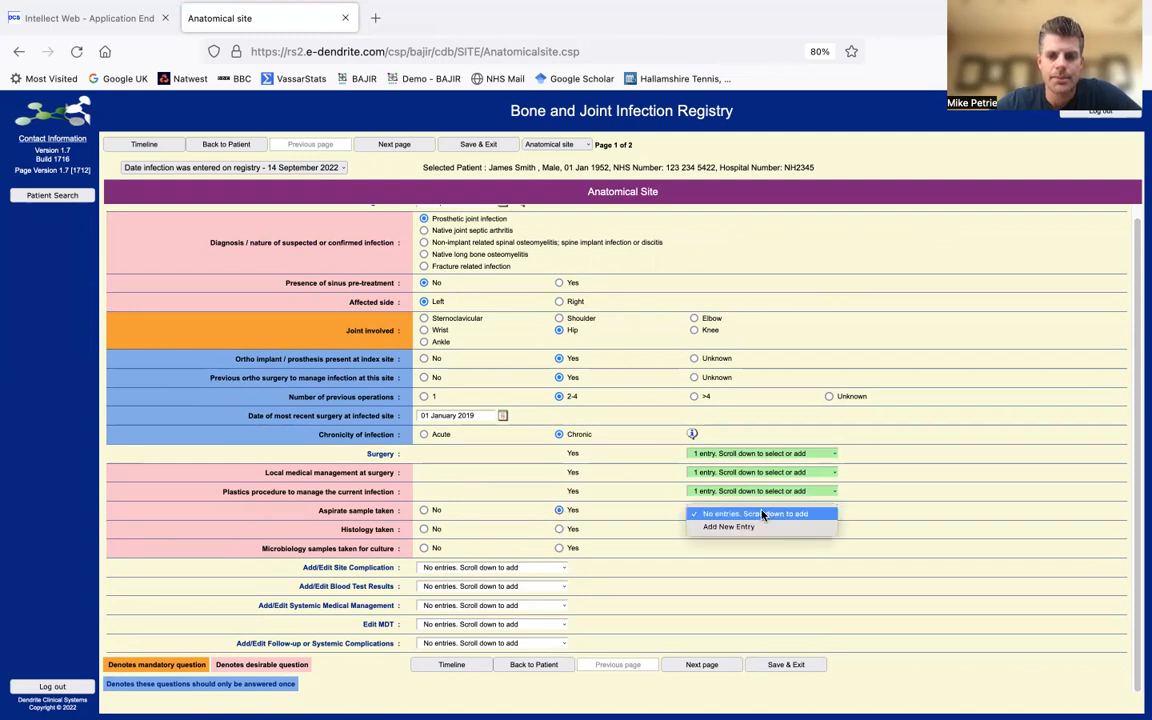
{"action": "left_click", "coordinate": [740, 526]}
{"action": "type", "text": "07"}
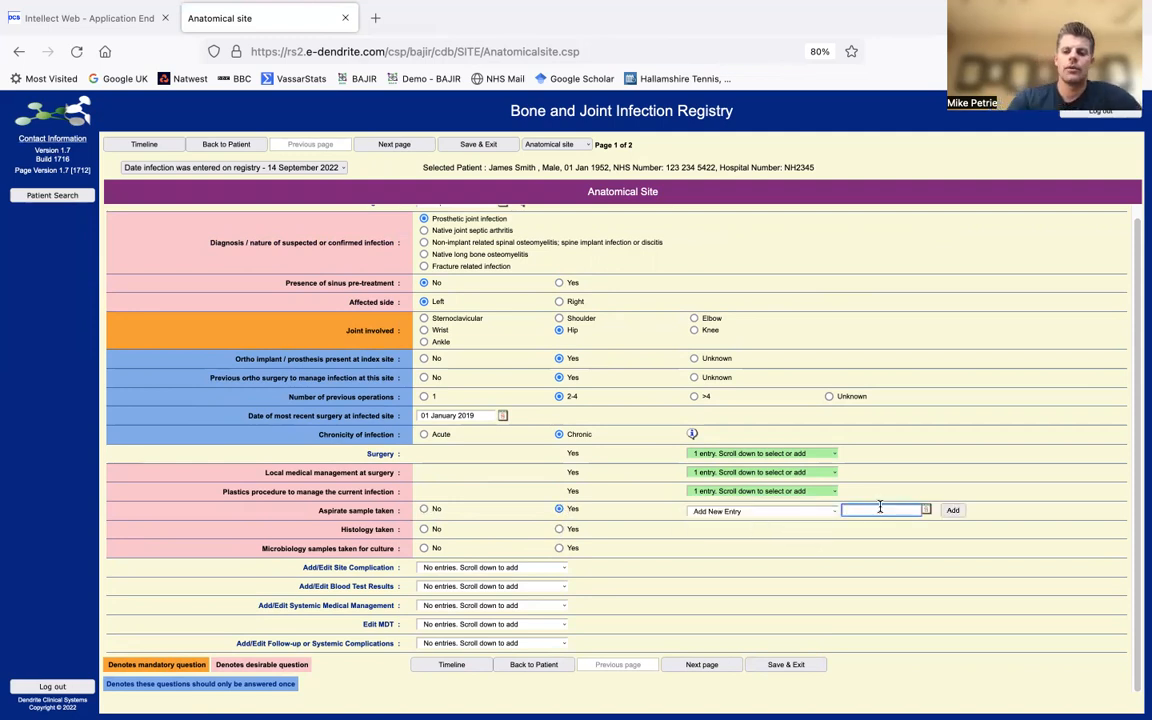
{"action": "type", "text": "/09/2022"}
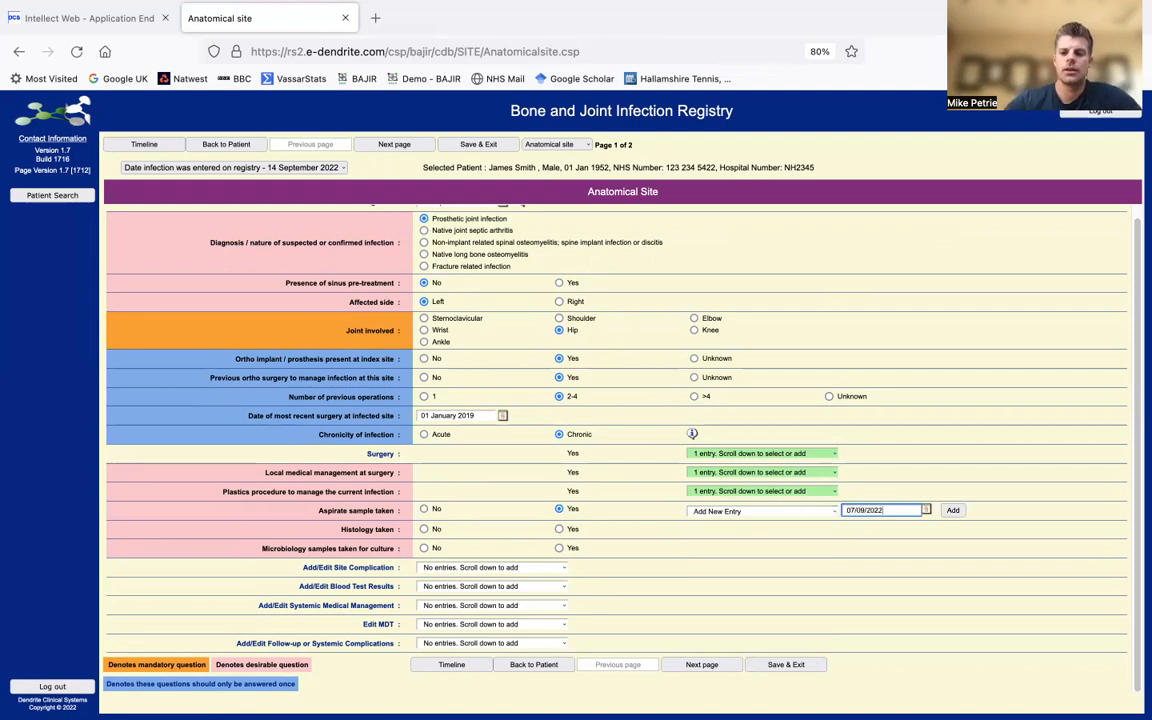
- Create the 07/09/2022 aspirate and record synovial WCC of 3000 cells/µl with 80% differential
{"action": "left_click", "coordinate": [952, 511]}
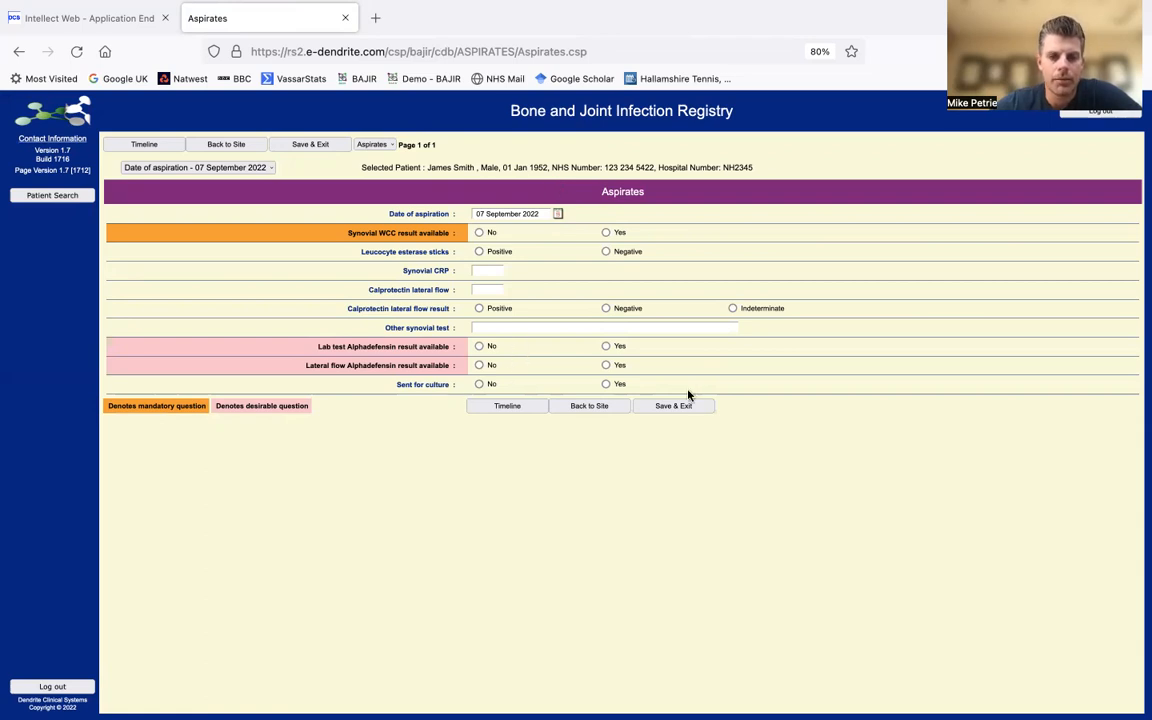
{"action": "left_click", "coordinate": [606, 234]}
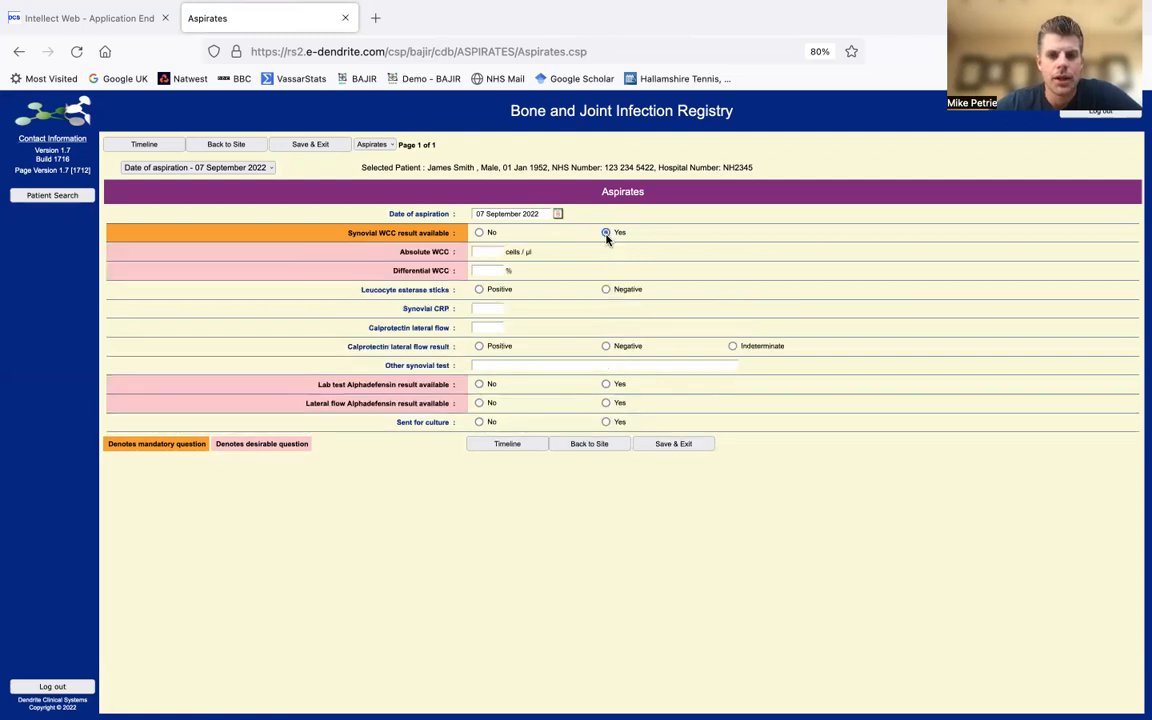
{"action": "left_click", "coordinate": [489, 253]}
{"action": "type", "text": "3000"}
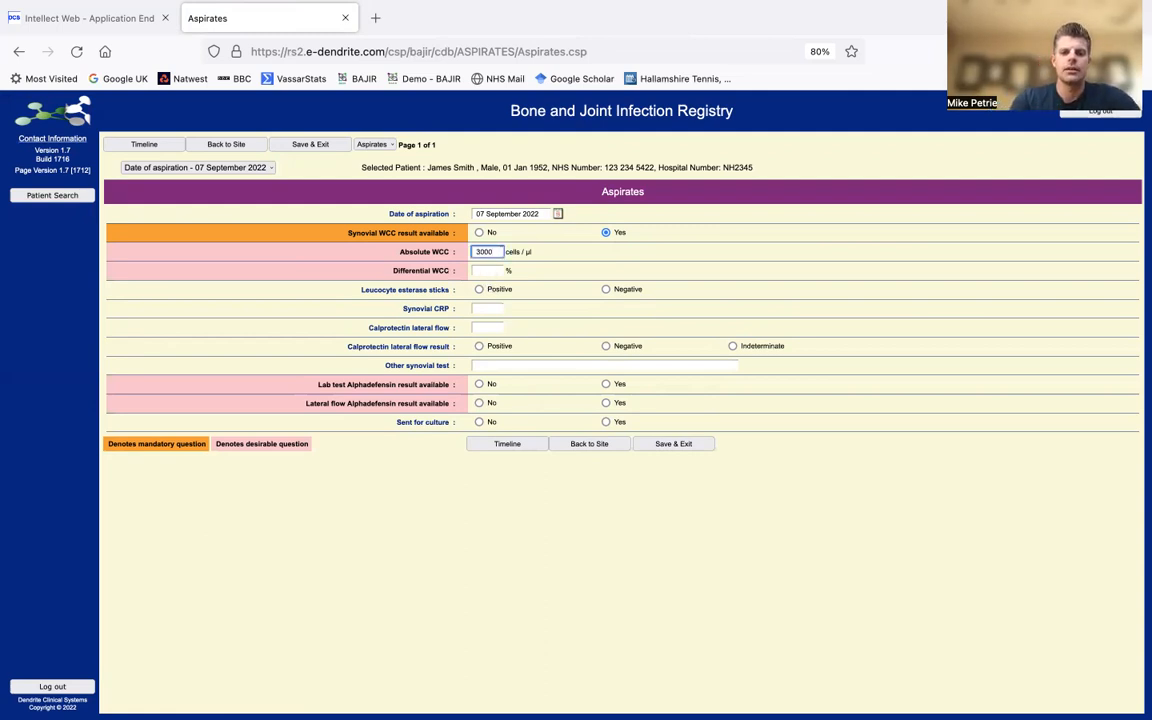
{"action": "key", "text": "Tab"}
{"action": "type", "text": "80"}
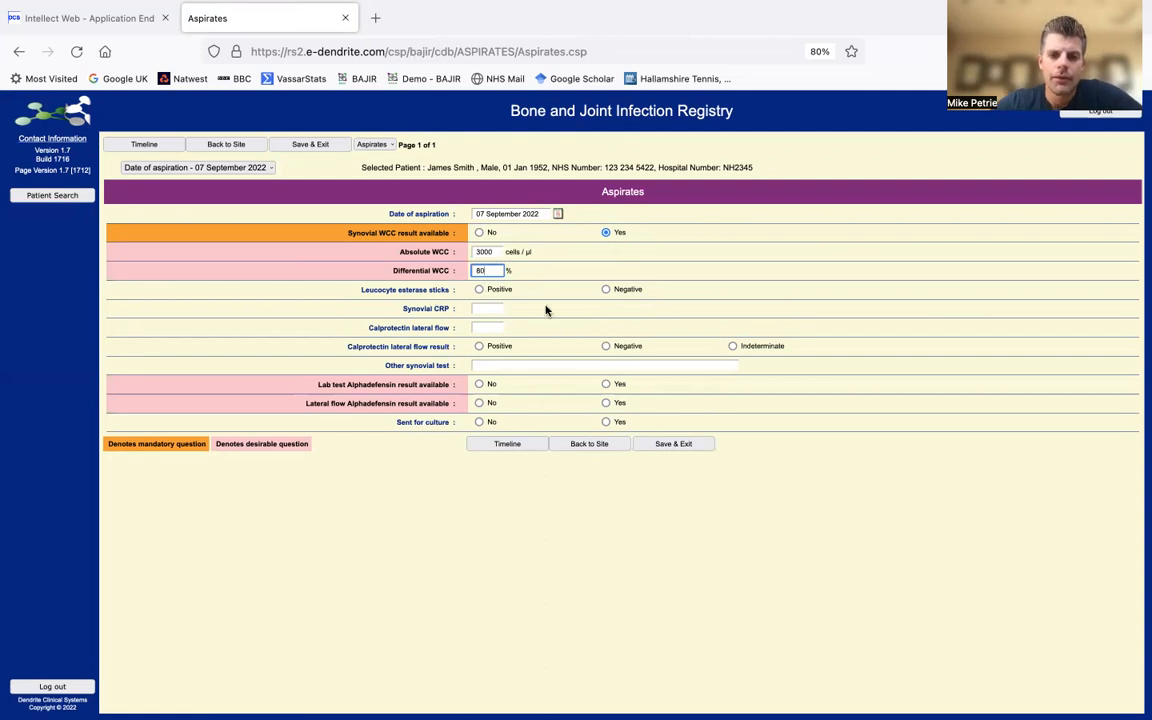
- Record positive leucocyte esterase and calprotectin lateral flow, lab alphadefensin not available, and lateral flow alphadefensin positive
{"action": "left_click", "coordinate": [479, 290]}
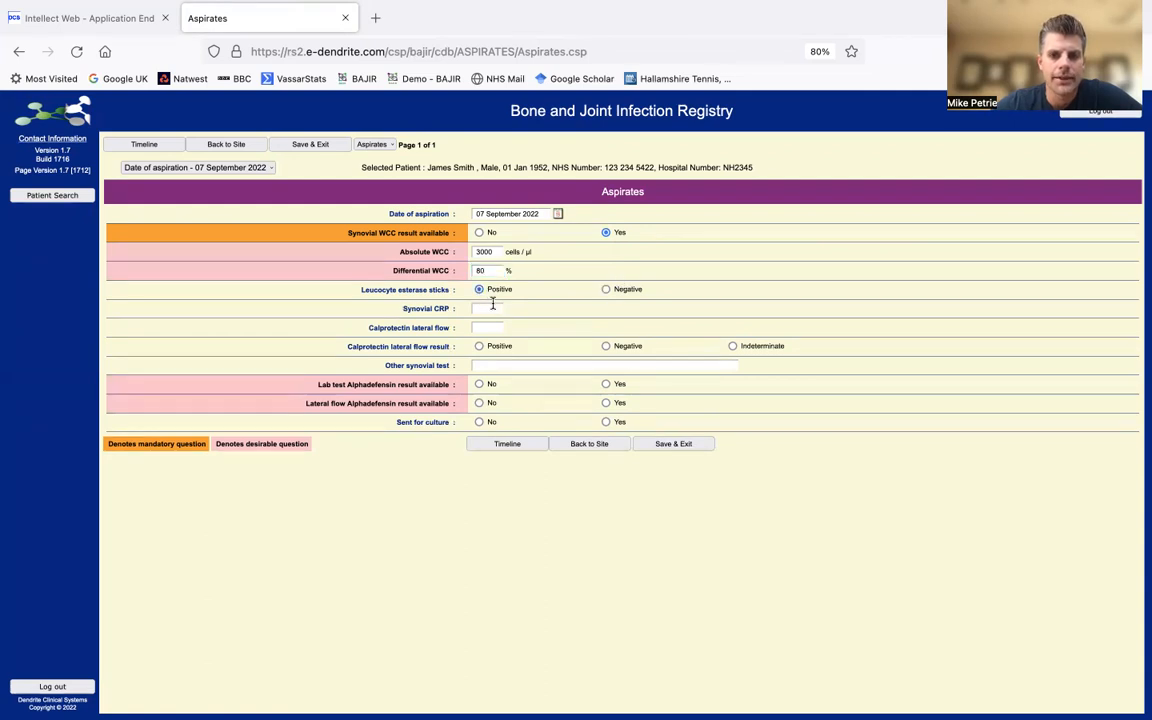
{"action": "left_click", "coordinate": [491, 310]}
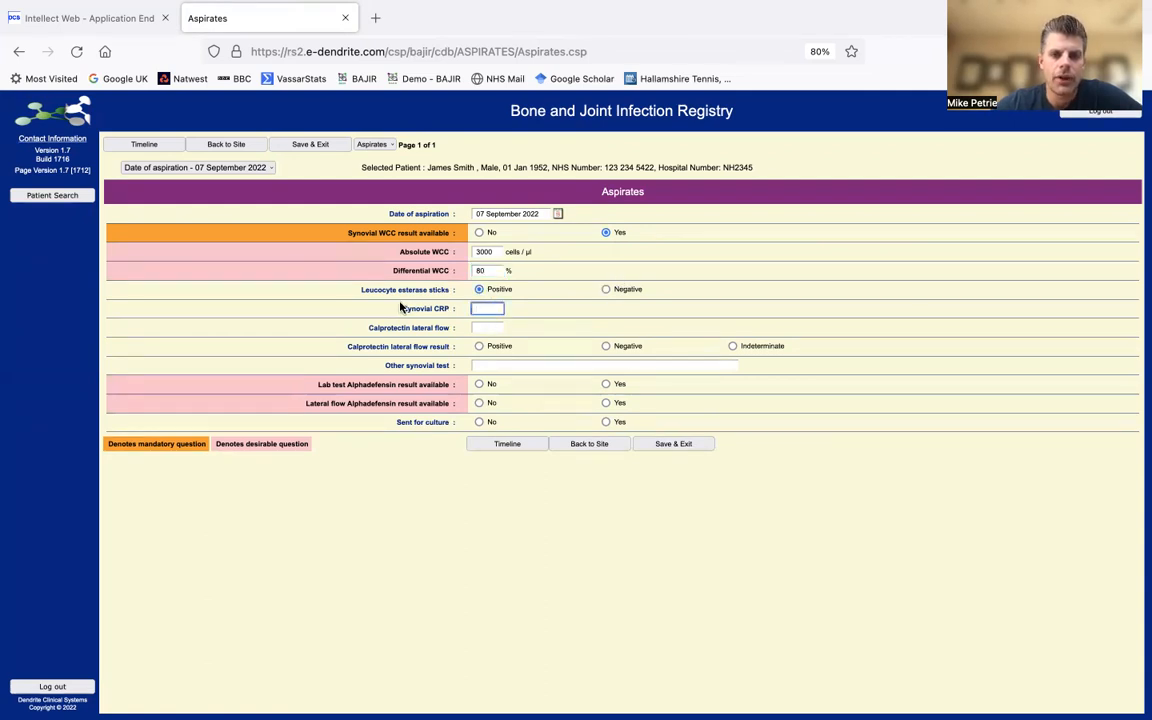
{"action": "left_click", "coordinate": [485, 327]}
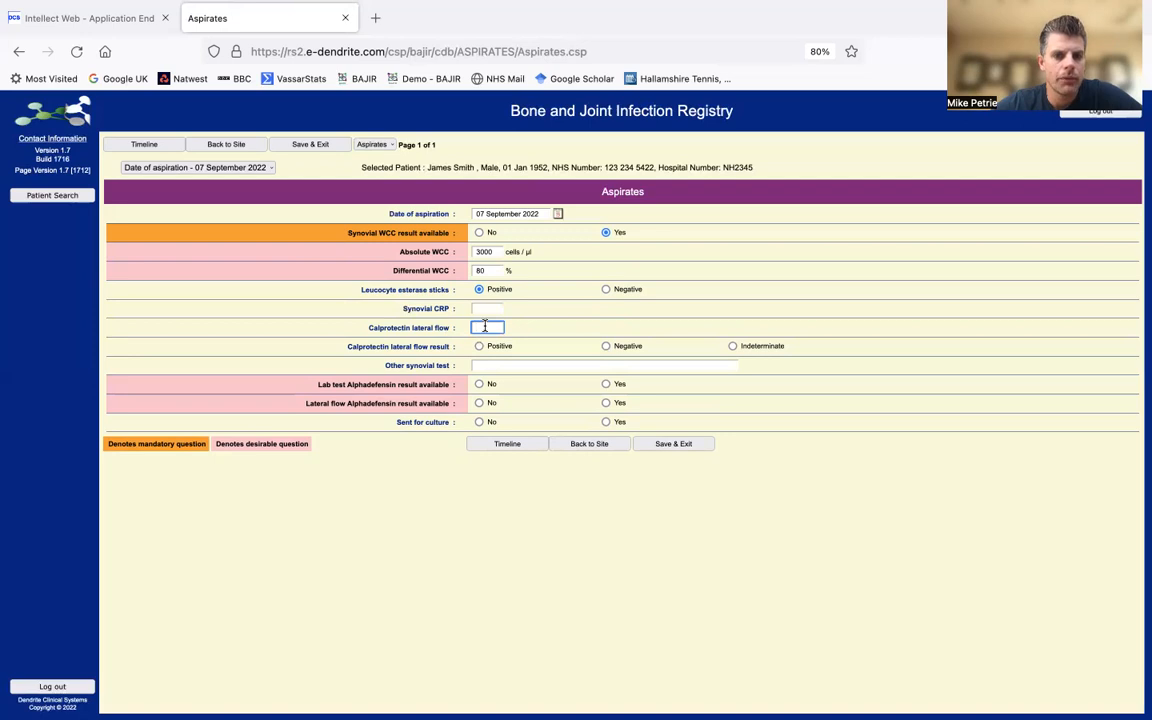
{"action": "left_click", "coordinate": [479, 347]}
{"action": "left_click", "coordinate": [488, 365]}
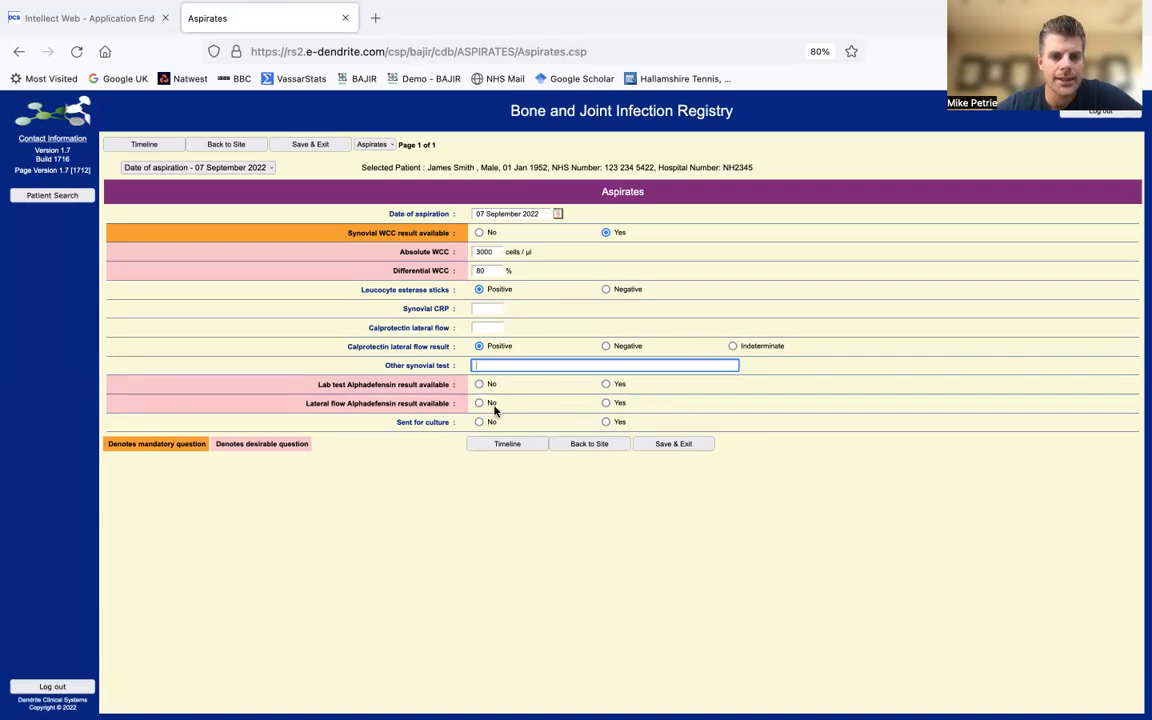
{"action": "left_click", "coordinate": [479, 385]}
{"action": "left_click", "coordinate": [479, 404]}
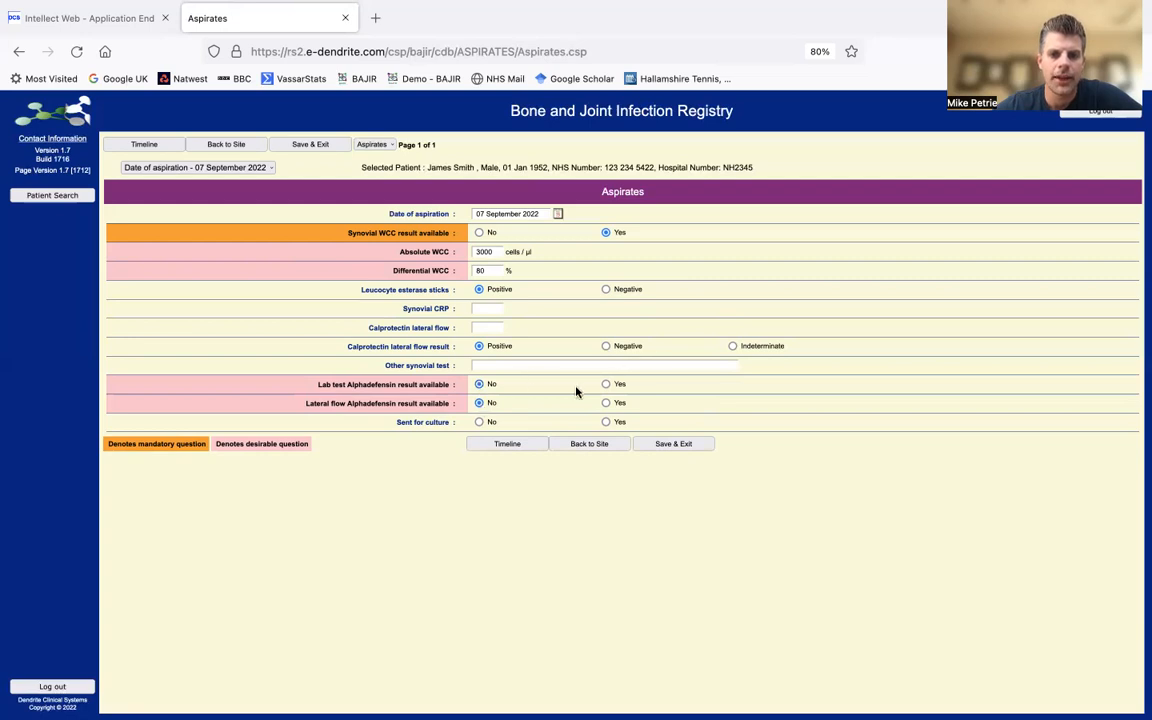
{"action": "left_click", "coordinate": [606, 403]}
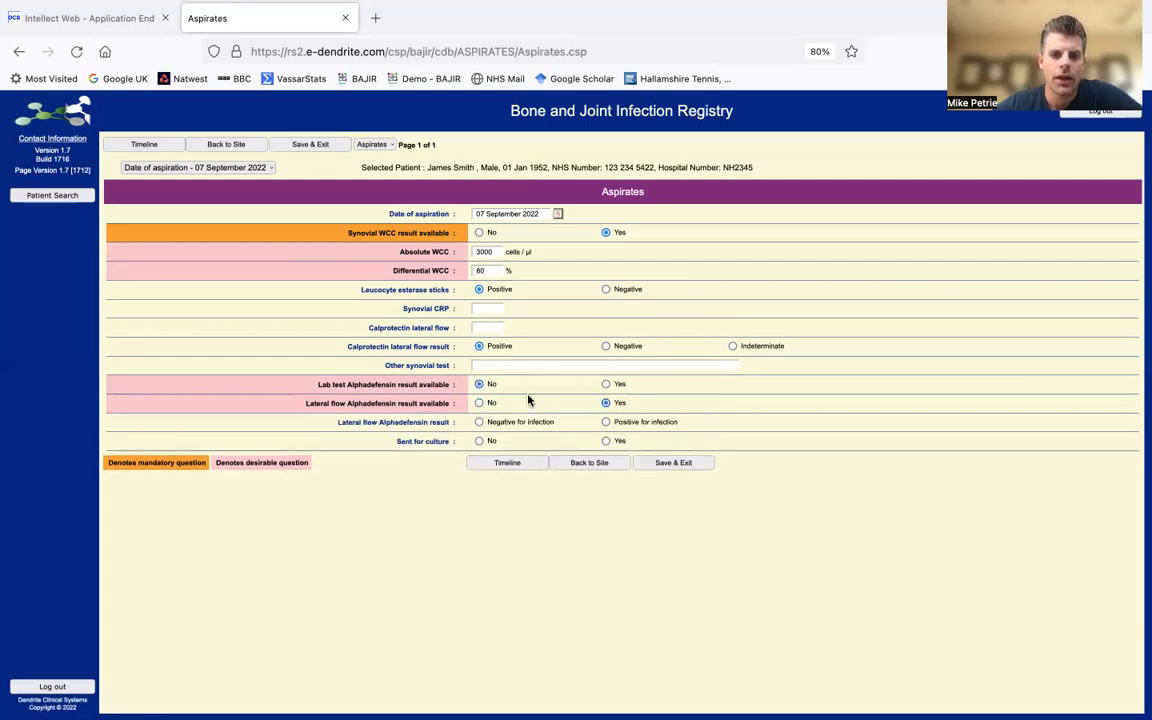
{"action": "left_click", "coordinate": [605, 422]}
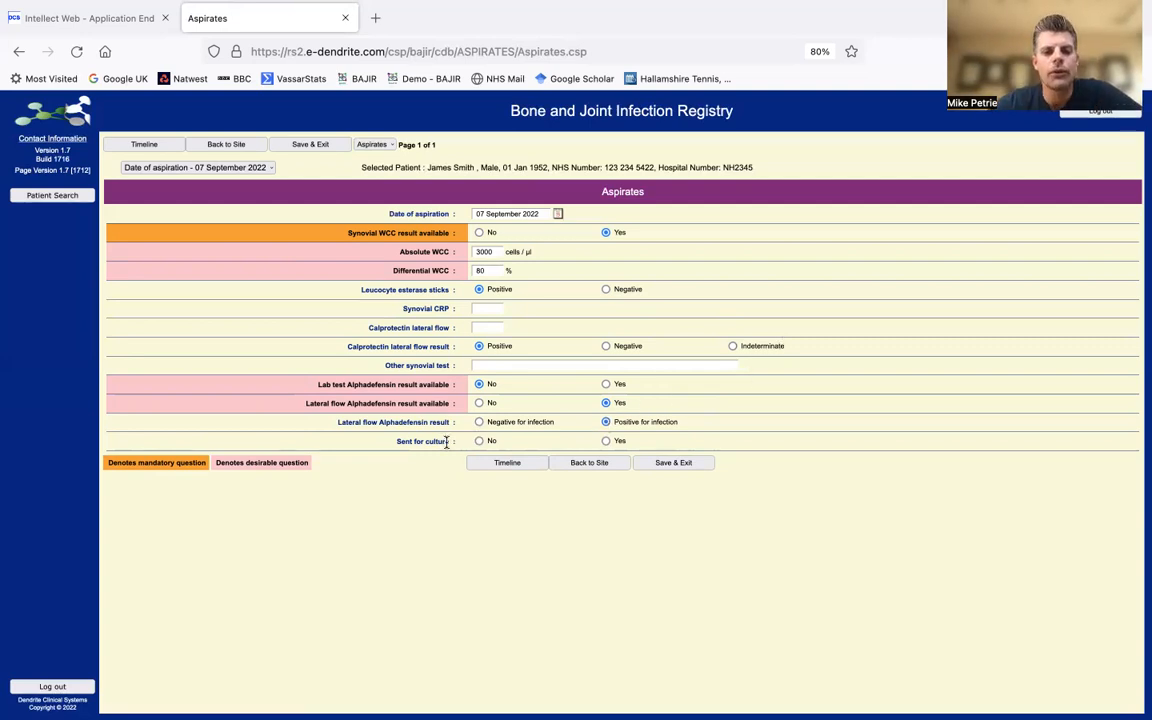
- Mark the aspirate as sent for culture with organisms present in 1 positive sample
{"action": "left_click", "coordinate": [606, 442]}
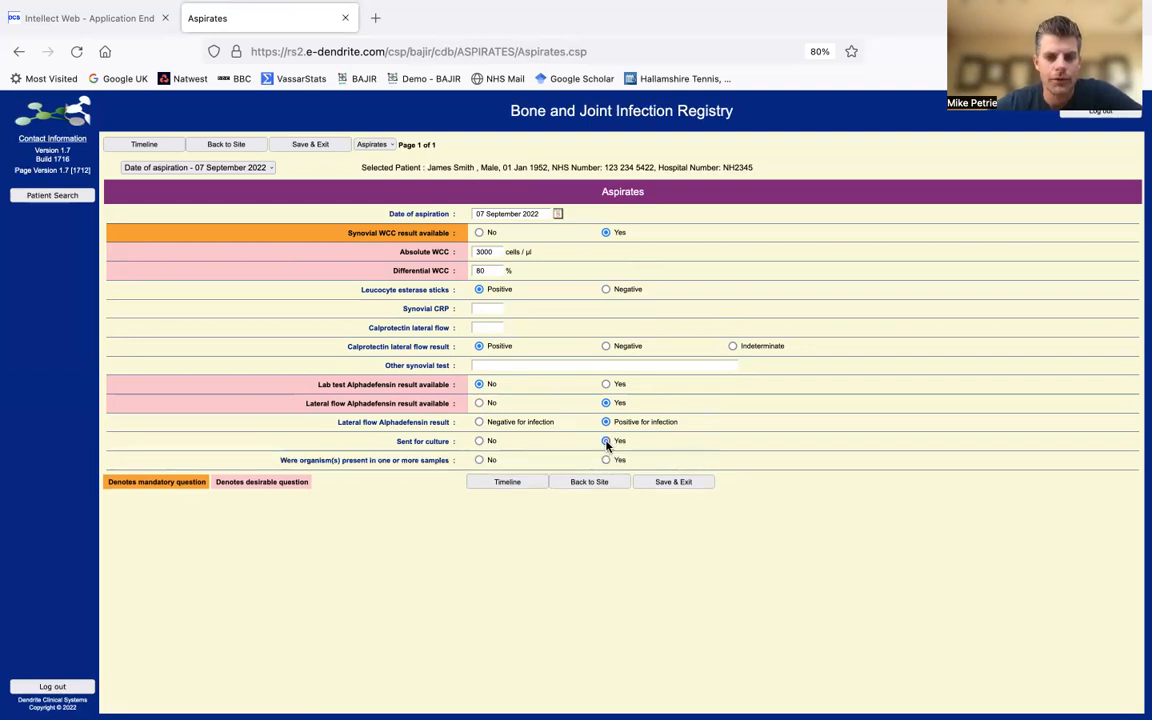
{"action": "left_click", "coordinate": [606, 460]}
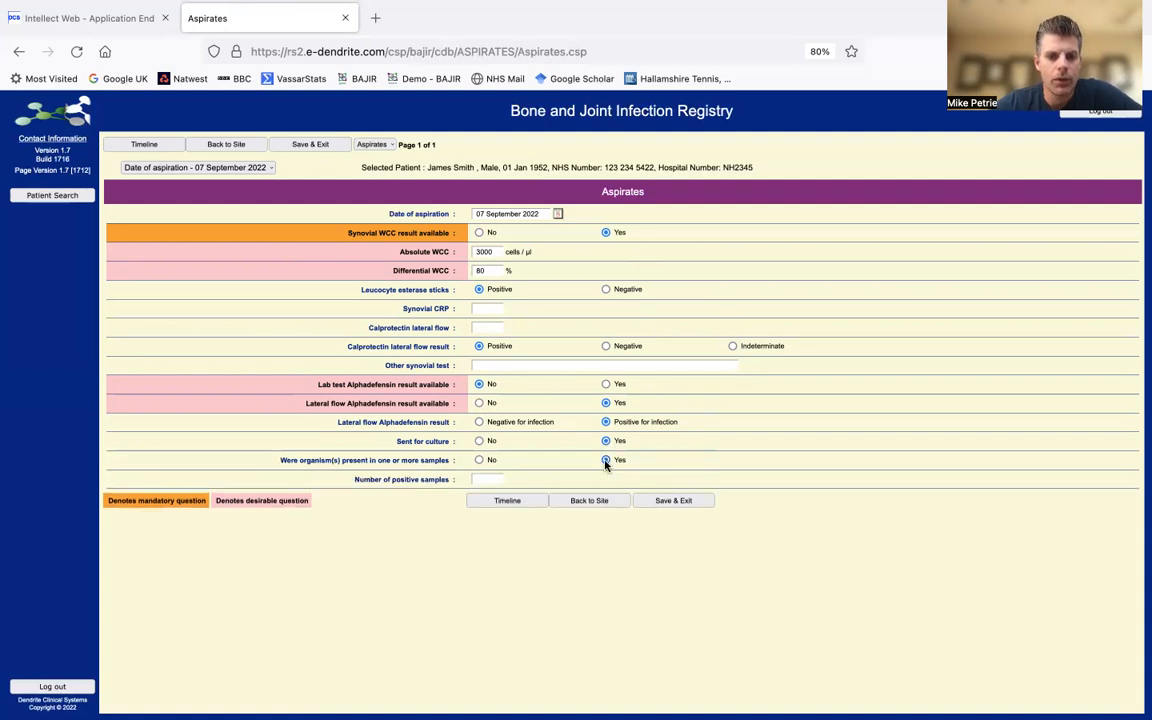
{"action": "left_click", "coordinate": [488, 478]}
{"action": "type", "text": "1"}
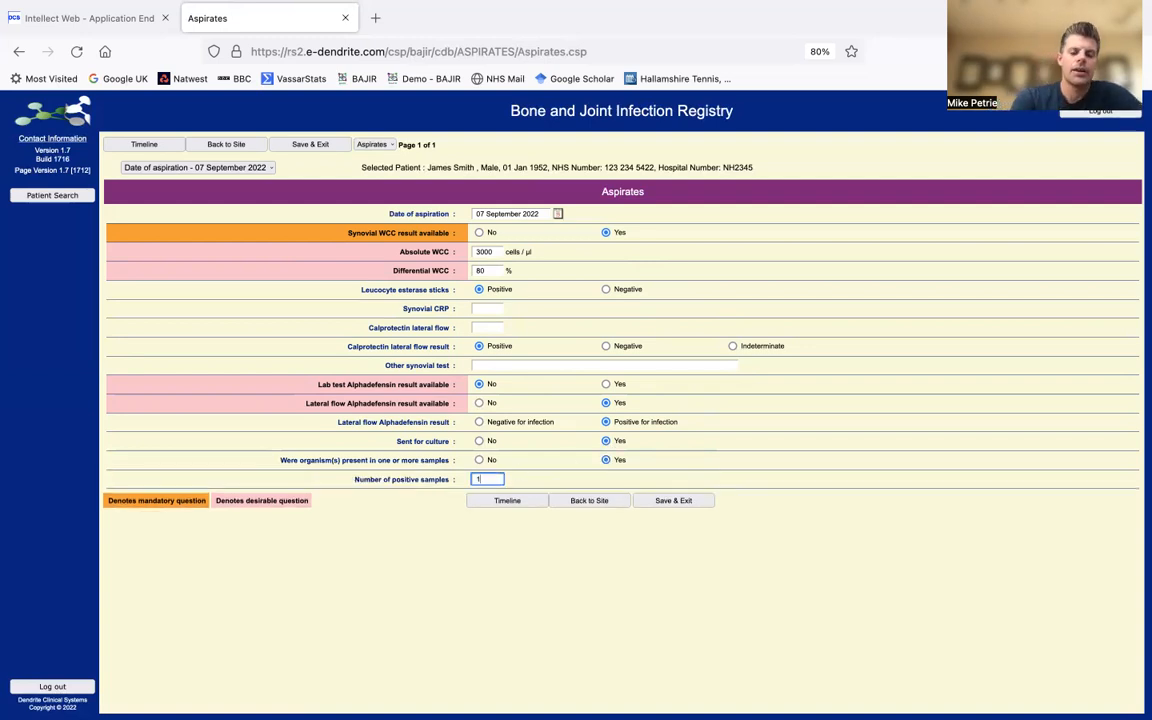
{"action": "left_click", "coordinate": [513, 549]}
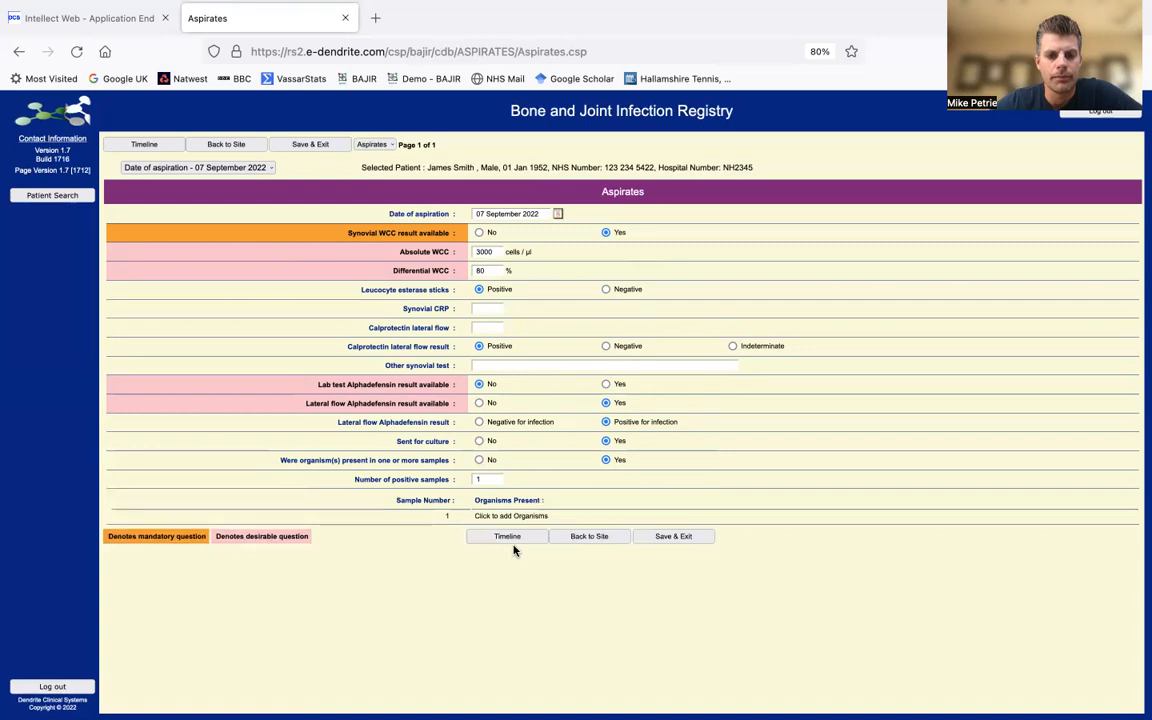
{"action": "left_click", "coordinate": [511, 517]}
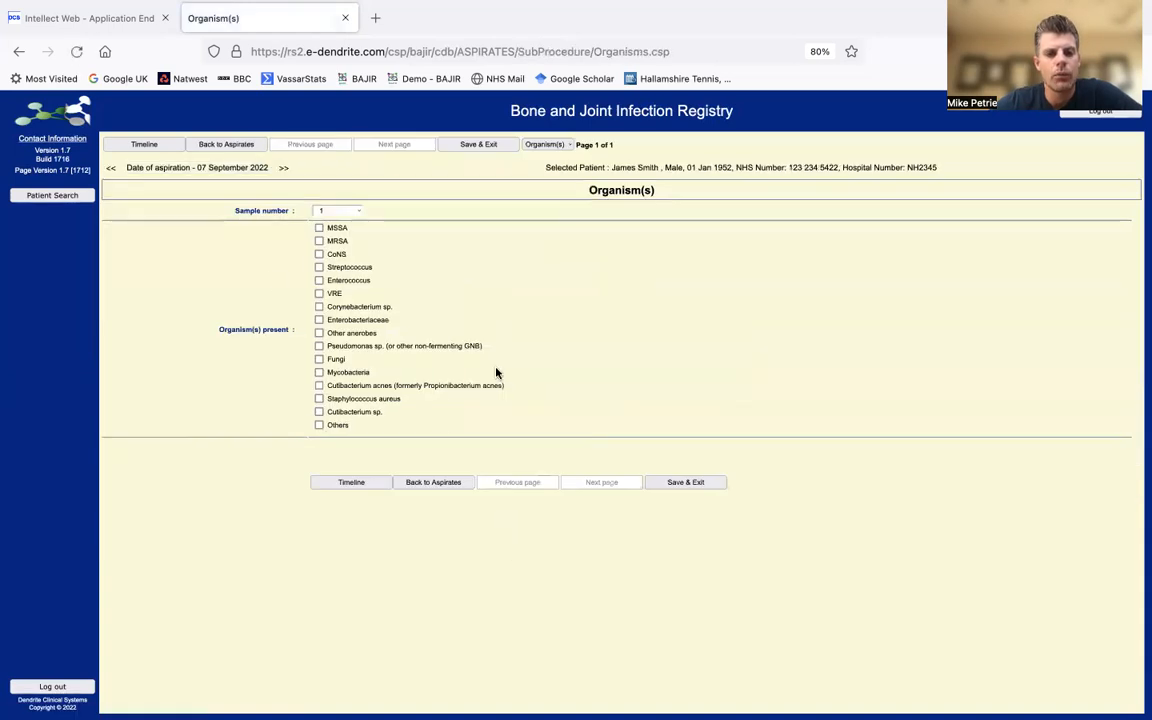
- Tick CoNS for aspirate sample 1, then go back through Aspirates to the site record
{"action": "left_click", "coordinate": [318, 254]}
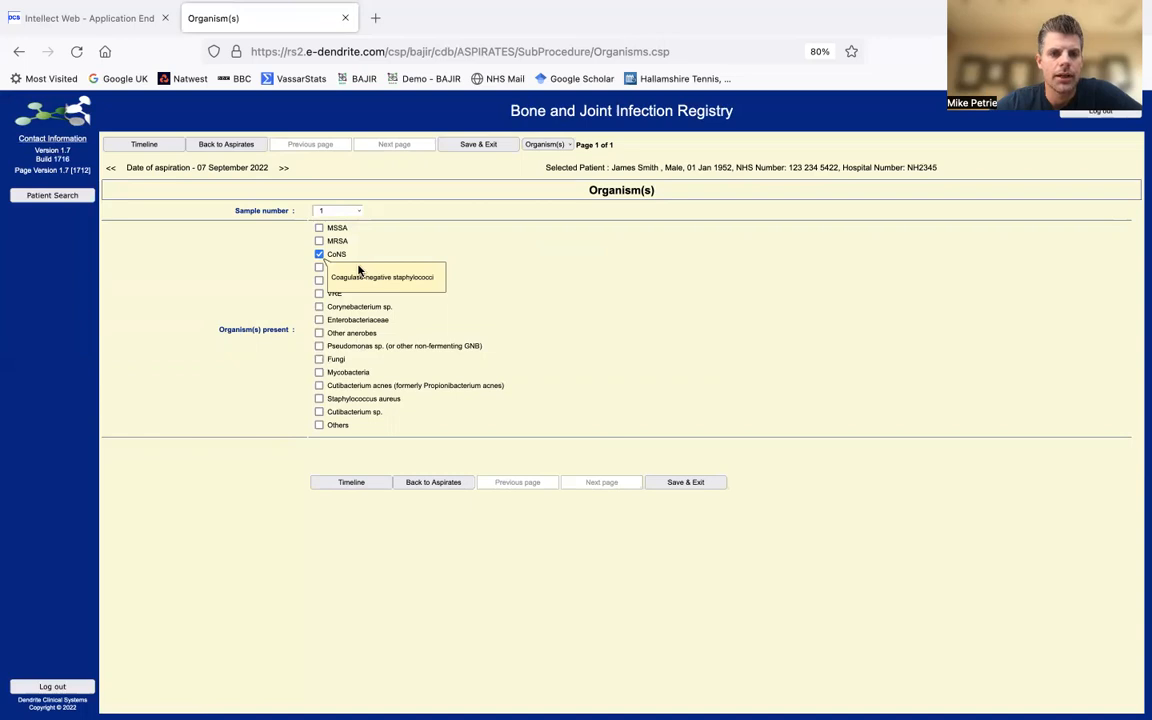
{"action": "left_click", "coordinate": [318, 267]}
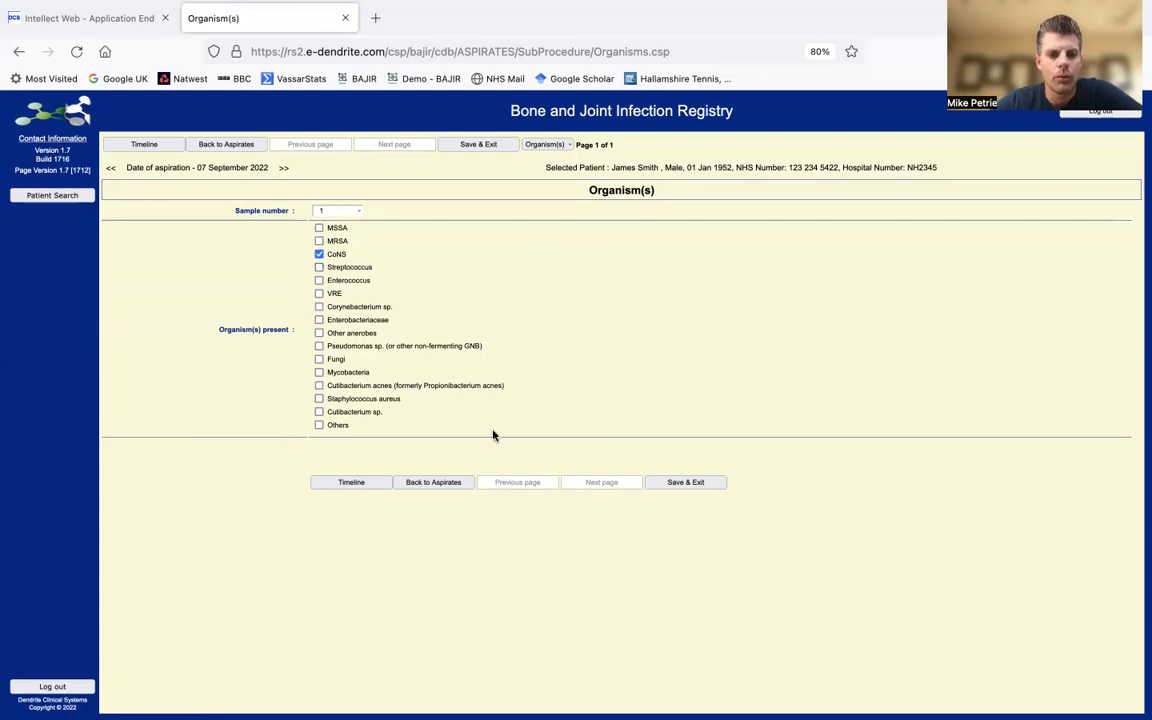
{"action": "left_click", "coordinate": [452, 481]}
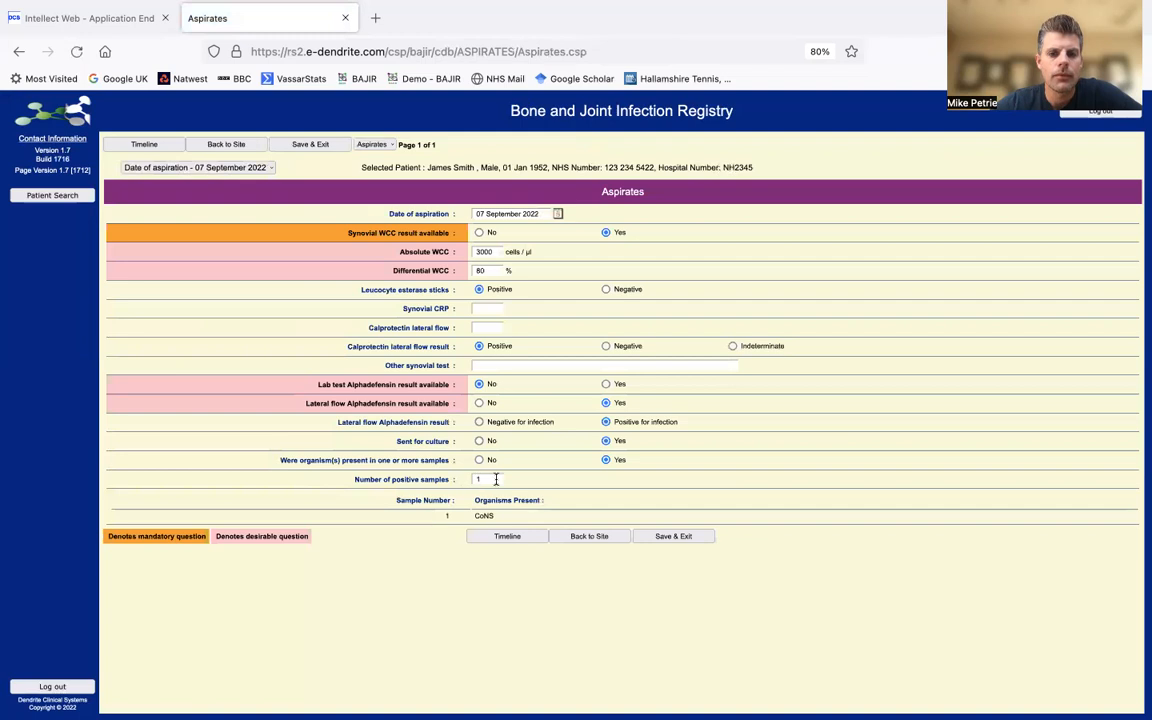
{"action": "left_click", "coordinate": [590, 537]}
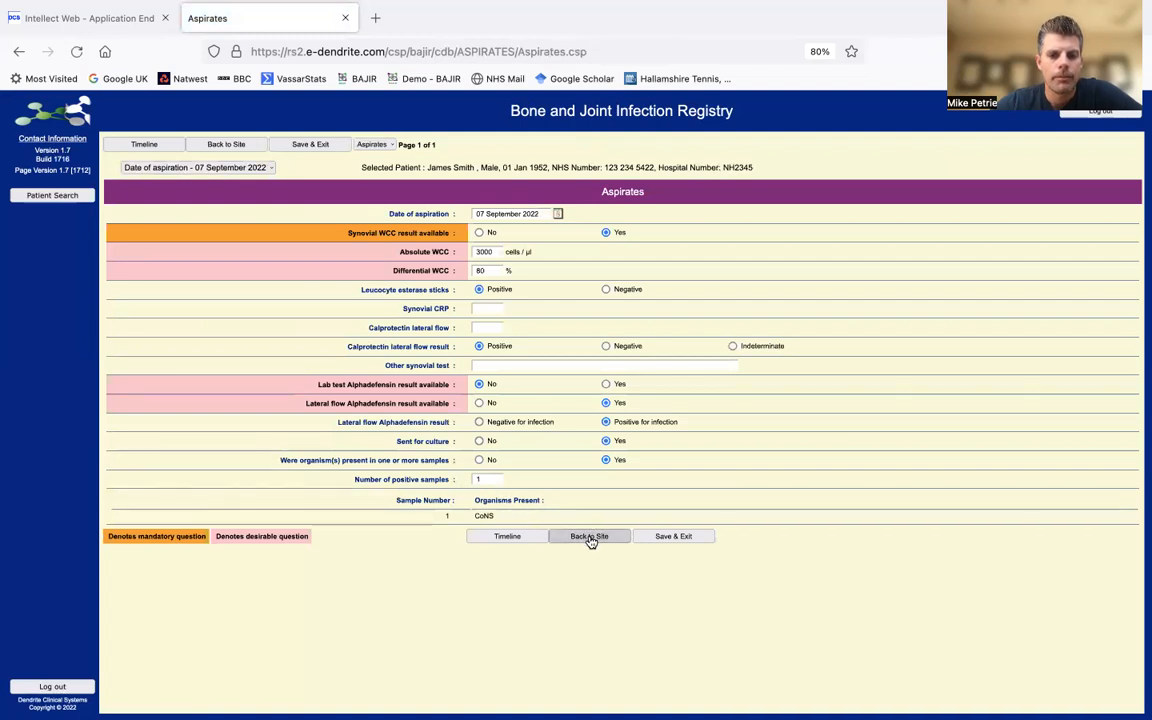
- Answer Yes to histology taken and add a 09/09/2022 histology entry with a Suggestive result
{"action": "scroll", "coordinate": [590, 540], "scroll_direction": "down", "scroll_amount": 1}
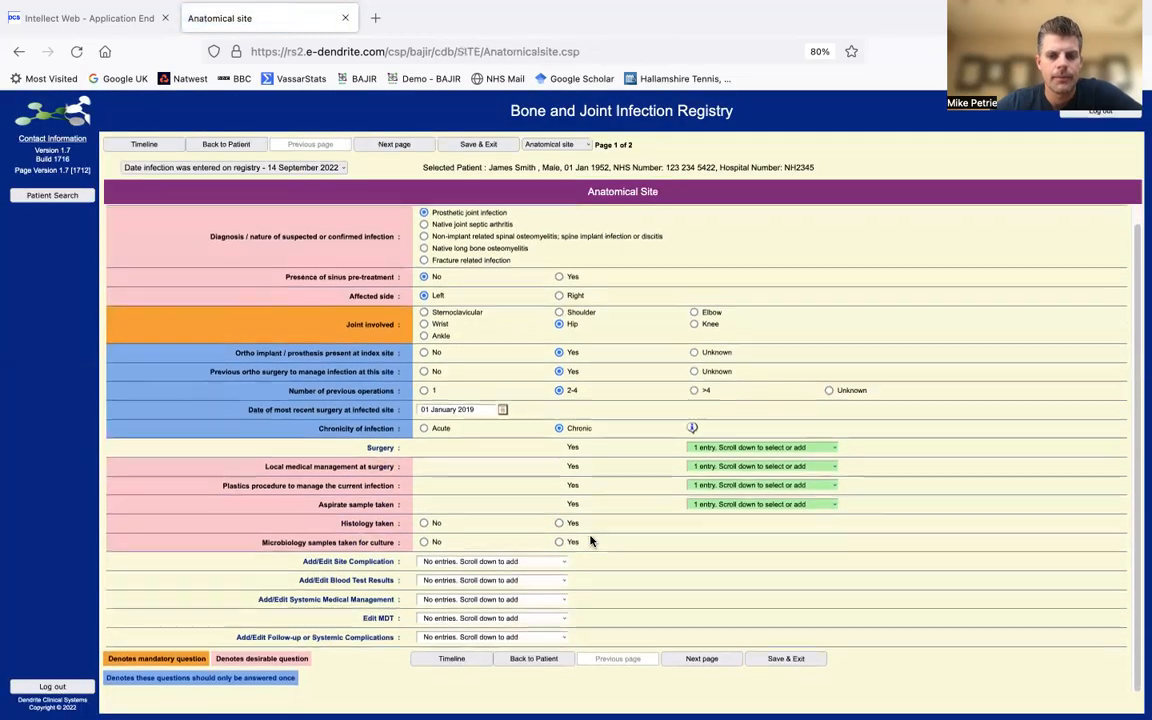
{"action": "left_click", "coordinate": [559, 529]}
{"action": "left_click", "coordinate": [757, 532]}
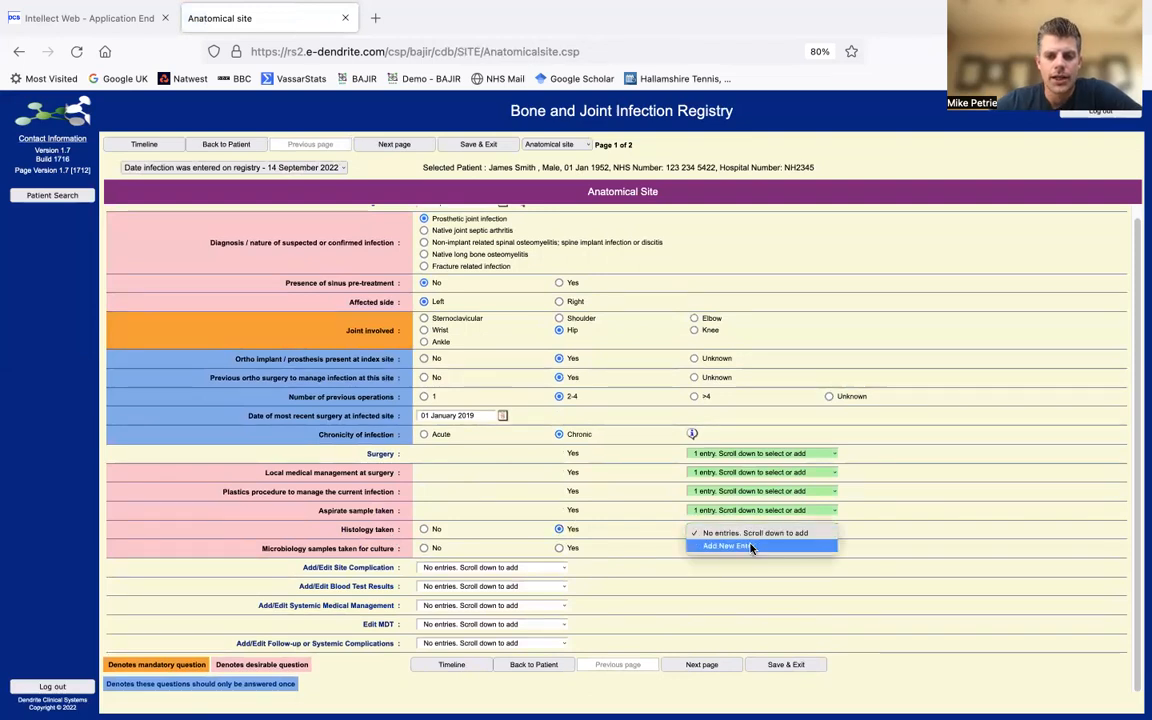
{"action": "left_click", "coordinate": [728, 546]}
{"action": "left_click", "coordinate": [859, 530]}
{"action": "type", "text": "09"}
{"action": "type", "text": "/09/2022"}
{"action": "left_click", "coordinate": [953, 530]}
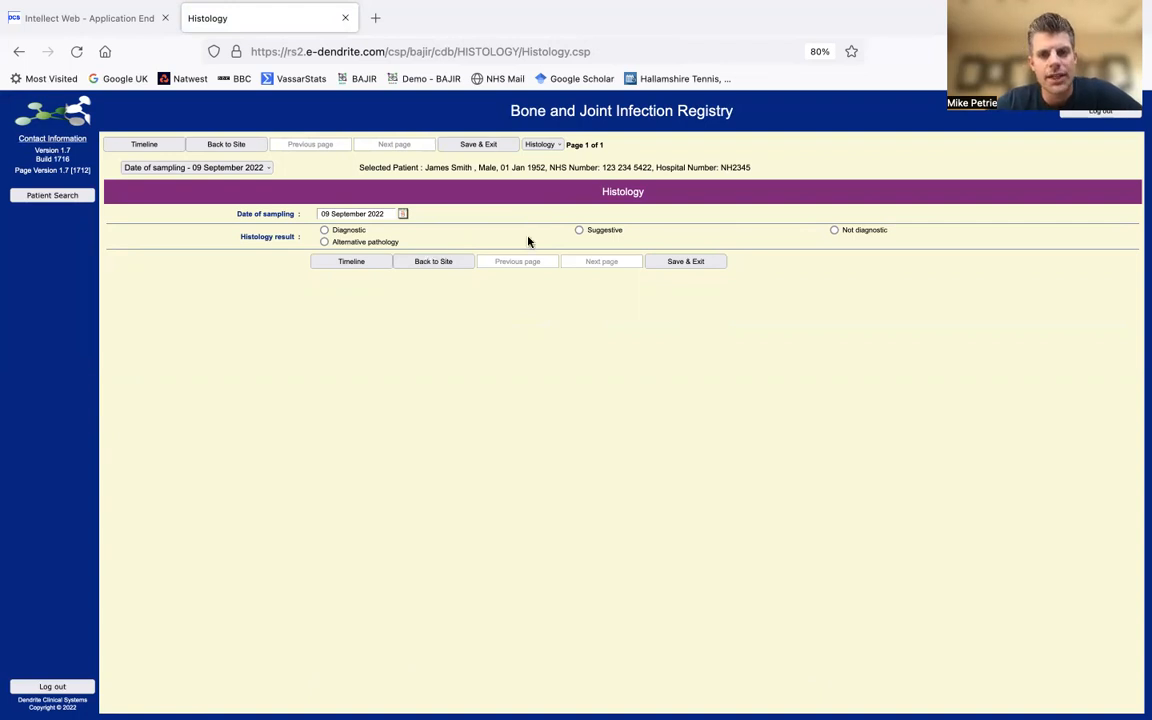
{"action": "left_click", "coordinate": [580, 231]}
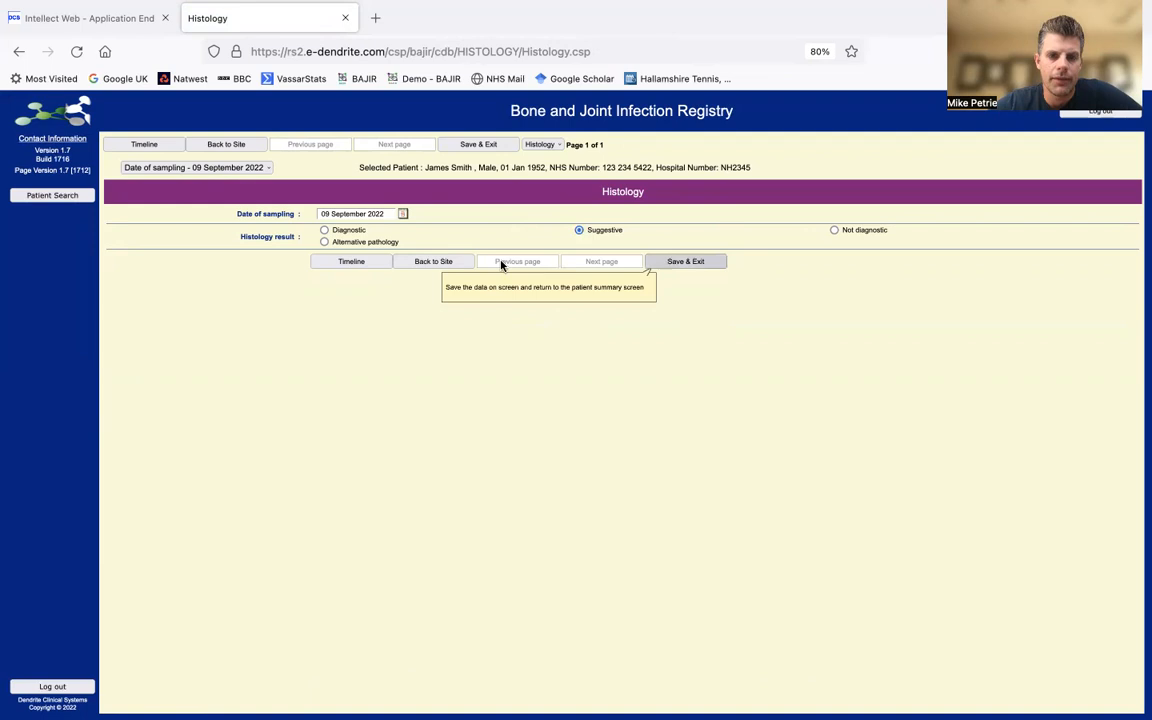
{"action": "left_click", "coordinate": [442, 268]}
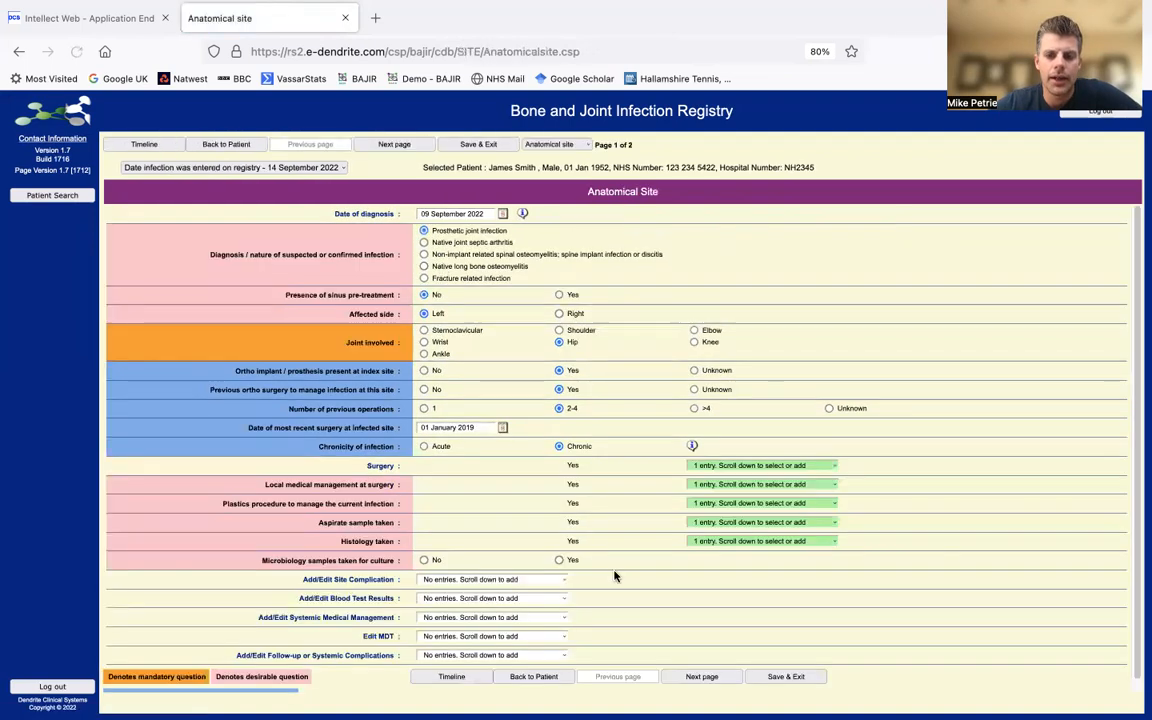
- Answer Yes to microbiology samples and create a microbiology entry dated 09 September 2022
{"action": "left_click", "coordinate": [559, 560]}
{"action": "left_click", "coordinate": [760, 560]}
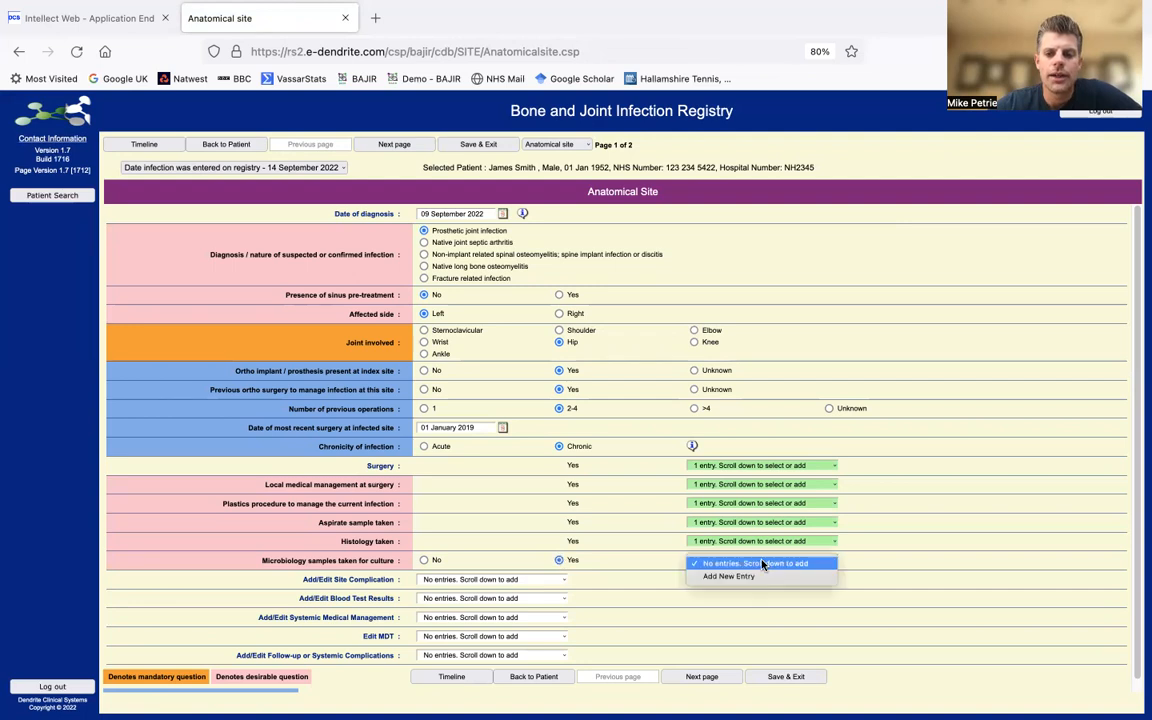
{"action": "left_click", "coordinate": [757, 577]}
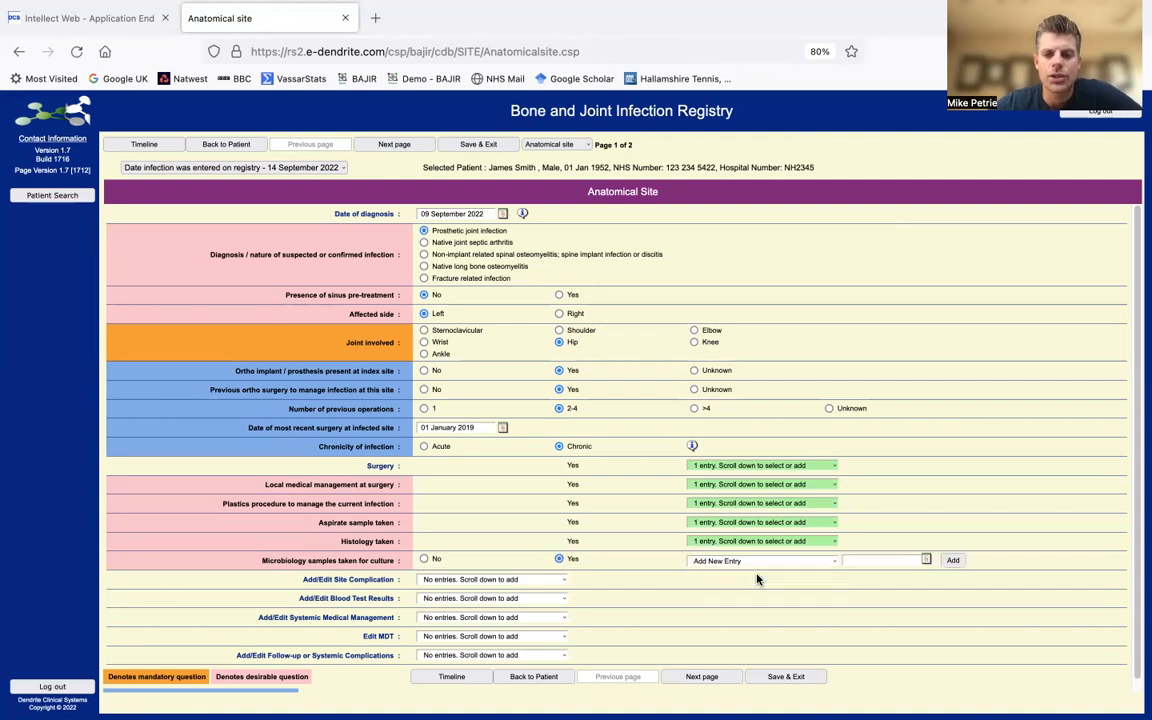
{"action": "left_click", "coordinate": [876, 560]}
{"action": "type", "text": "09/09/2022"}
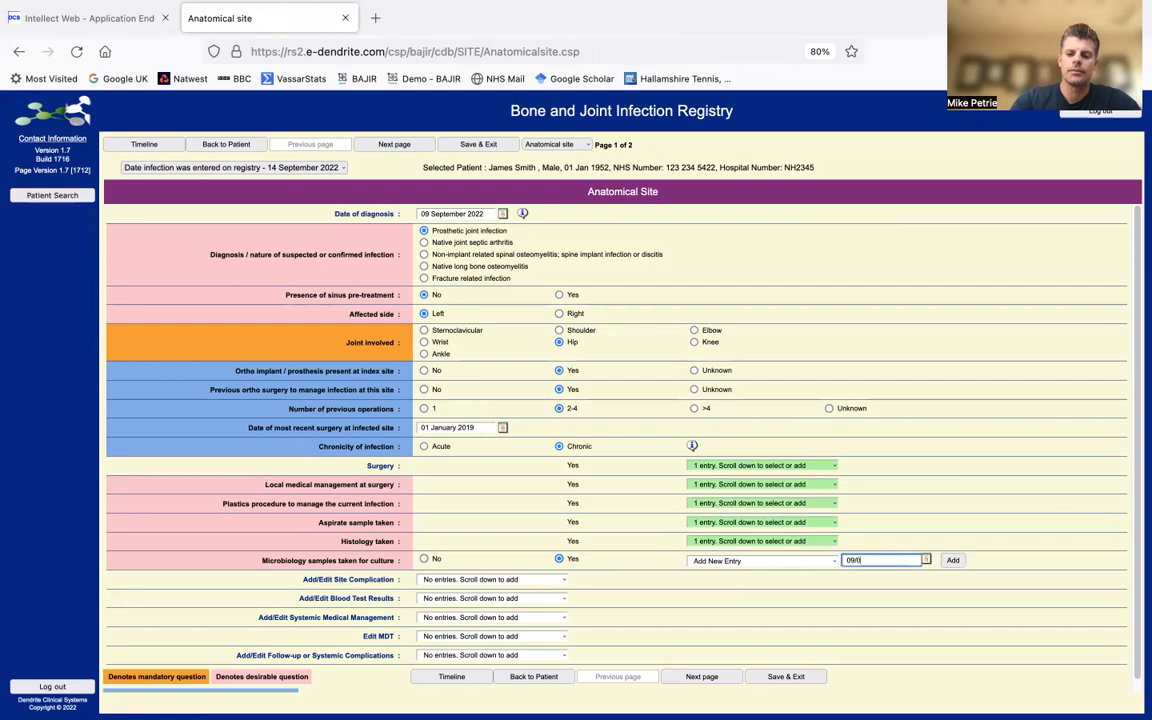
{"action": "left_click", "coordinate": [953, 562]}
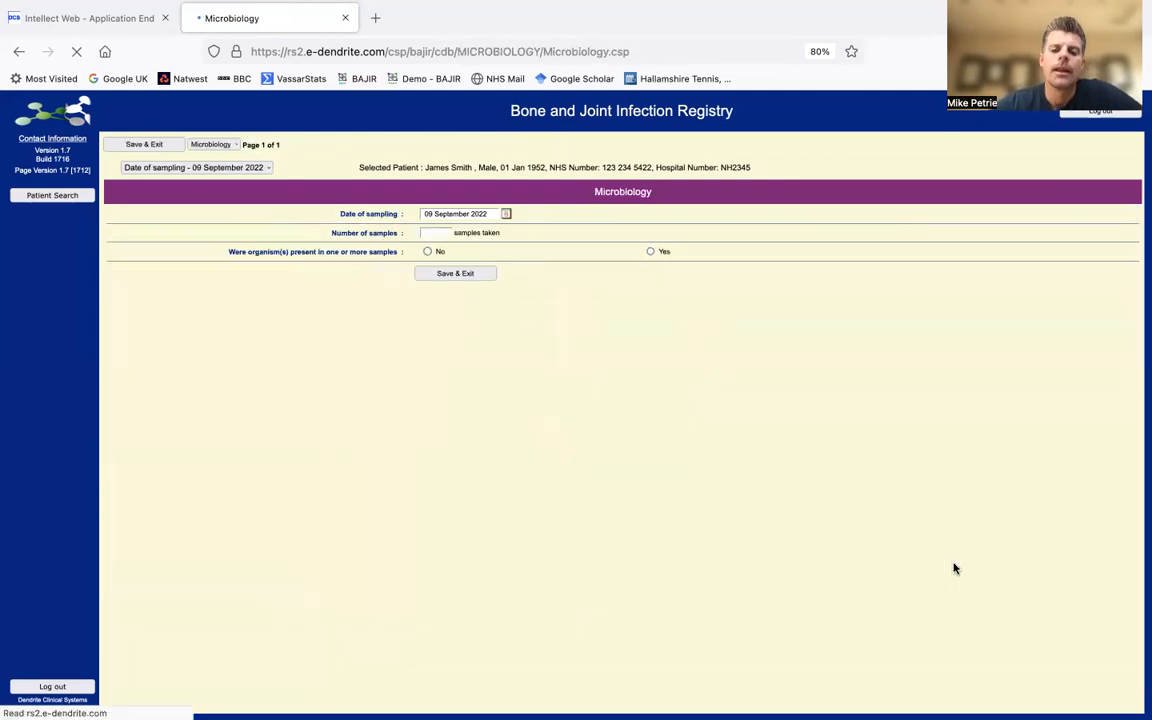
- Record 5 samples with organisms present in 3 positive samples
{"action": "left_click", "coordinate": [440, 233]}
{"action": "type", "text": "5"}
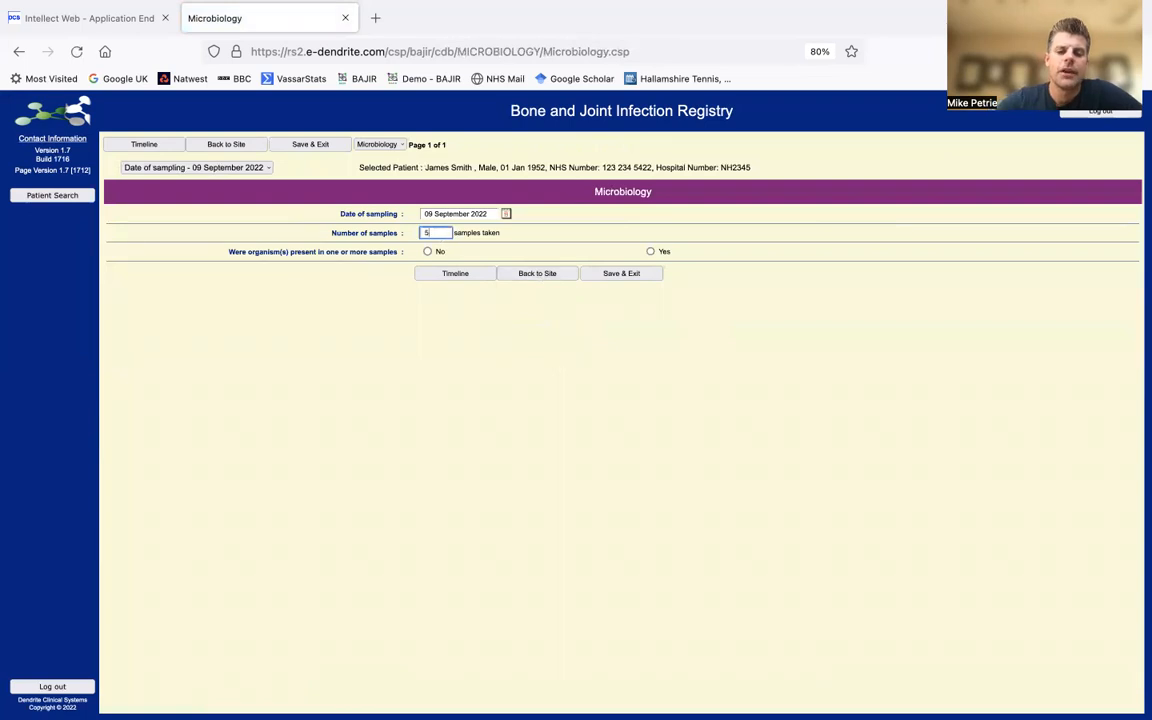
{"action": "left_click", "coordinate": [649, 252]}
{"action": "left_click", "coordinate": [441, 271]}
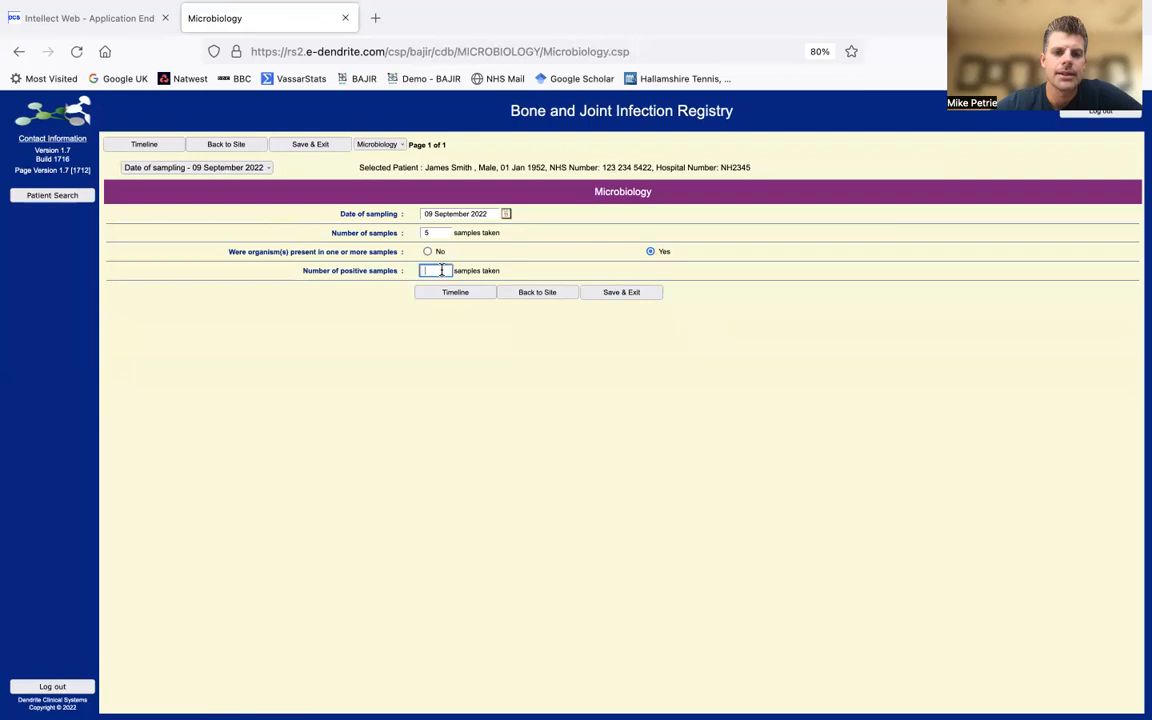
{"action": "type", "text": "3"}
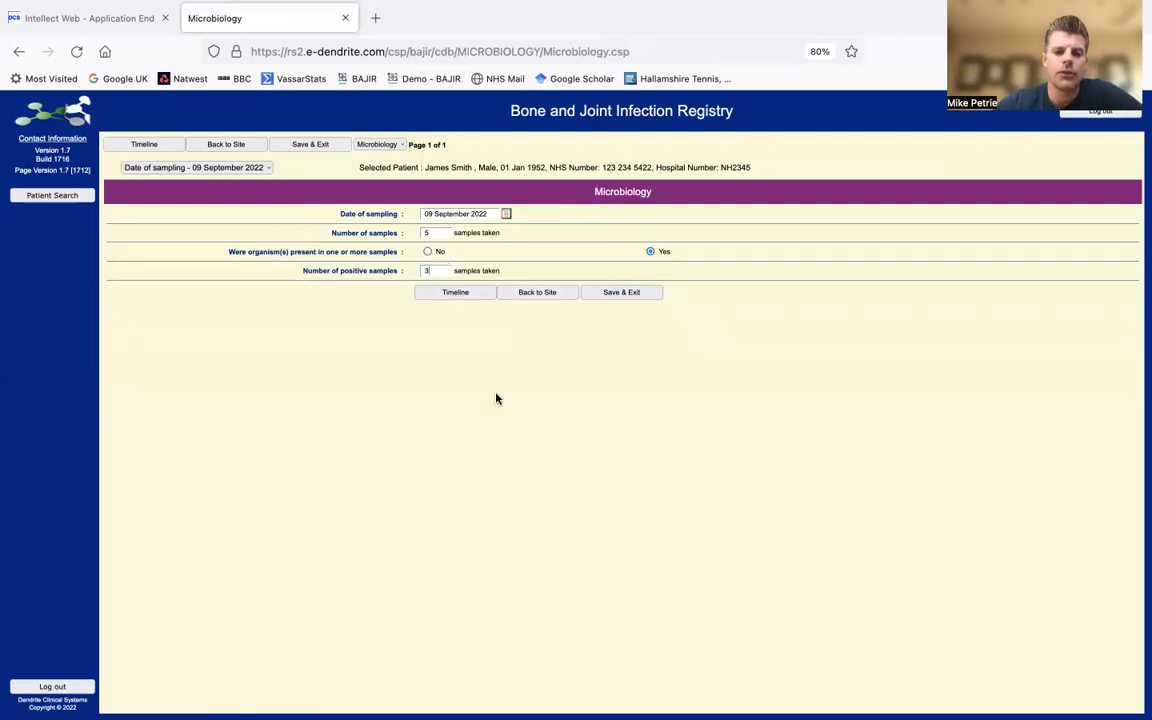
{"action": "left_click", "coordinate": [463, 307]}
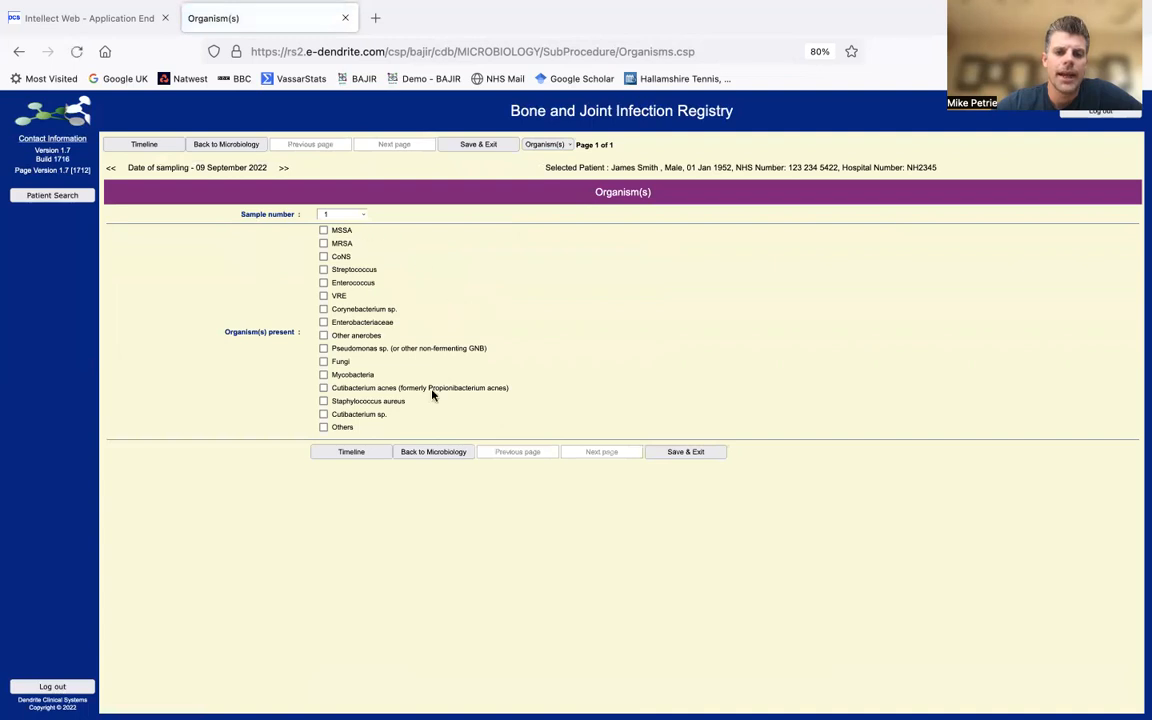
- Tick CoNS as the organism for microbiology samples 1 and 2
{"action": "left_click", "coordinate": [325, 256]}
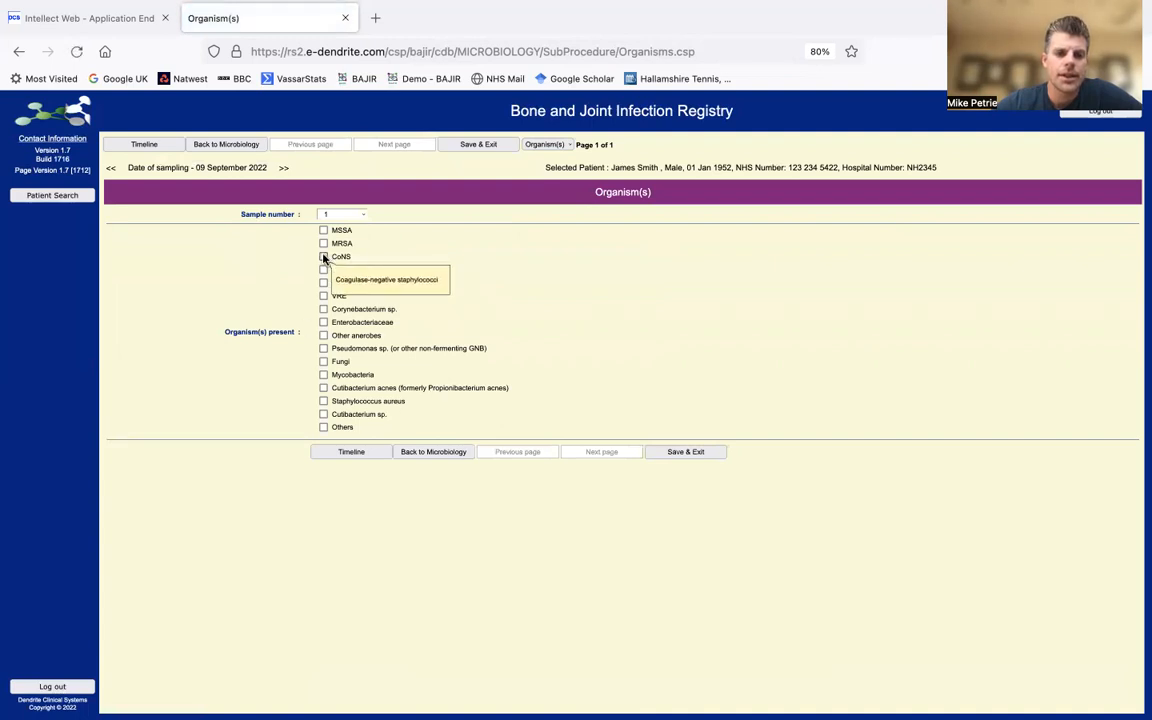
{"action": "left_click", "coordinate": [446, 455]}
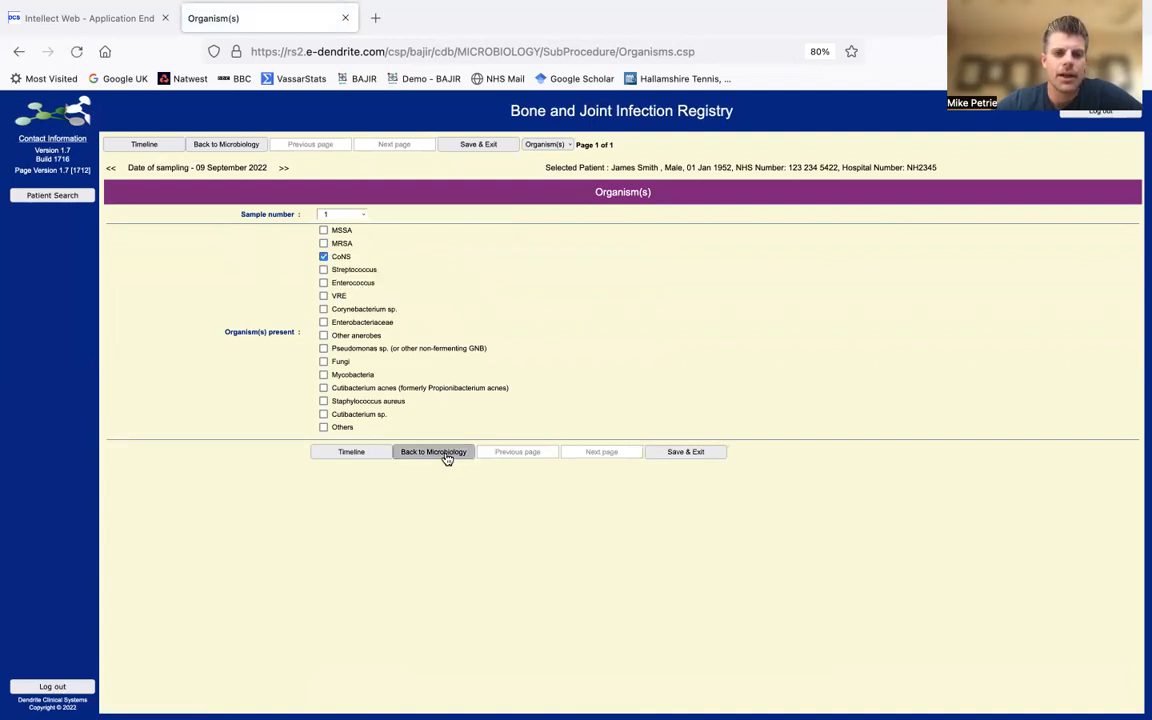
{"action": "left_click", "coordinate": [440, 321]}
{"action": "left_click", "coordinate": [325, 257]}
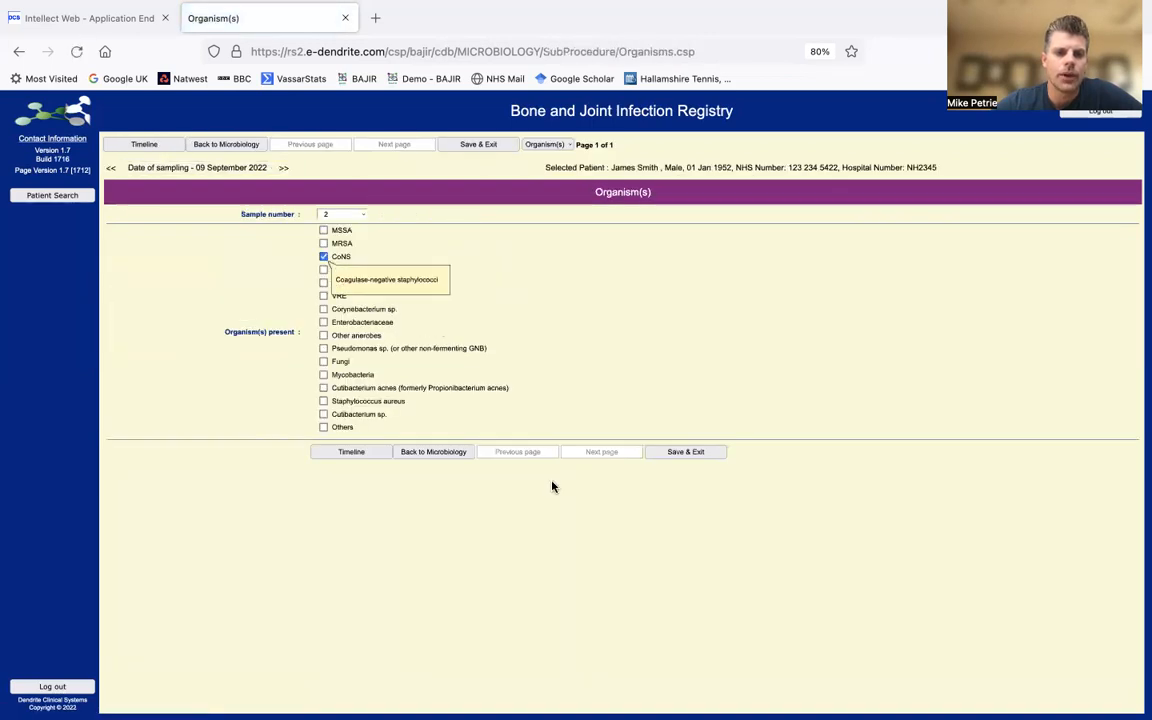
{"action": "left_click", "coordinate": [450, 460]}
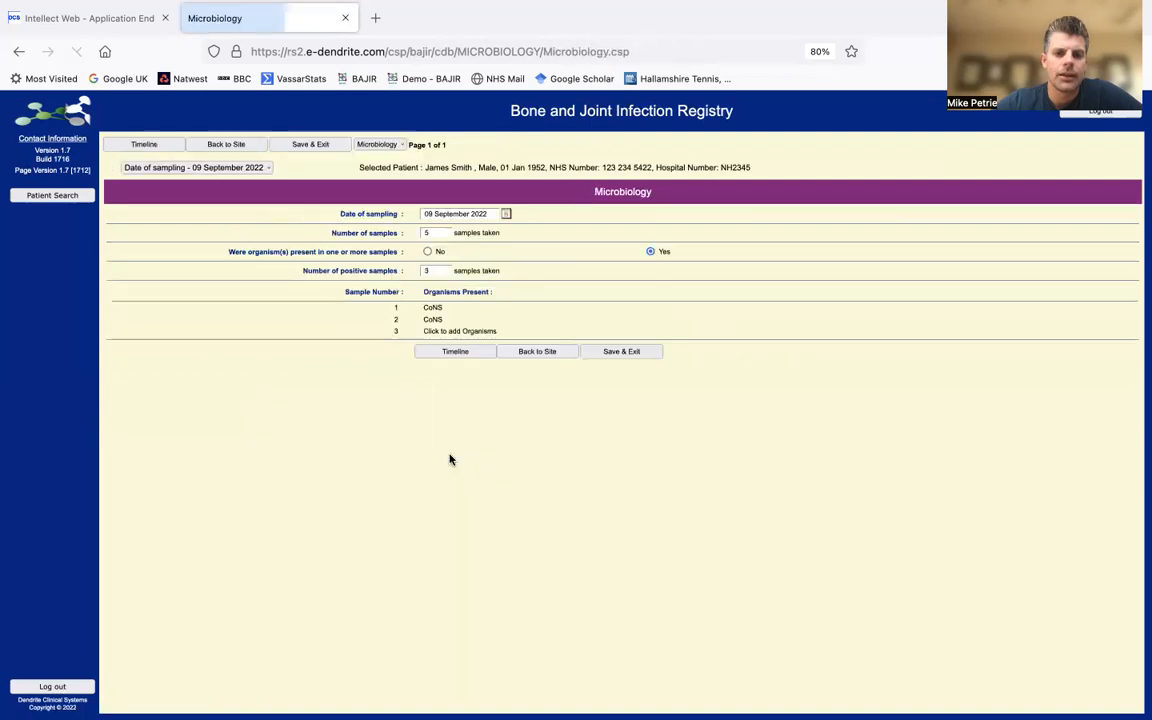
- Tick CoNS and Enterococcus for sample 3 and go back to the Anatomical Site record
{"action": "left_click", "coordinate": [444, 331]}
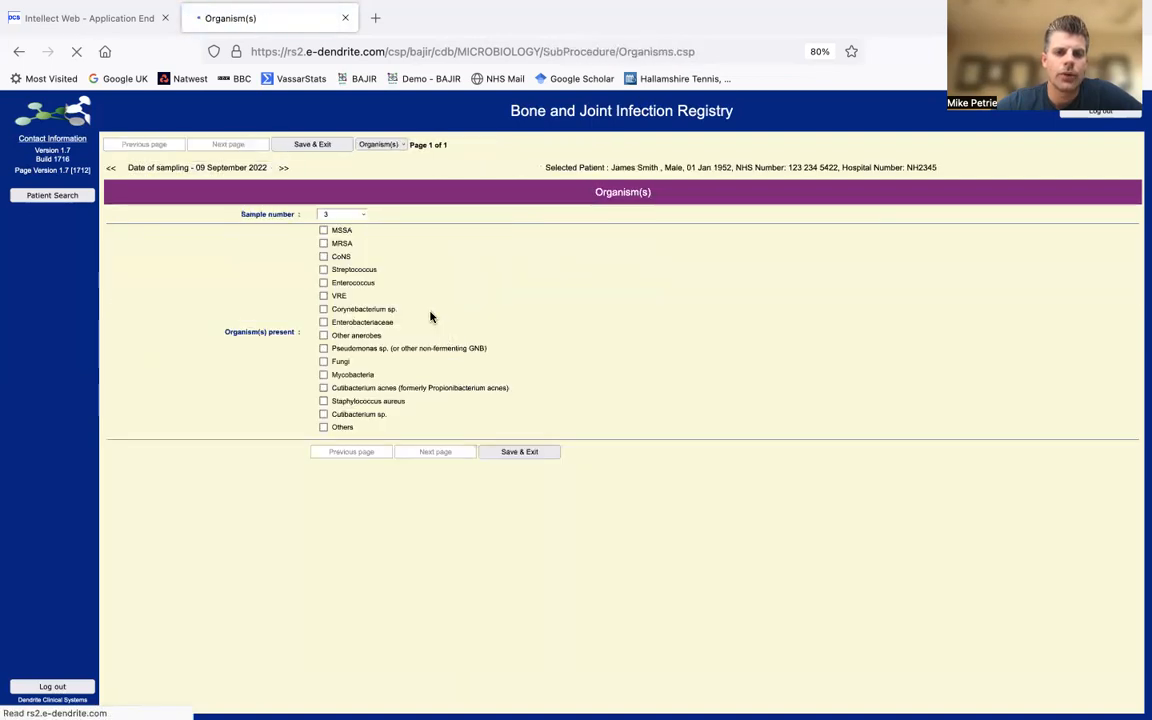
{"action": "left_click", "coordinate": [323, 257]}
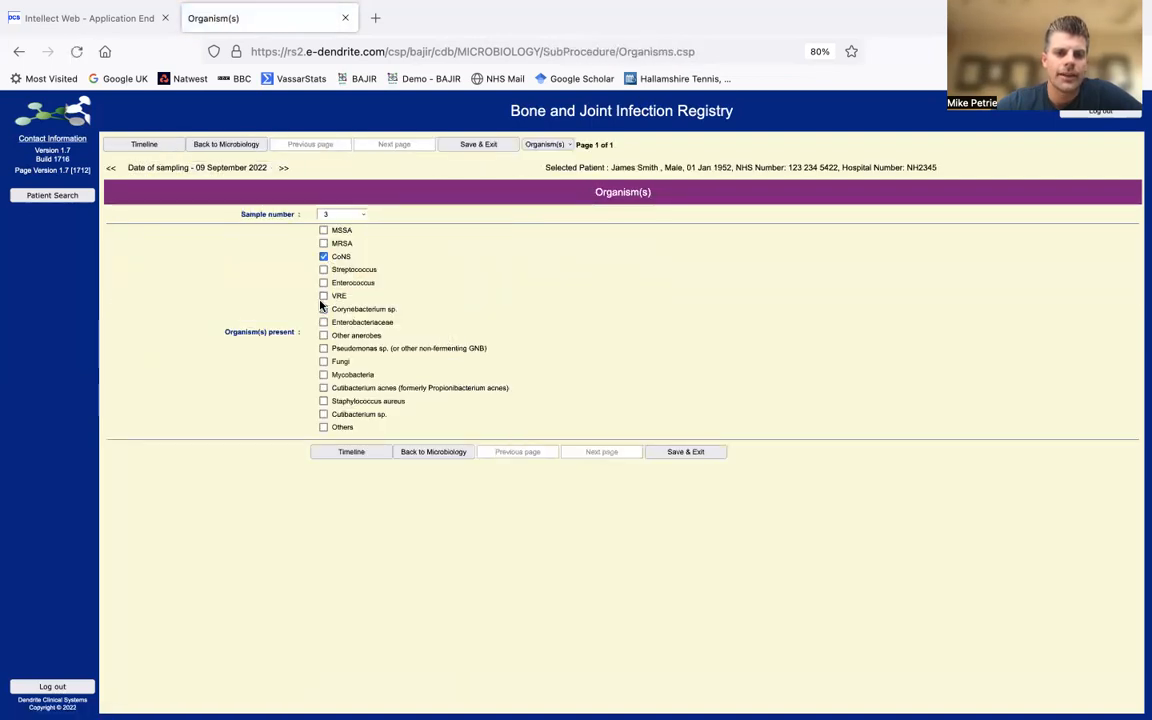
{"action": "left_click", "coordinate": [323, 283]}
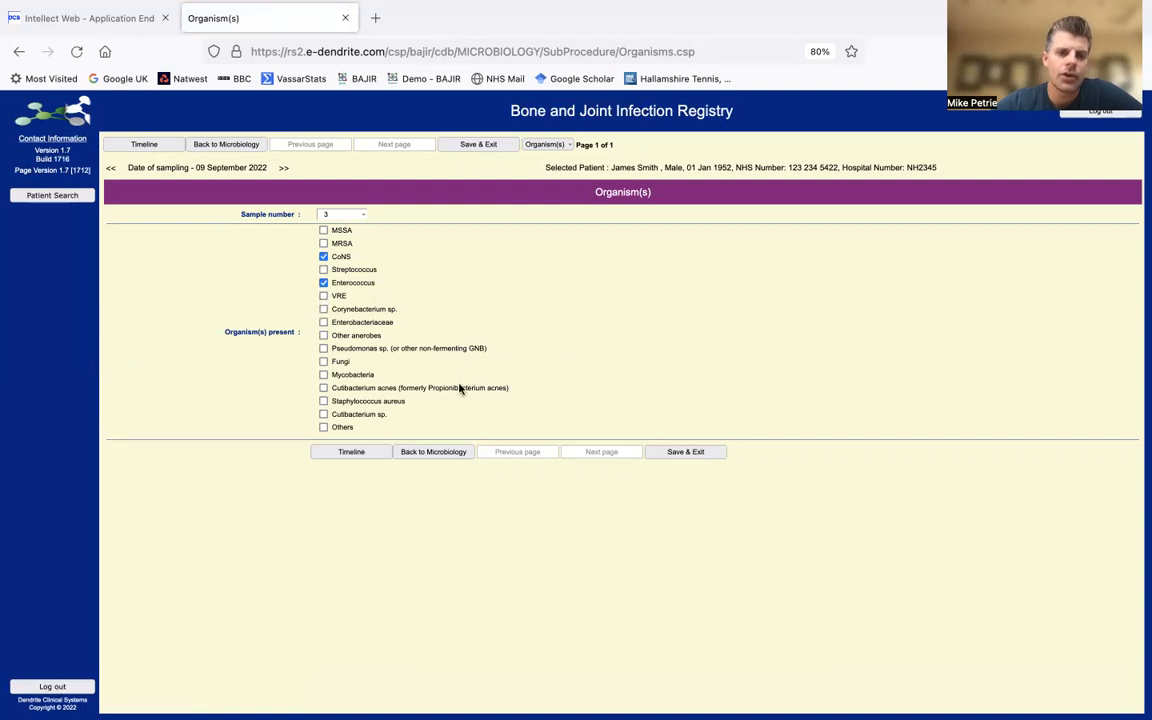
{"action": "left_click", "coordinate": [434, 453]}
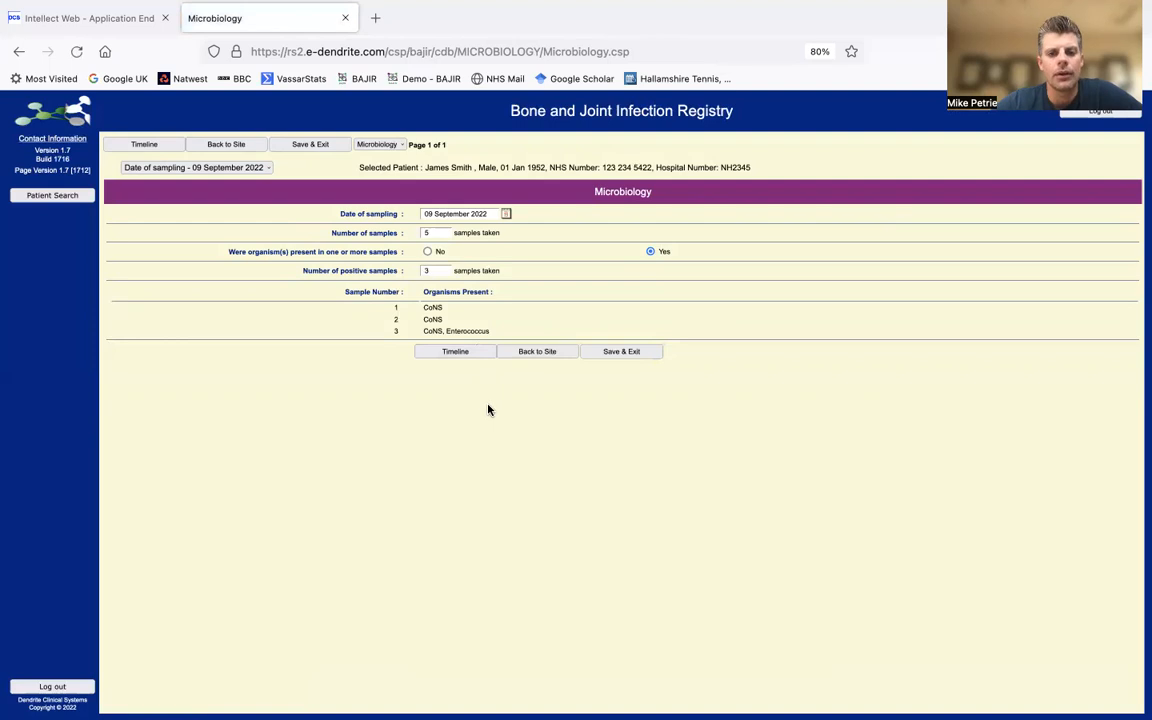
{"action": "left_click", "coordinate": [541, 356]}
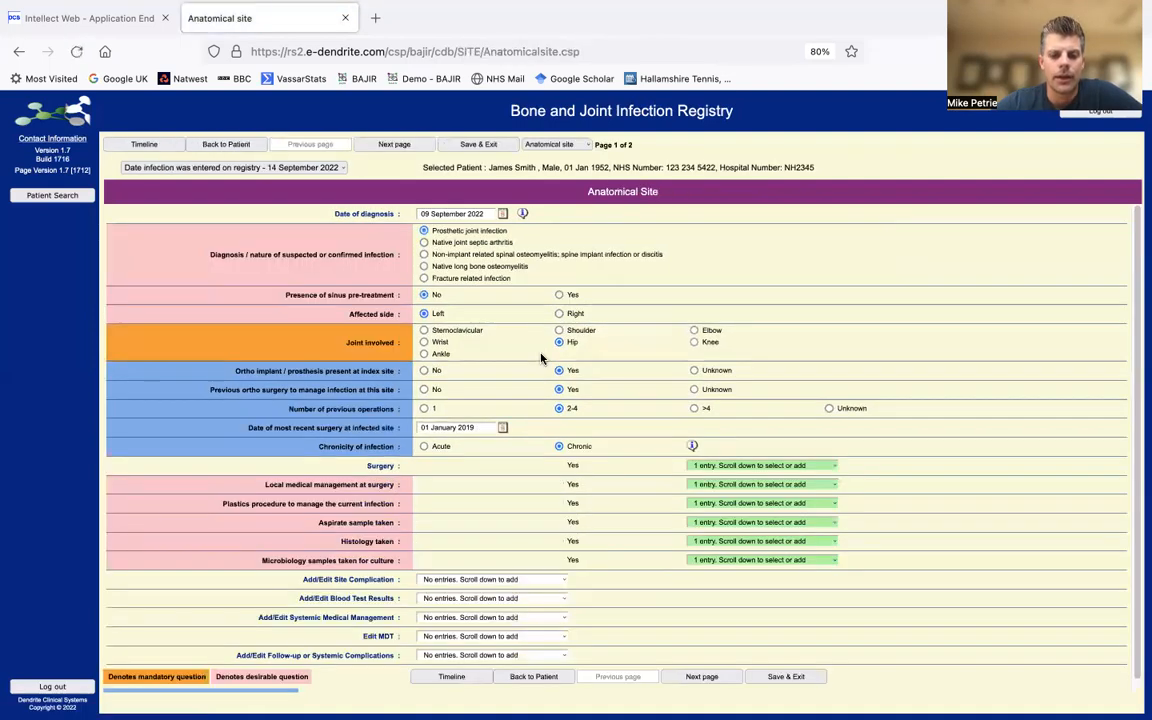
{"action": "scroll", "coordinate": [633, 517], "scroll_direction": "down", "scroll_amount": 1}
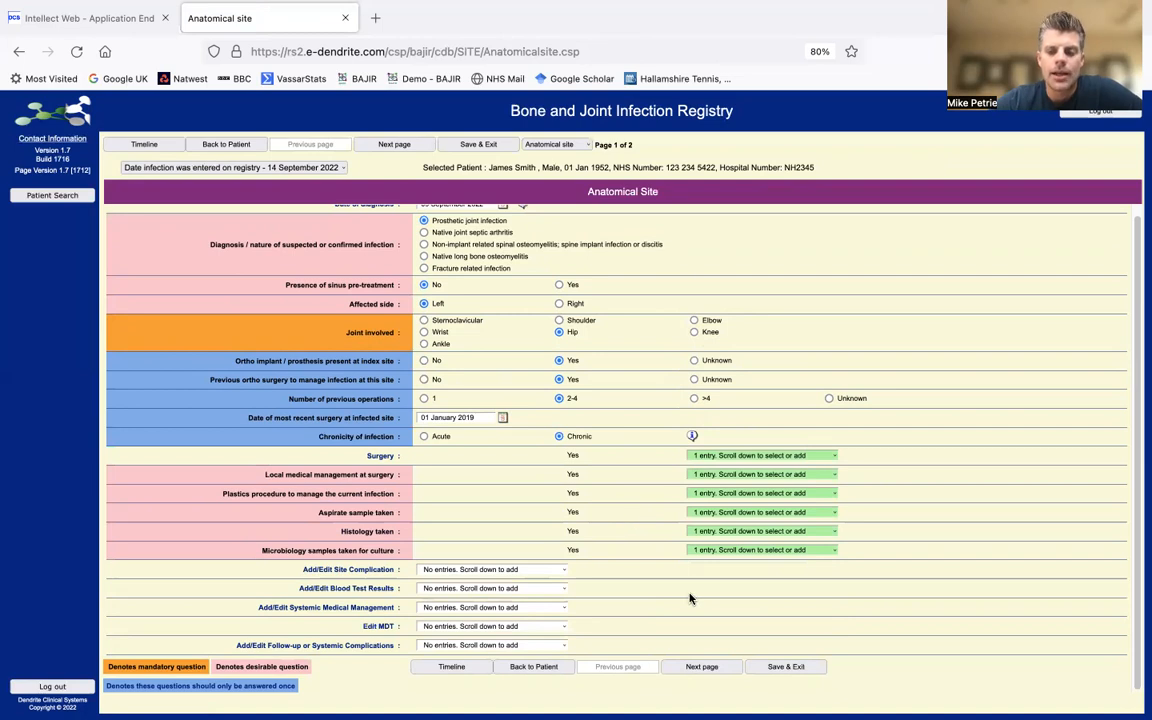
{"action": "mouse_move", "coordinate": [415, 557]}
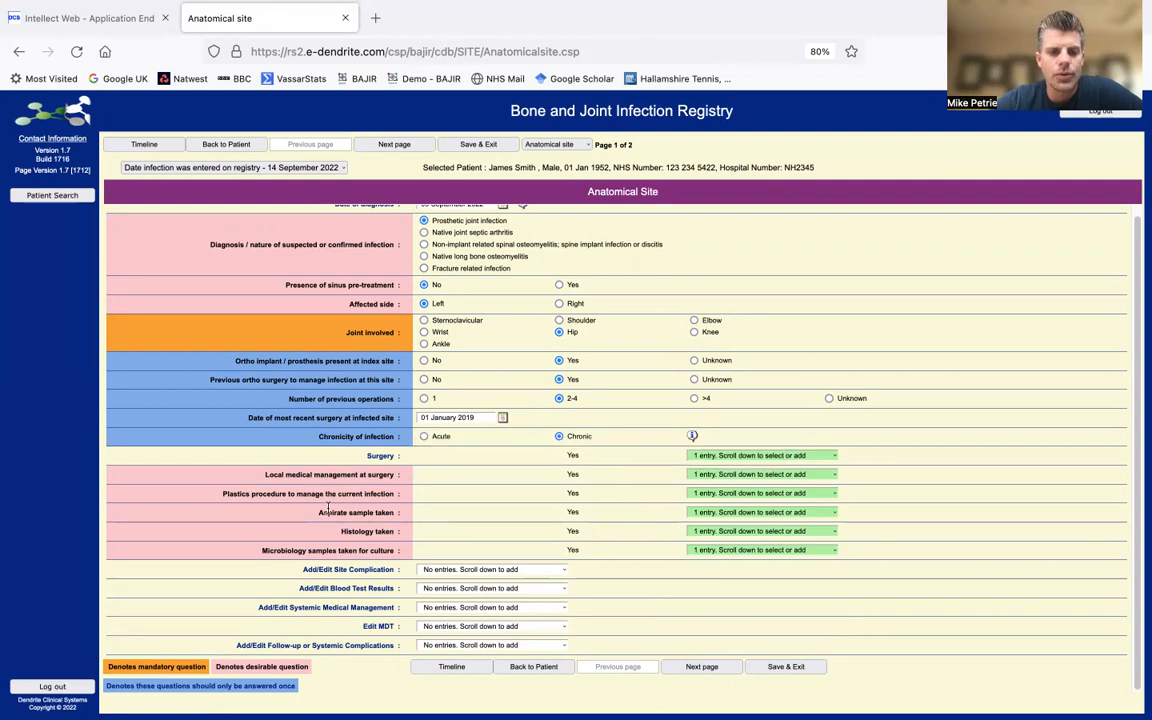
{"action": "mouse_move", "coordinate": [302, 475]}
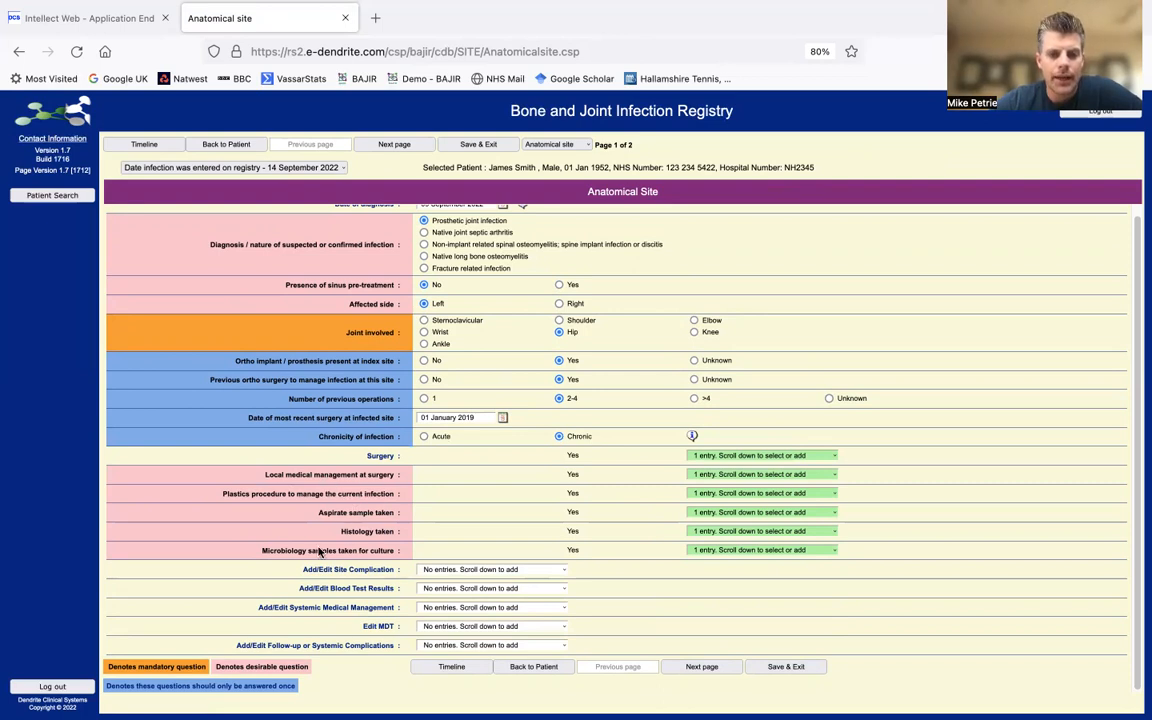
{"action": "mouse_move", "coordinate": [315, 550]}
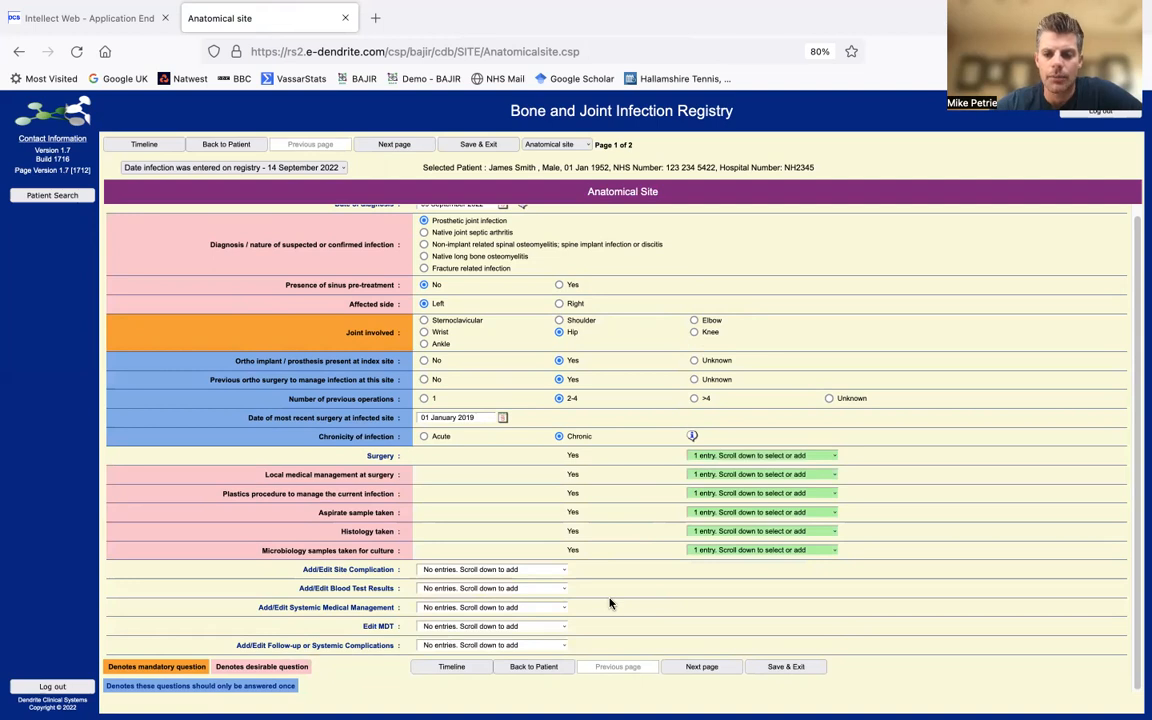
{"action": "scroll", "coordinate": [600, 580], "scroll_direction": "down", "scroll_amount": 1}
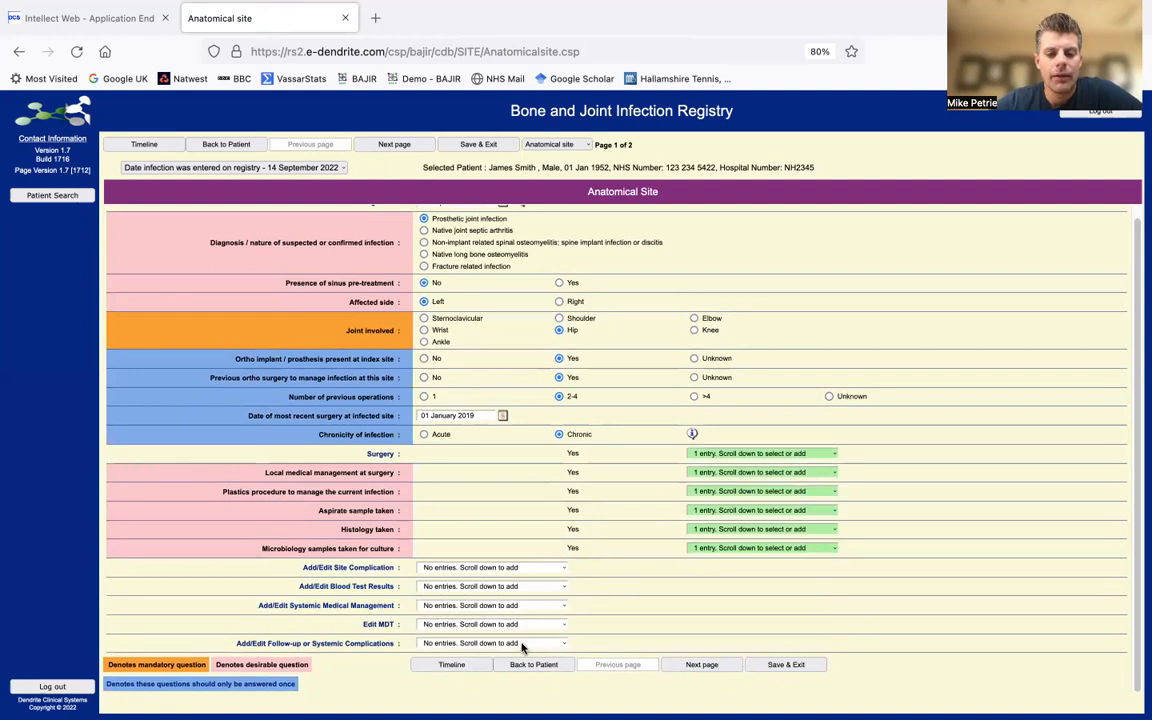
- Create a new site complication entry dated 12/09/2022
{"action": "left_click", "coordinate": [549, 568]}
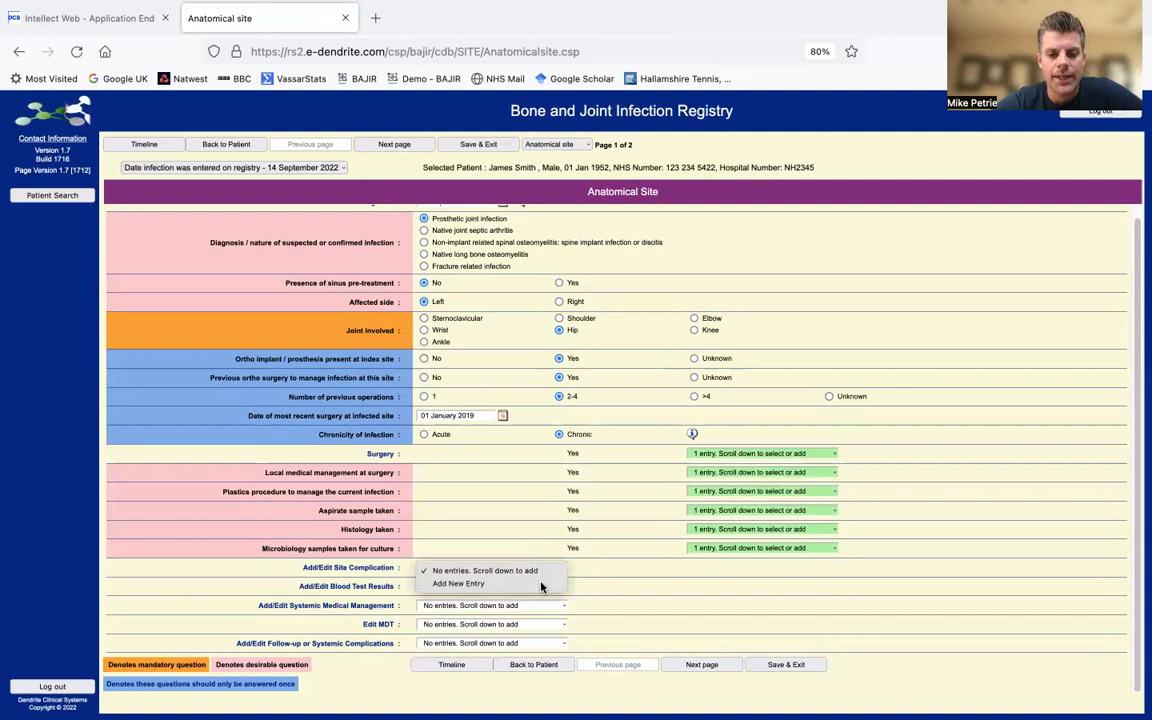
{"action": "left_click", "coordinate": [545, 582]}
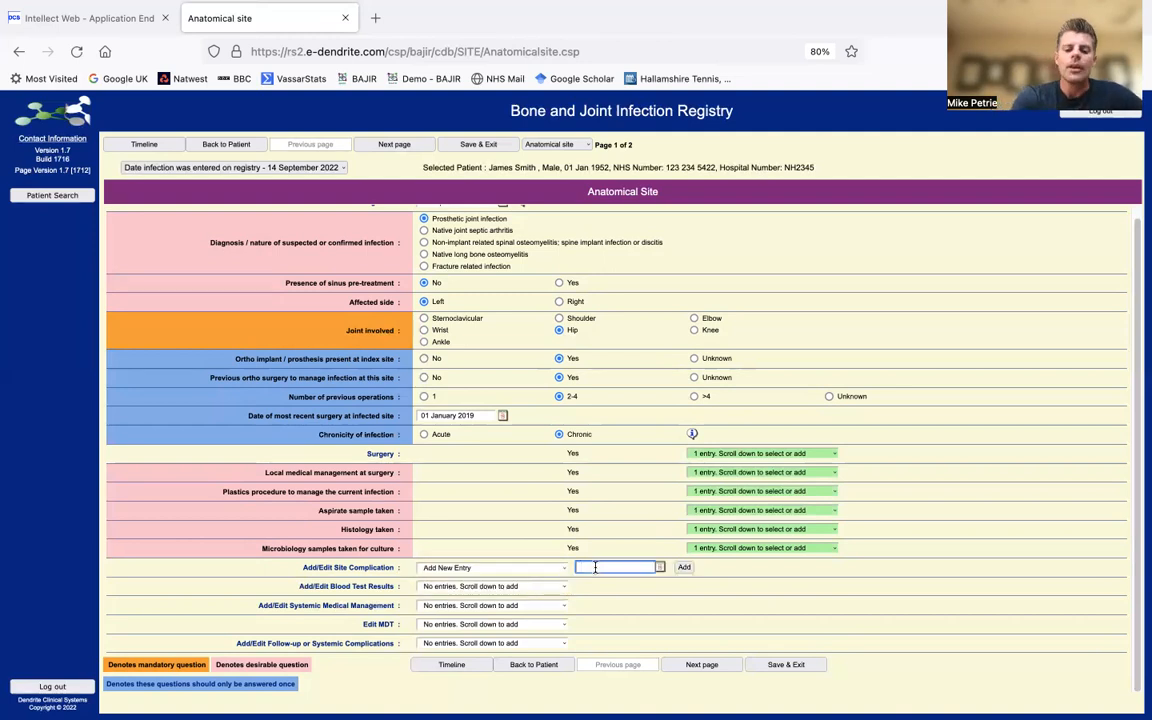
{"action": "type", "text": "12/09/"}
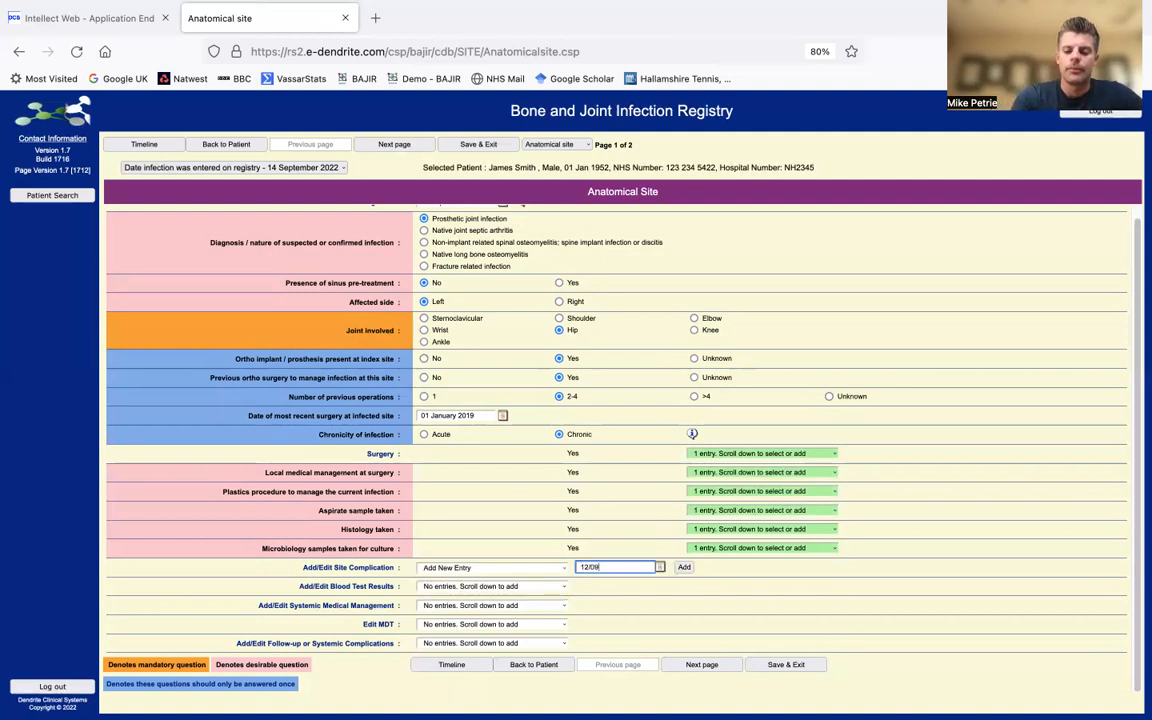
{"action": "type", "text": "2022"}
{"action": "left_click", "coordinate": [684, 567]}
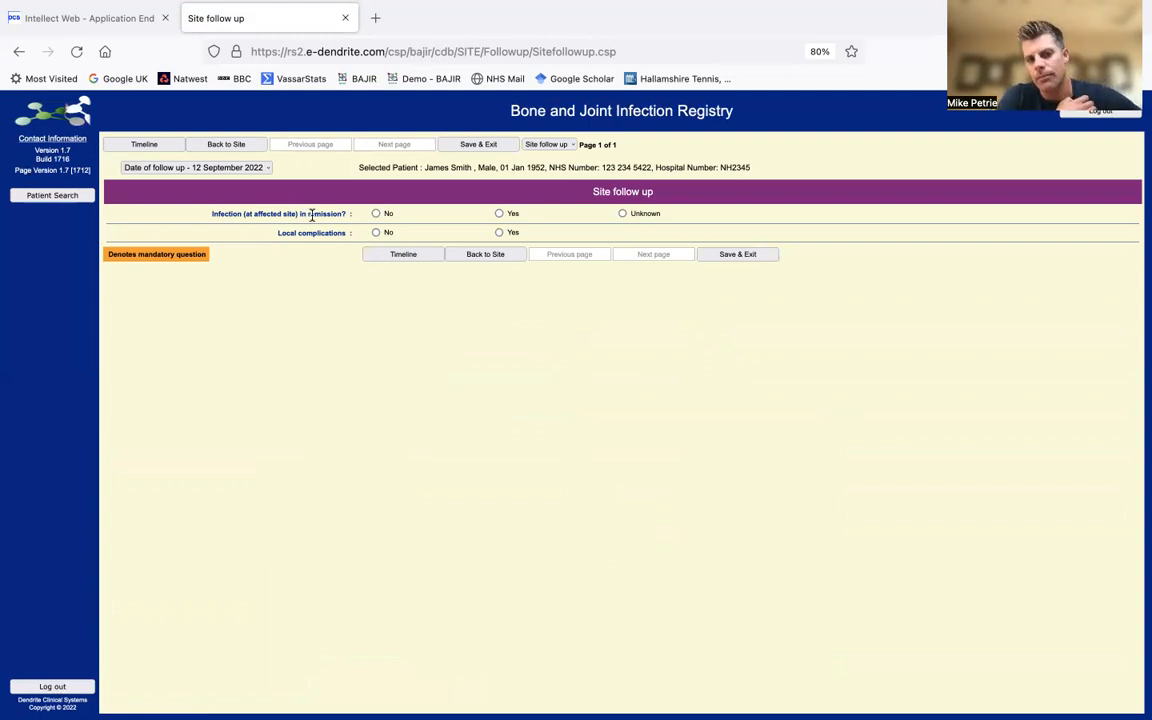
- Answer Yes to remission and local complications, tick Wound haematoma, and return to the site
{"action": "left_click", "coordinate": [499, 214]}
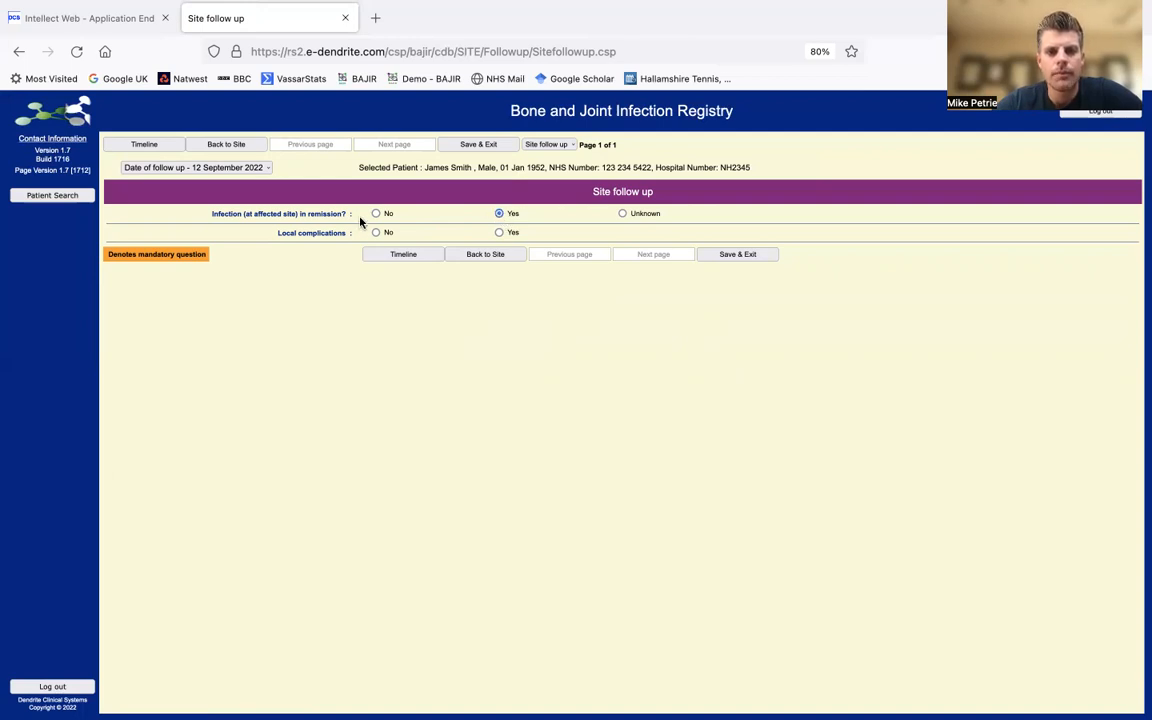
{"action": "left_click", "coordinate": [499, 234]}
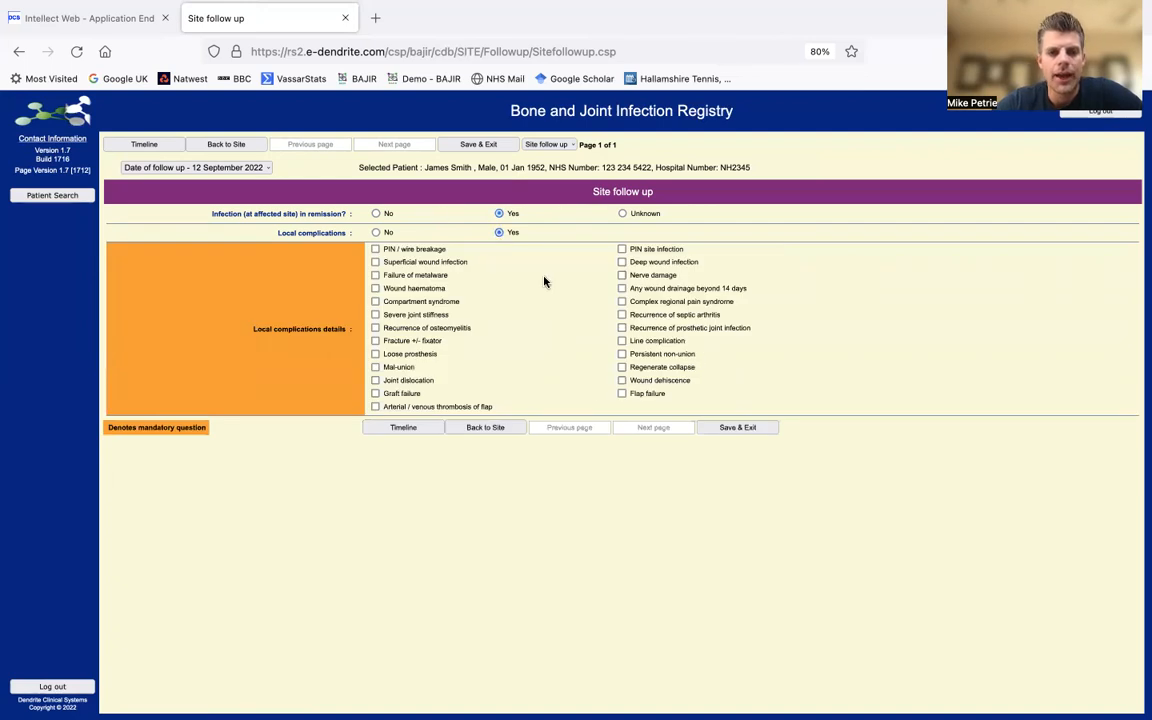
{"action": "left_click", "coordinate": [376, 289]}
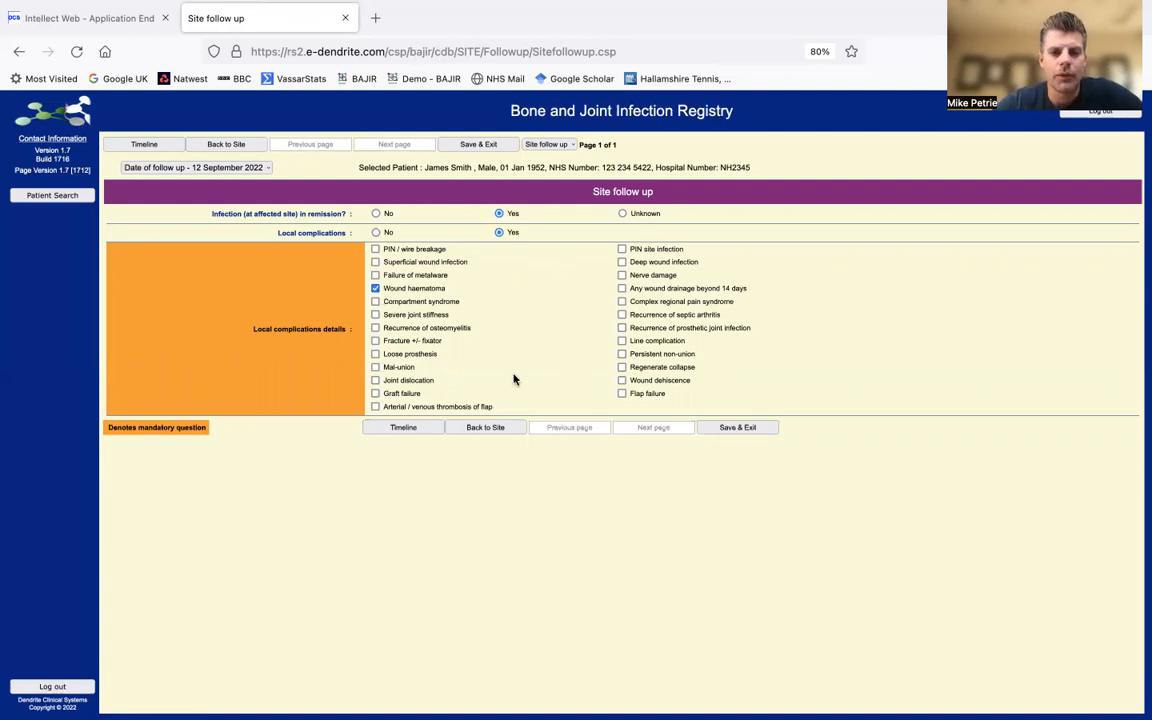
{"action": "left_click", "coordinate": [505, 430]}
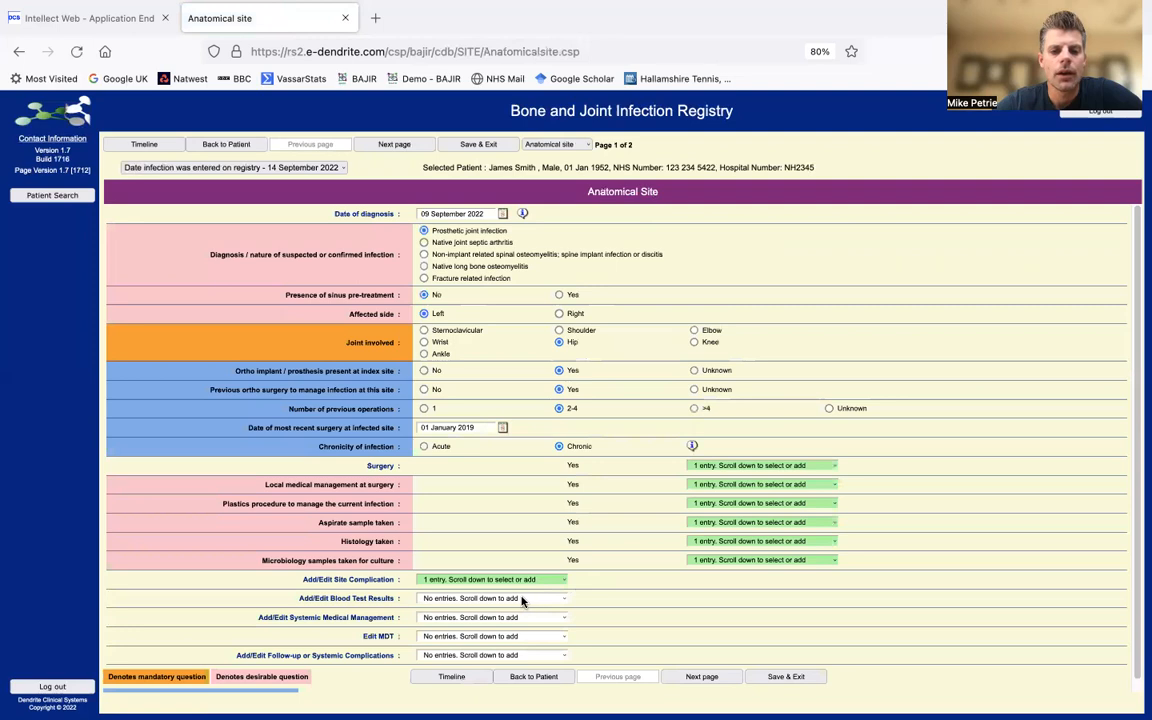
- Create an empty 14 September 2022 blood test results entry and go back to the site
{"action": "left_click", "coordinate": [535, 598]}
{"action": "left_click", "coordinate": [527, 615]}
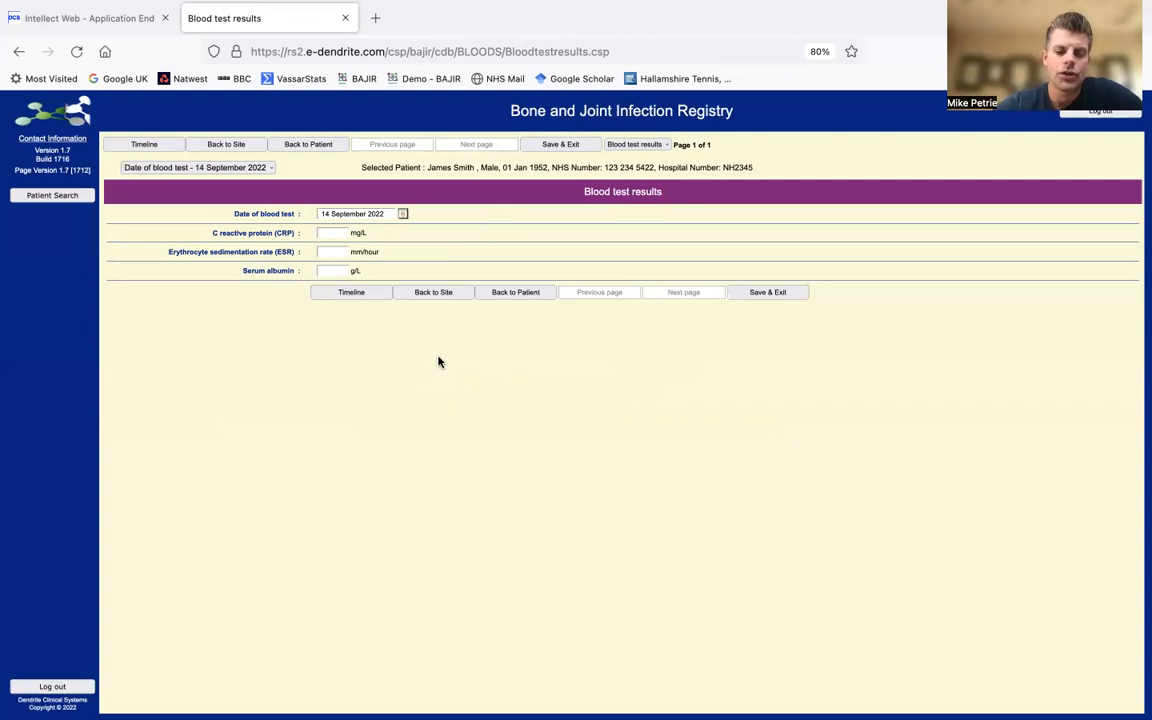
{"action": "left_click", "coordinate": [434, 293]}
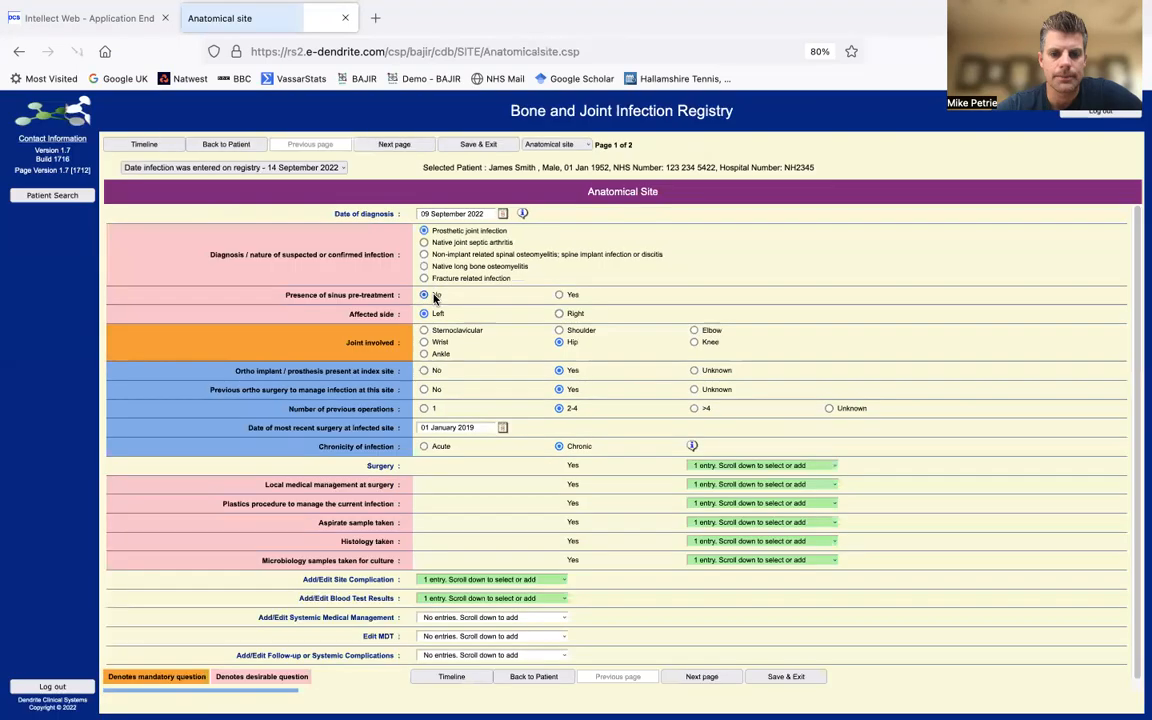
- Add an IV systemic antibiotic entry with Teicoplanin and Piperacillin-tazobactam for 2 weeks
{"action": "left_click", "coordinate": [513, 620]}
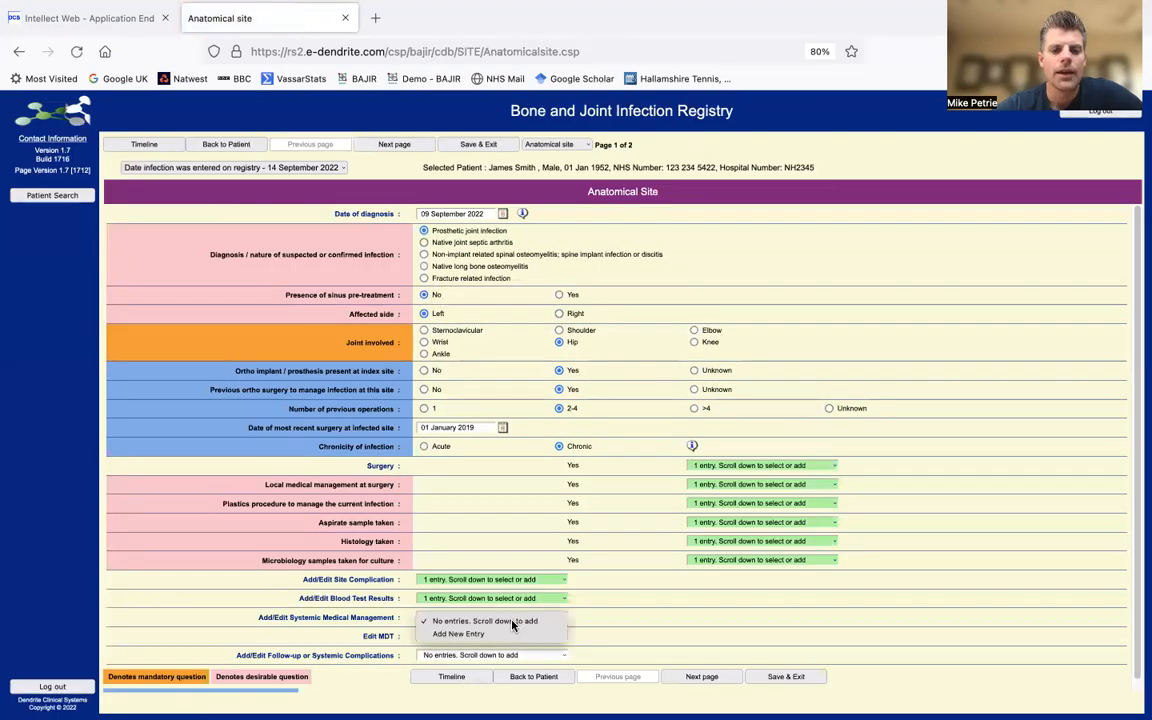
{"action": "left_click", "coordinate": [510, 634]}
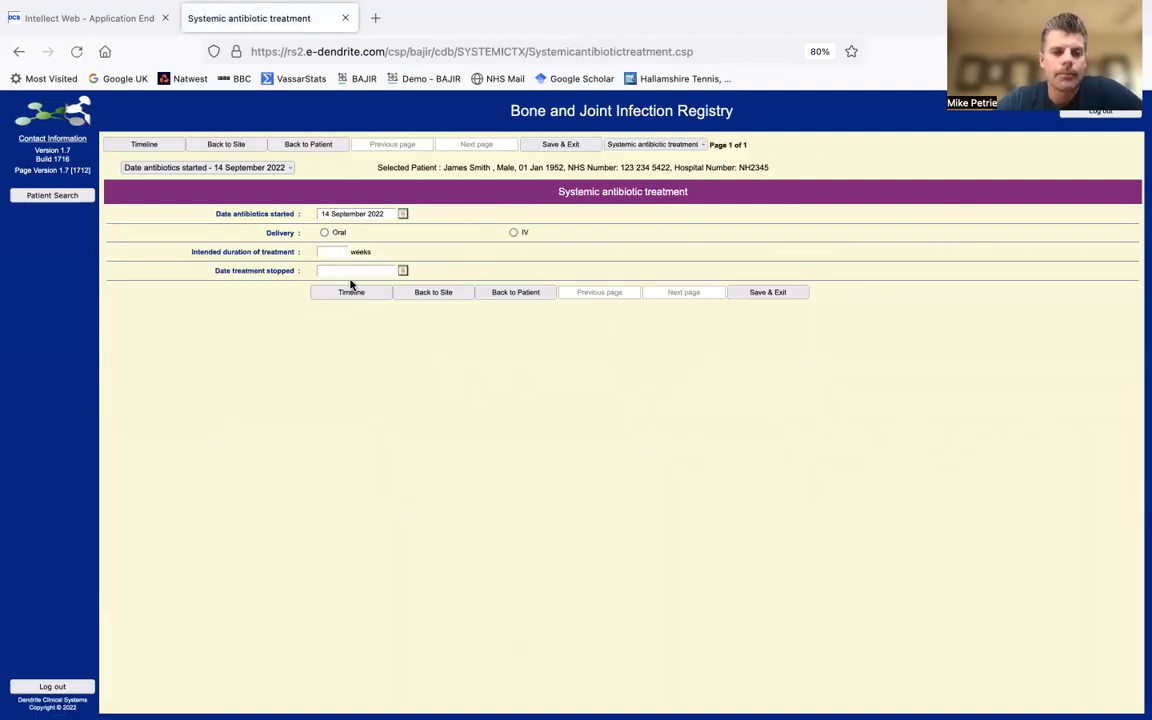
{"action": "left_click", "coordinate": [514, 233]}
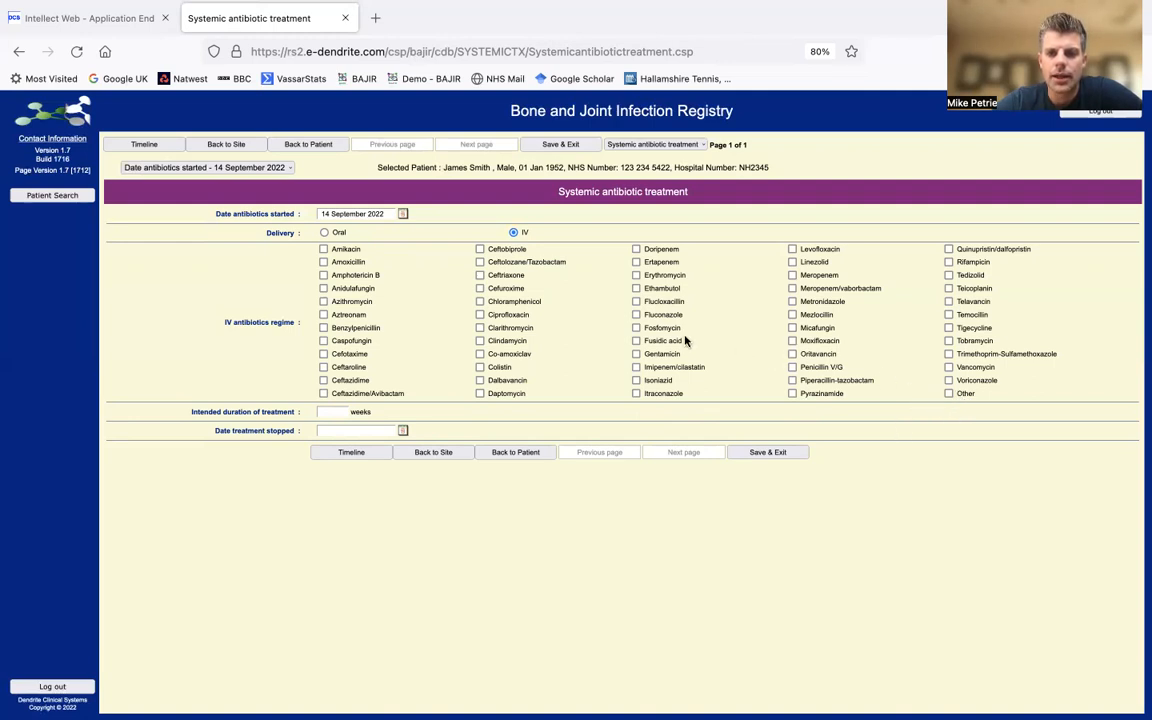
{"action": "left_click", "coordinate": [948, 289]}
{"action": "left_click", "coordinate": [949, 289]}
{"action": "left_click", "coordinate": [792, 381]}
{"action": "left_click", "coordinate": [333, 412]}
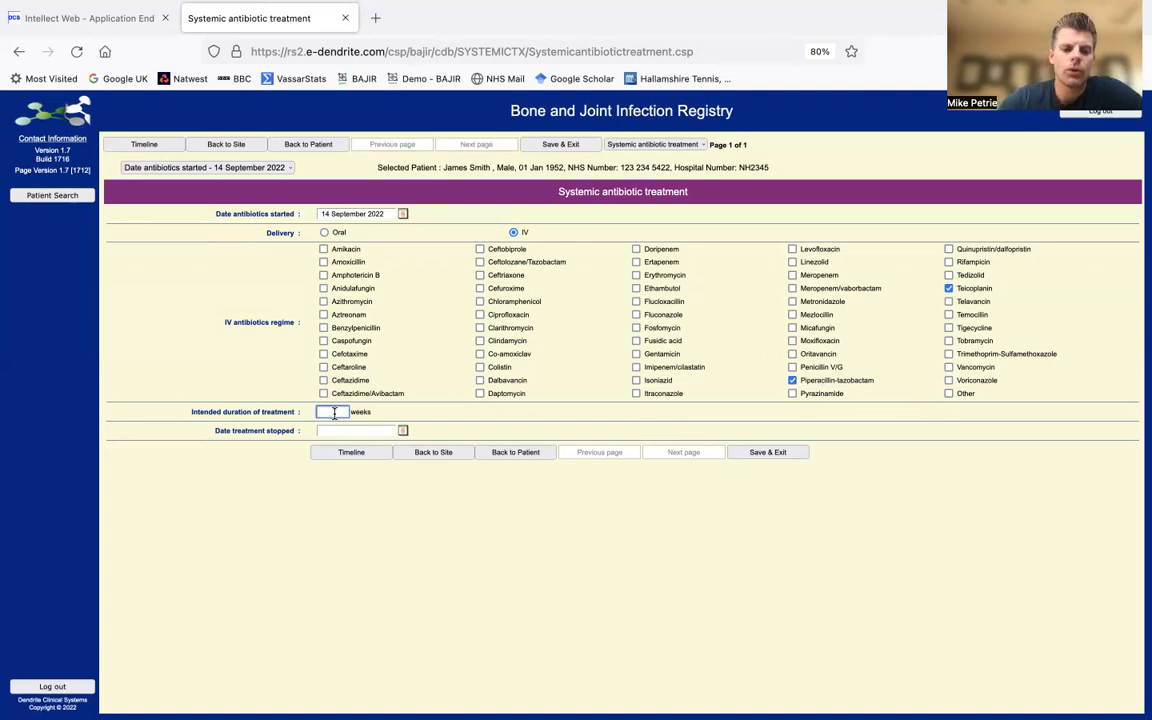
{"action": "type", "text": "2"}
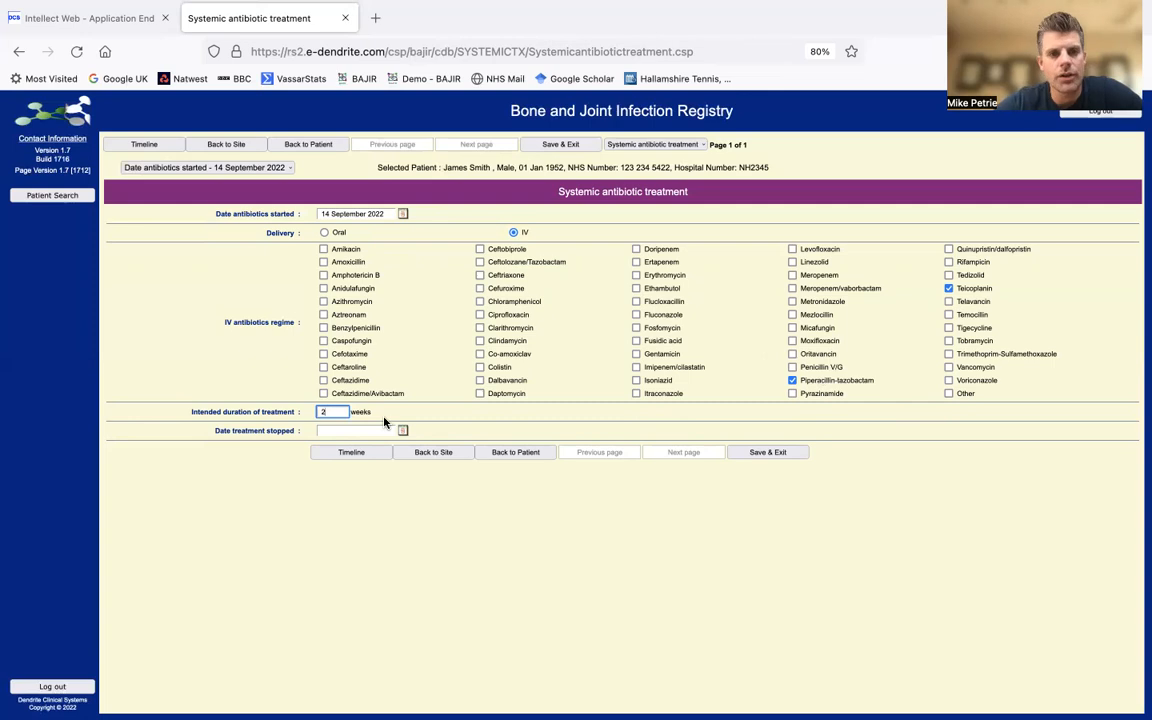
{"action": "left_click", "coordinate": [463, 455]}
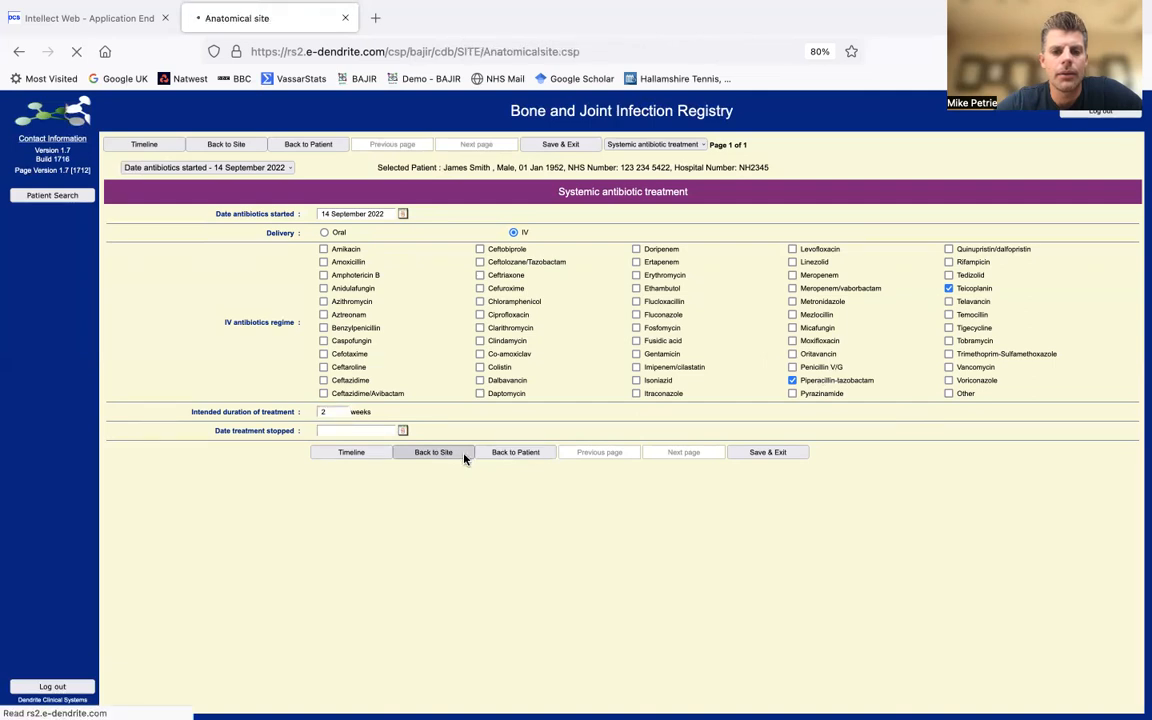
{"action": "scroll", "coordinate": [560, 580], "scroll_direction": "down", "scroll_amount": 1}
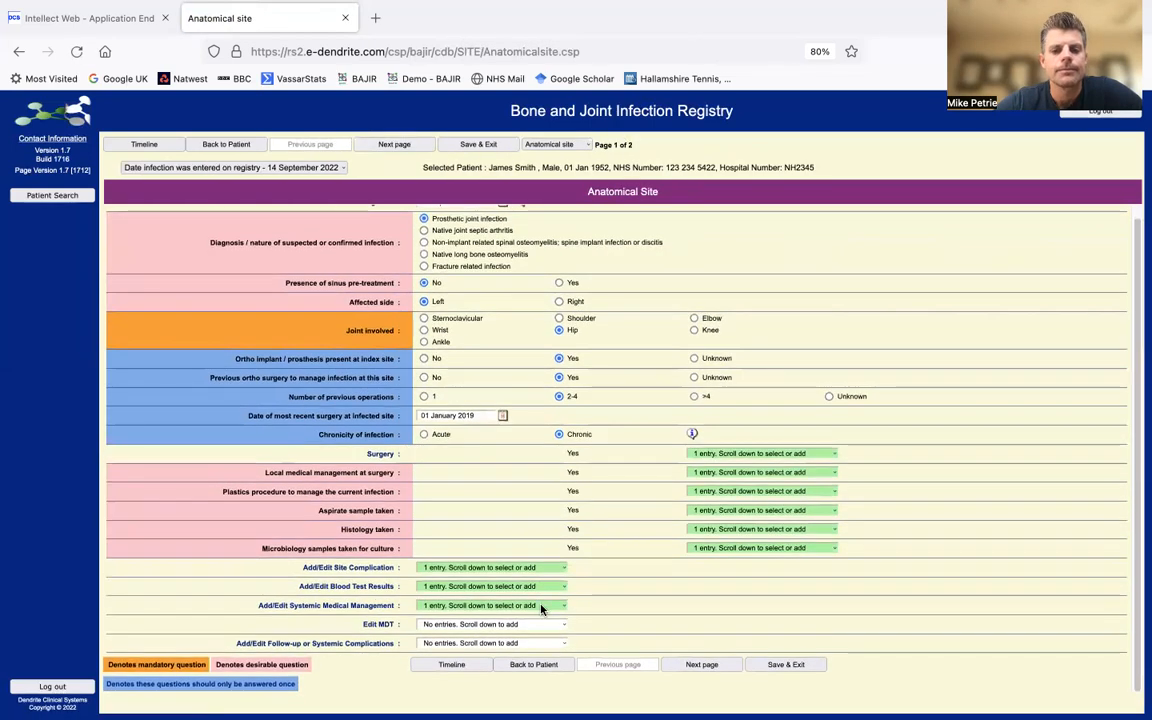
- Add a second systemic management entry: oral Doxycycline for an intended 4 weeks
{"action": "left_click", "coordinate": [540, 607]}
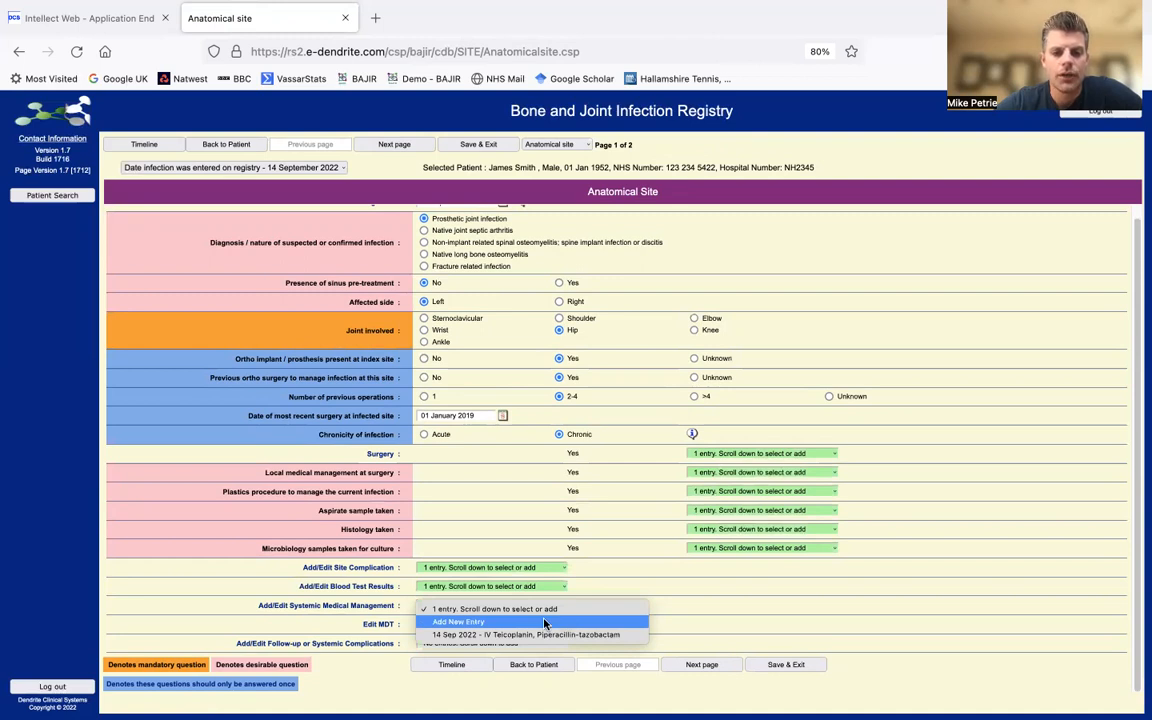
{"action": "left_click", "coordinate": [545, 623]}
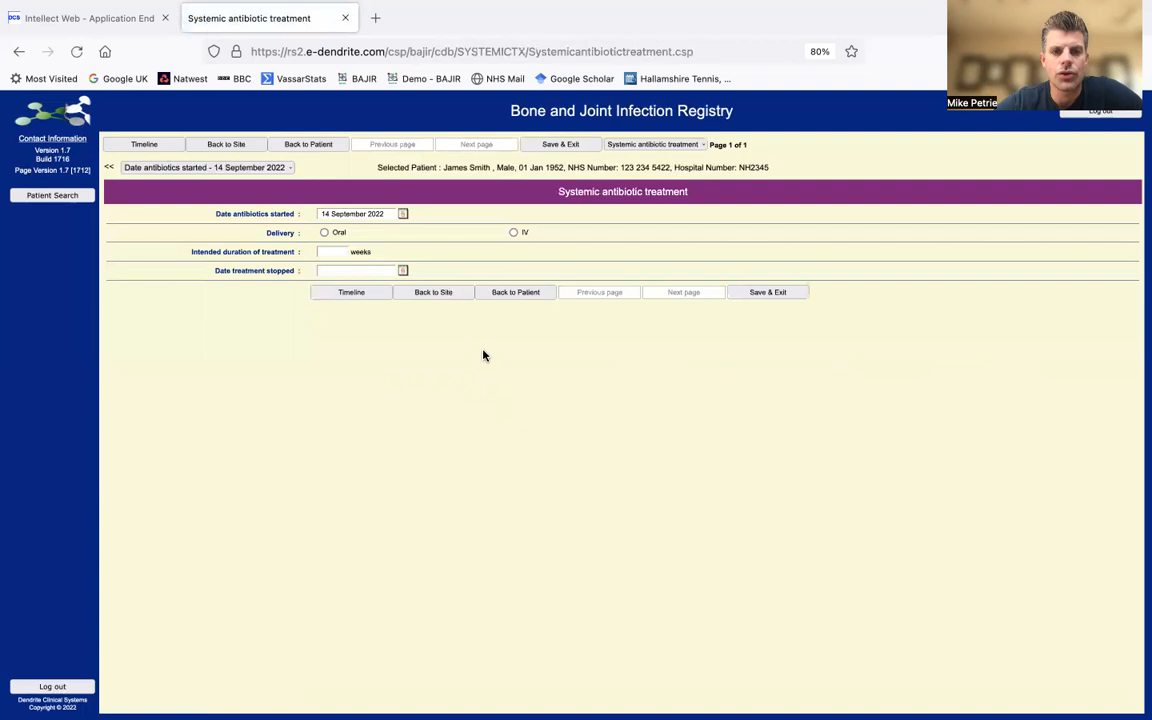
{"action": "left_click", "coordinate": [324, 233]}
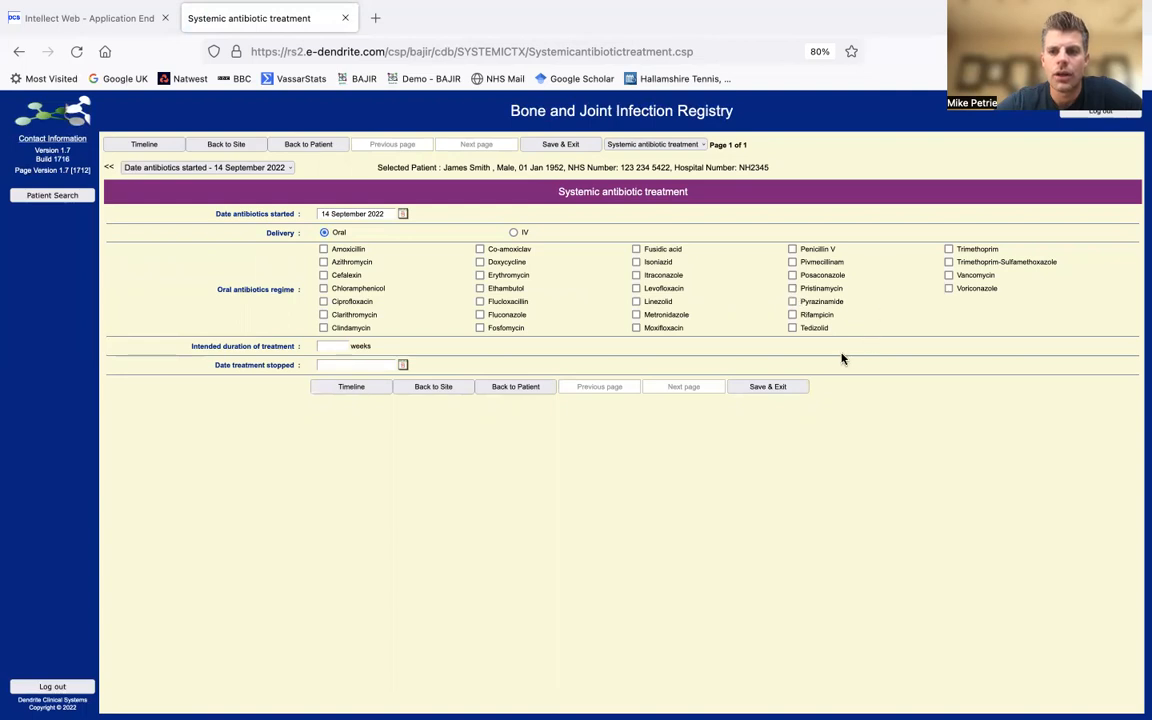
{"action": "left_click", "coordinate": [480, 262]}
{"action": "left_click", "coordinate": [337, 345]}
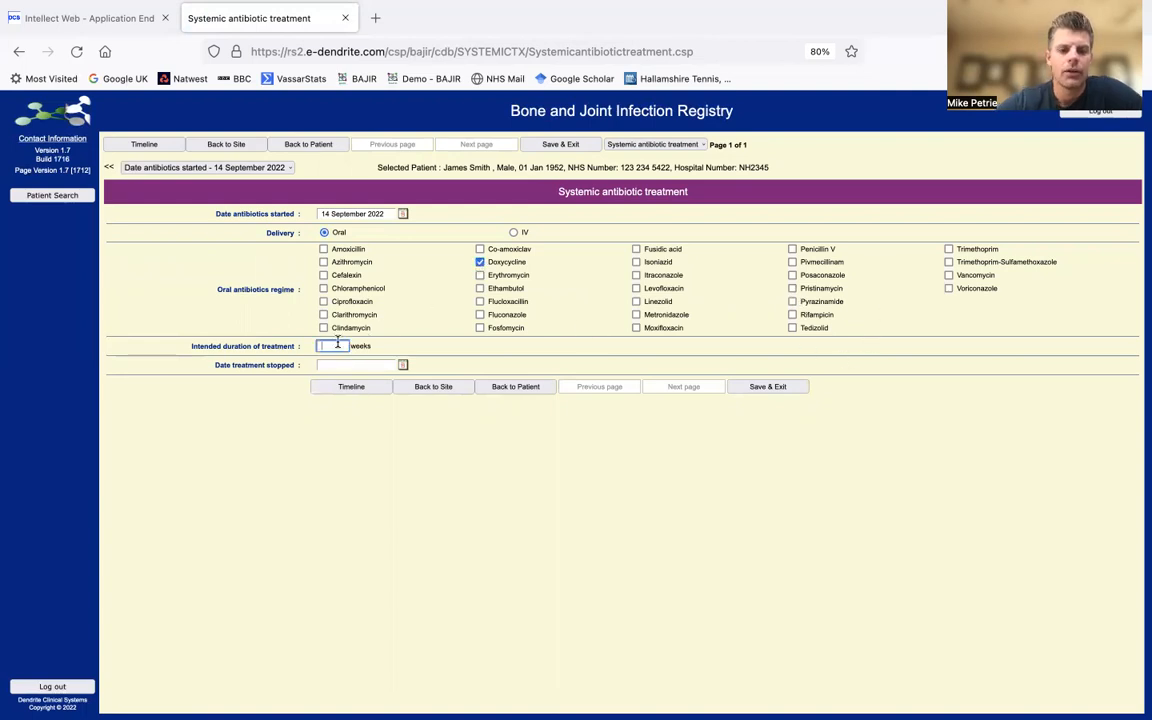
{"action": "type", "text": "4"}
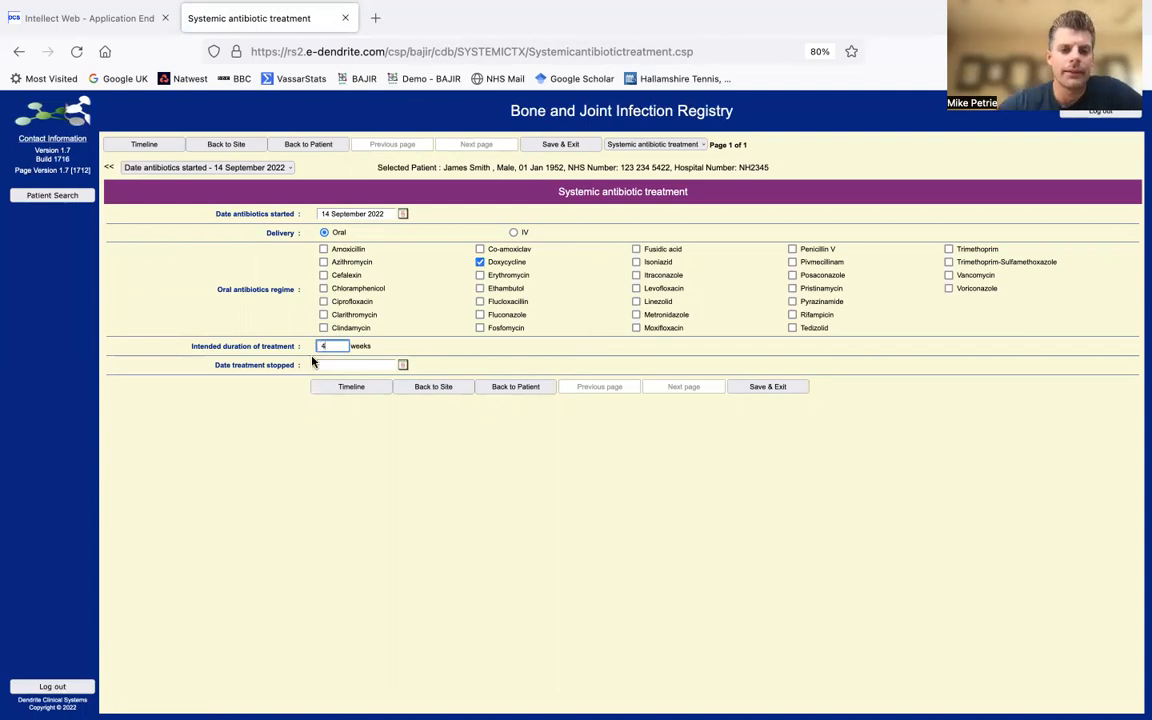
{"action": "left_click", "coordinate": [444, 388]}
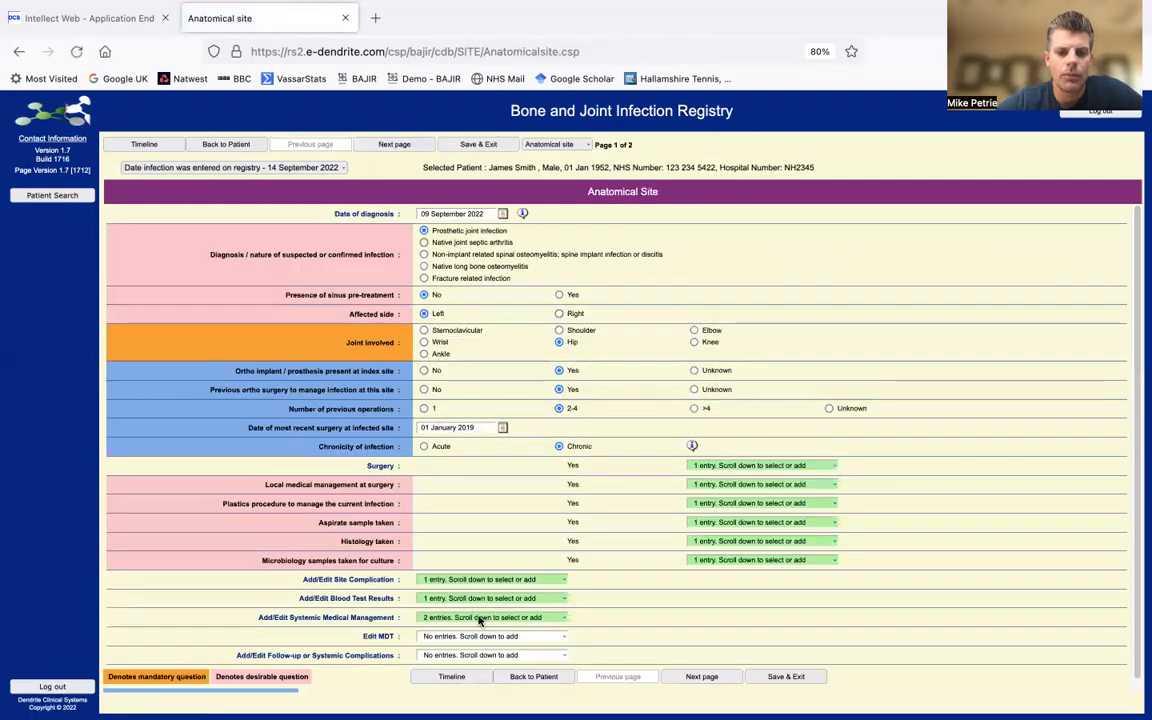
- Set the IV Teicoplanin entry's treatment stopped date to 14 September 2022
{"action": "left_click", "coordinate": [480, 621]}
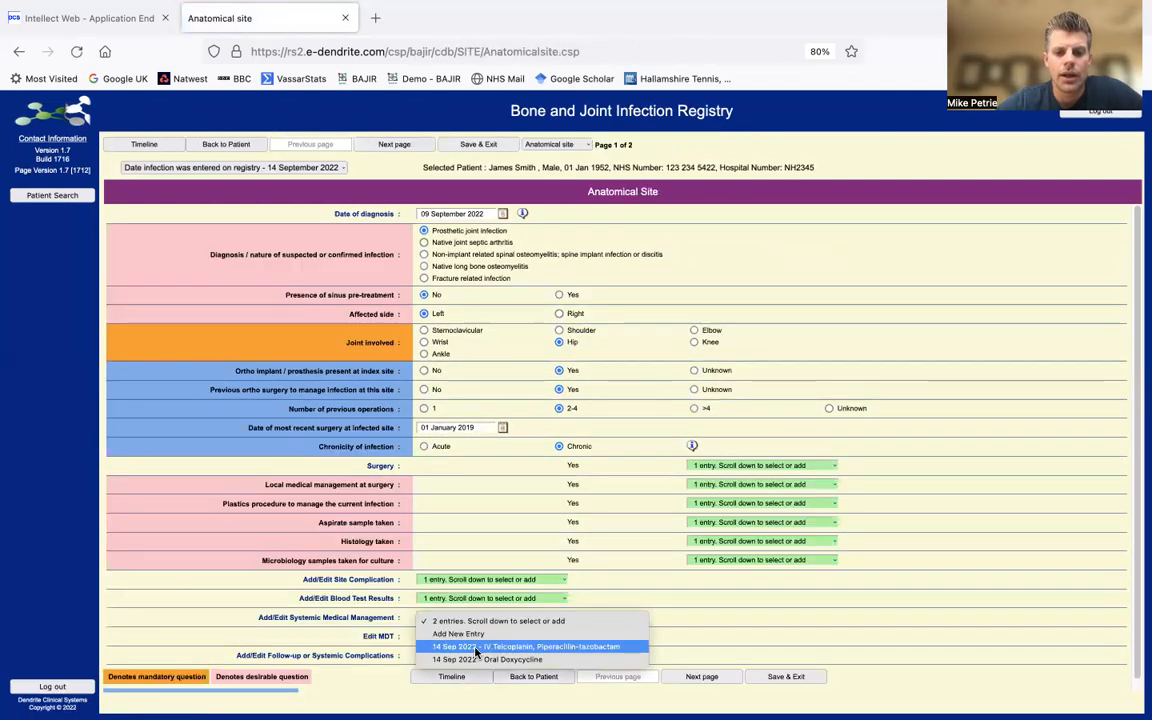
{"action": "left_click", "coordinate": [479, 647]}
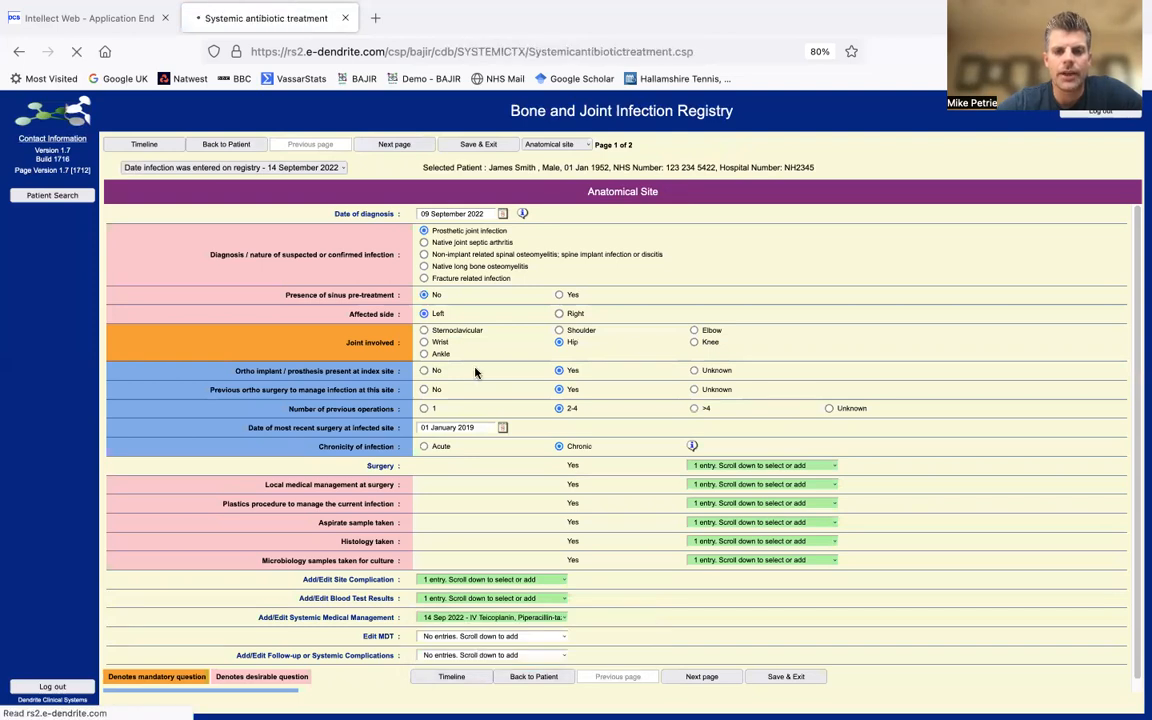
{"action": "left_click", "coordinate": [402, 430]}
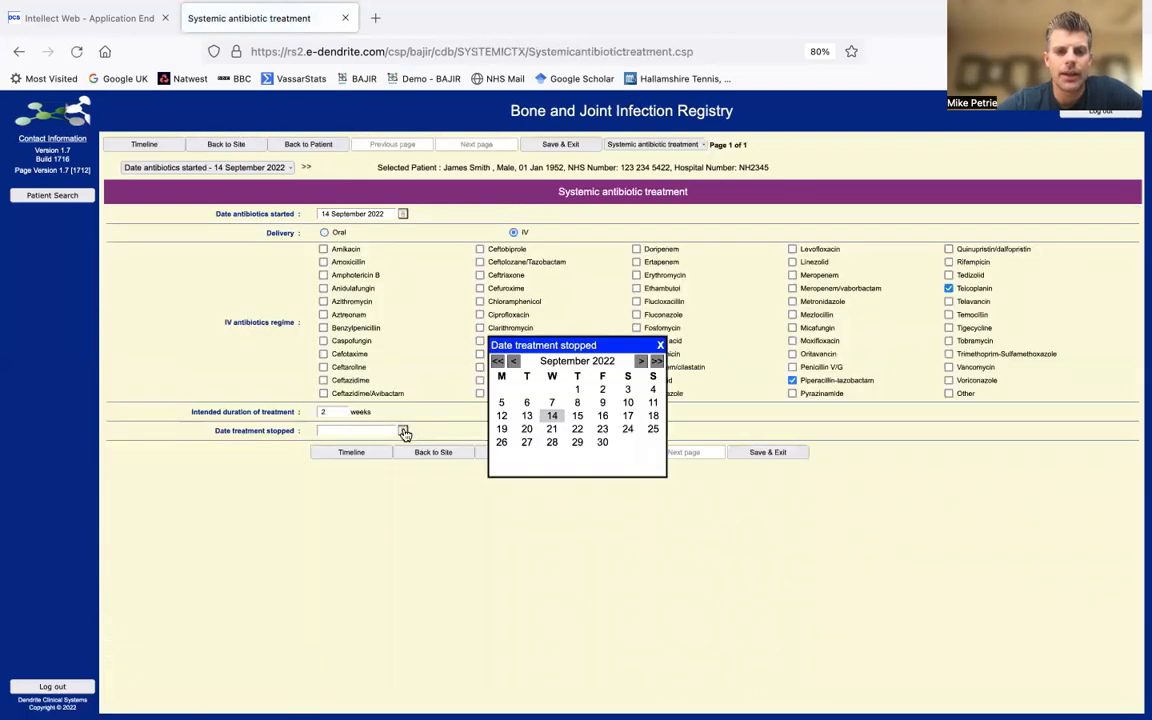
{"action": "left_click", "coordinate": [551, 415]}
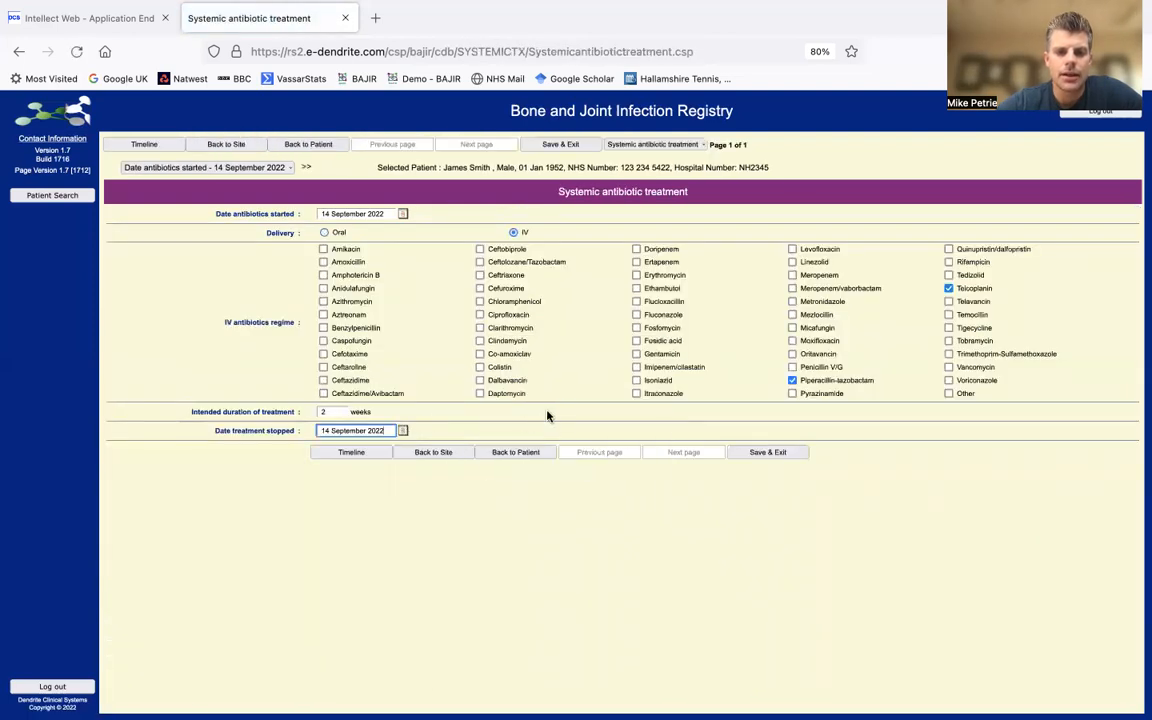
{"action": "left_click", "coordinate": [440, 452]}
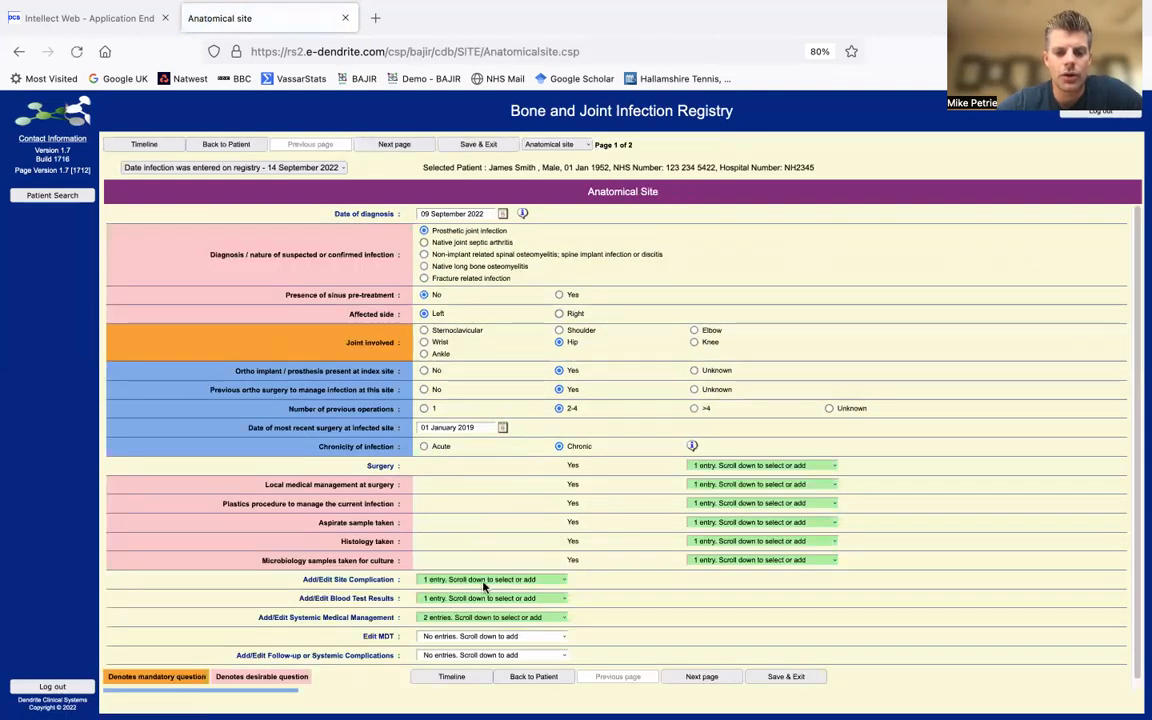
- Add a new follow-up entry with the date 09/09/2022
{"action": "left_click", "coordinate": [471, 656]}
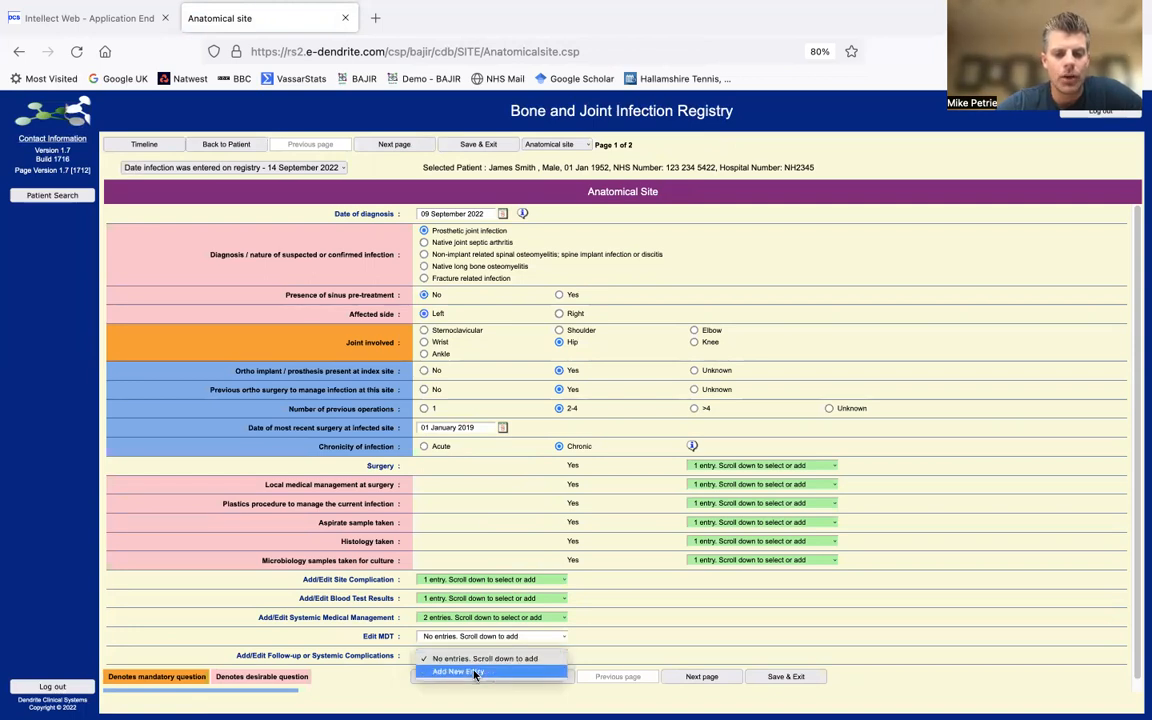
{"action": "left_click", "coordinate": [476, 672]}
{"action": "left_click", "coordinate": [595, 654]}
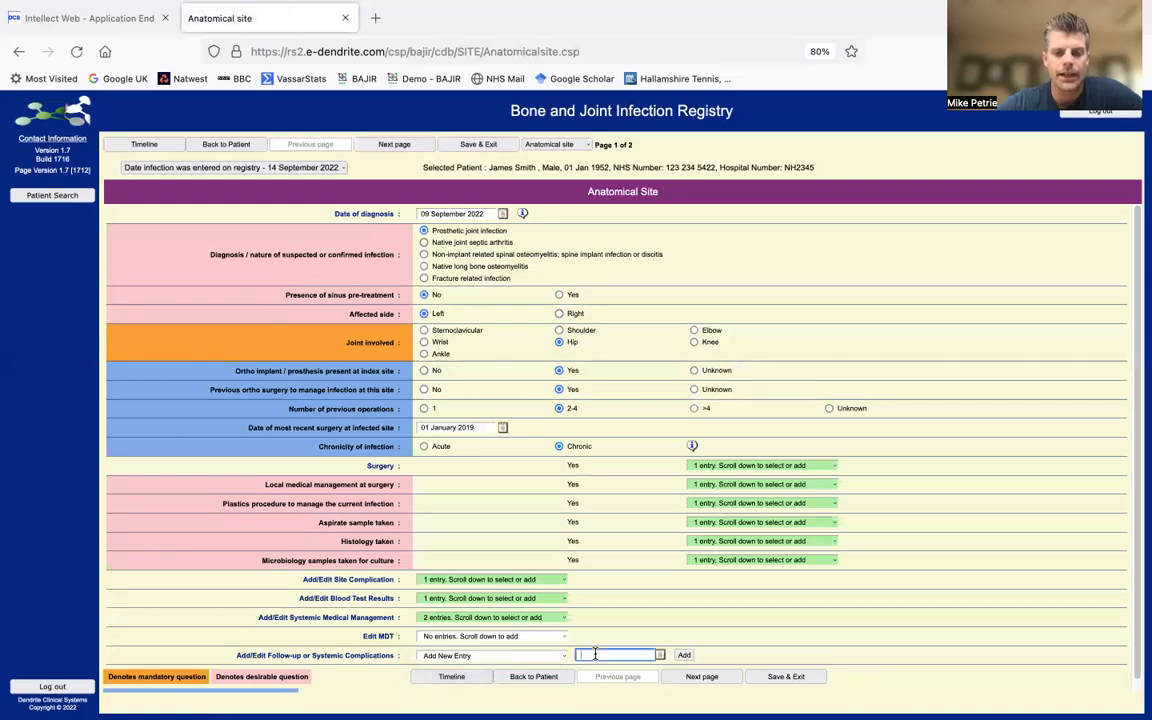
{"action": "type", "text": "09/09/2022"}
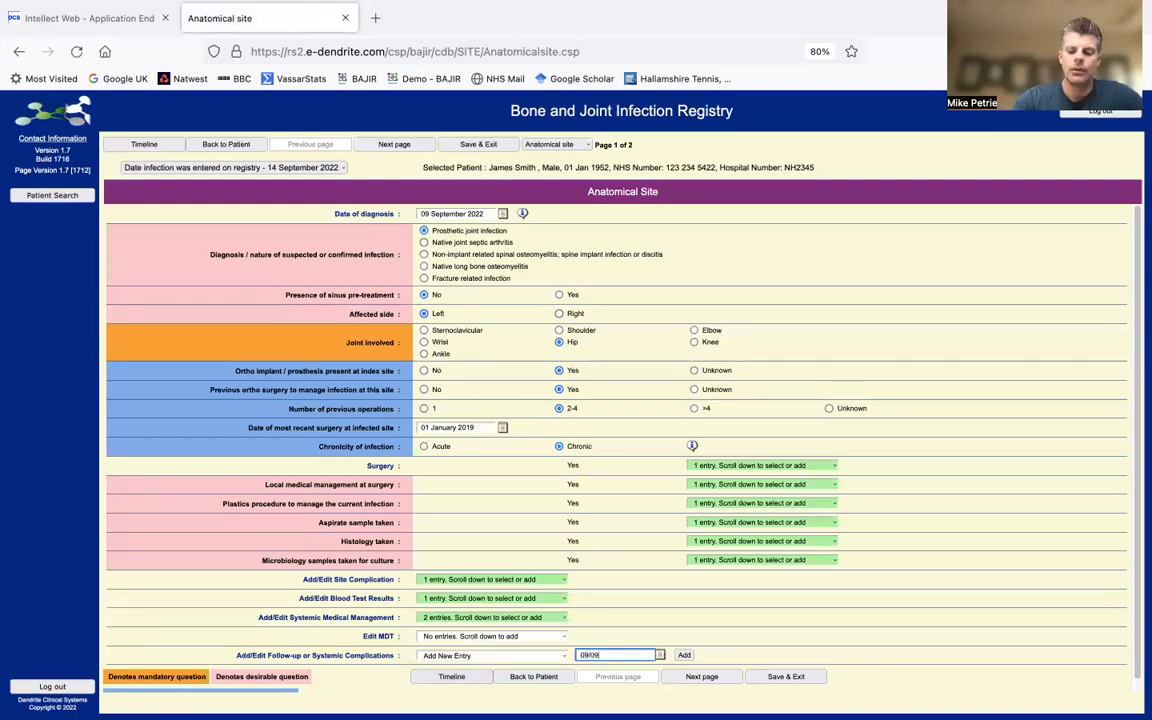
{"action": "left_click", "coordinate": [681, 655]}
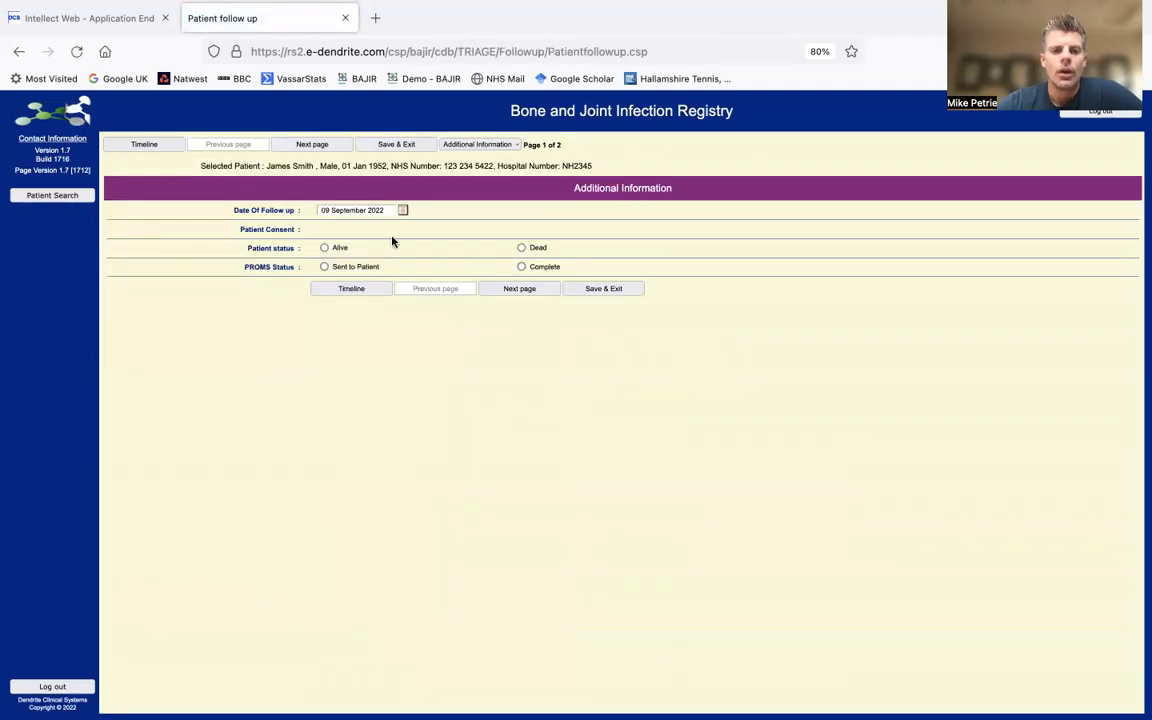
- Set patient status to Alive and systemic complications recorded to Yes, then Save & Exit
{"action": "left_click", "coordinate": [324, 249]}
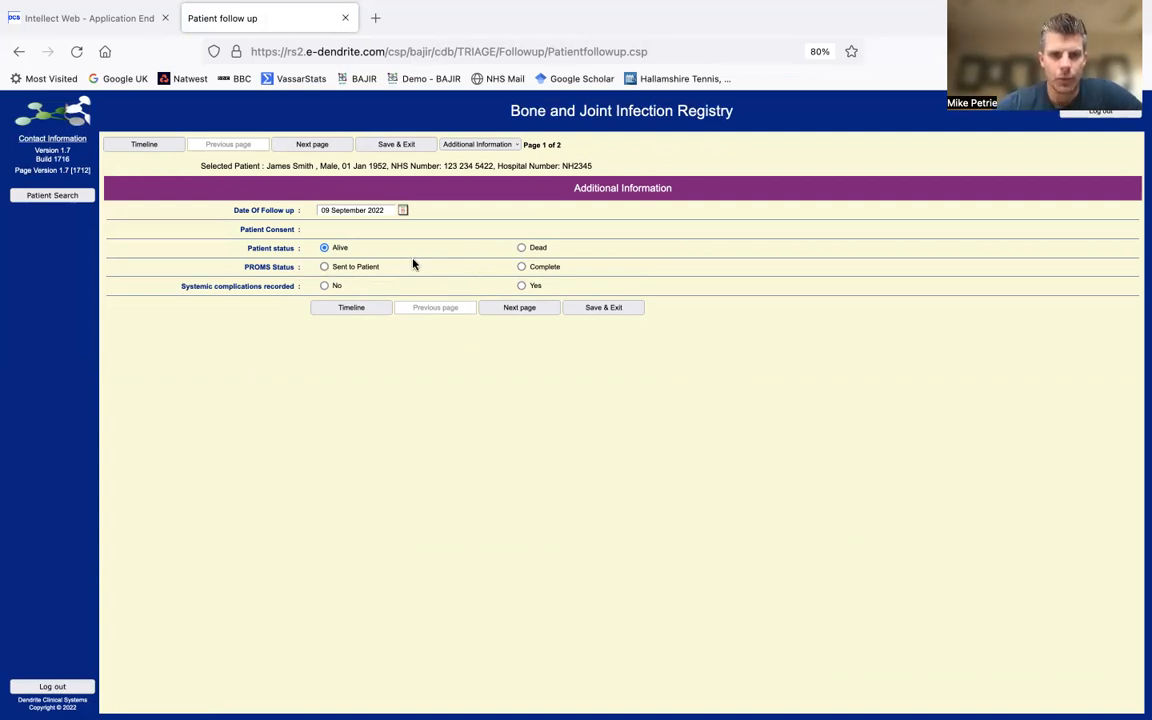
{"action": "left_click", "coordinate": [521, 286]}
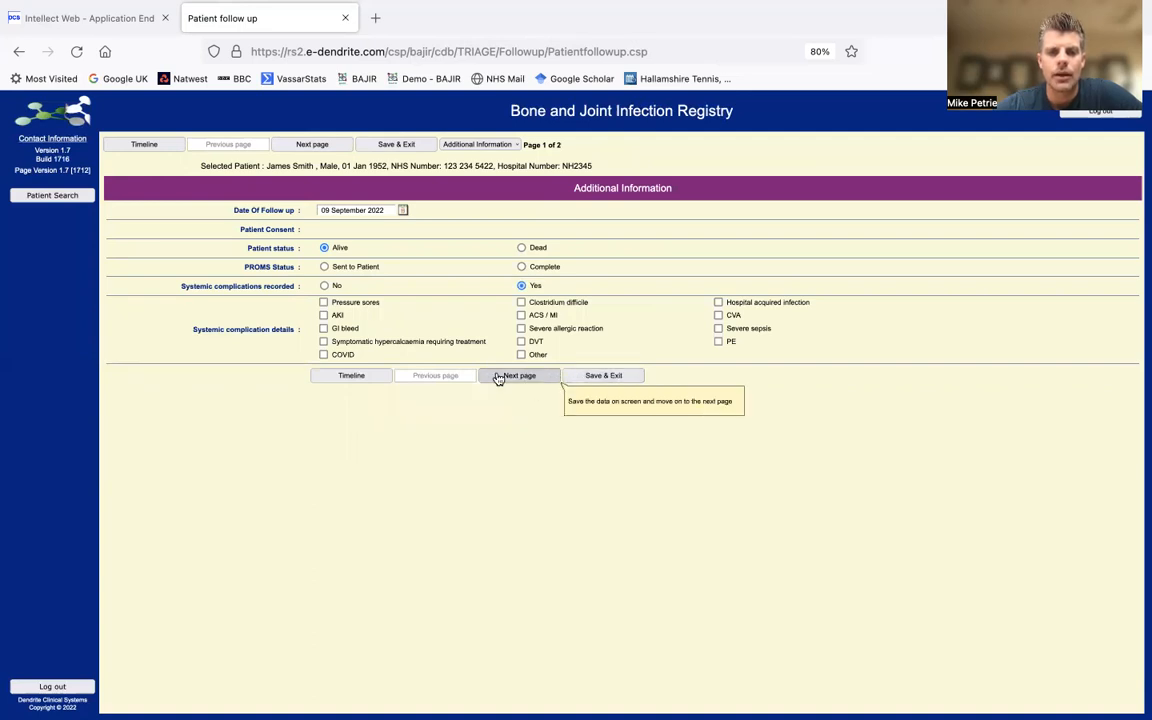
{"action": "left_click", "coordinate": [618, 382]}
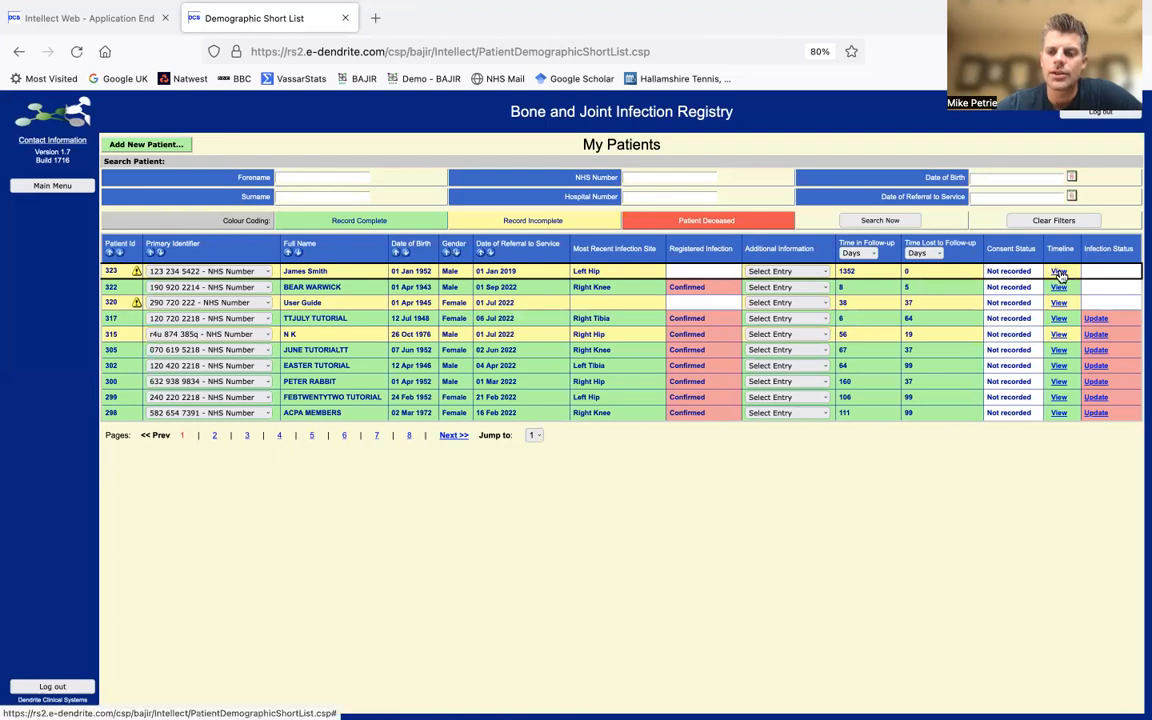
- View the Timeline of patient ID 323 from the My Patients list
{"action": "left_click", "coordinate": [1059, 272]}
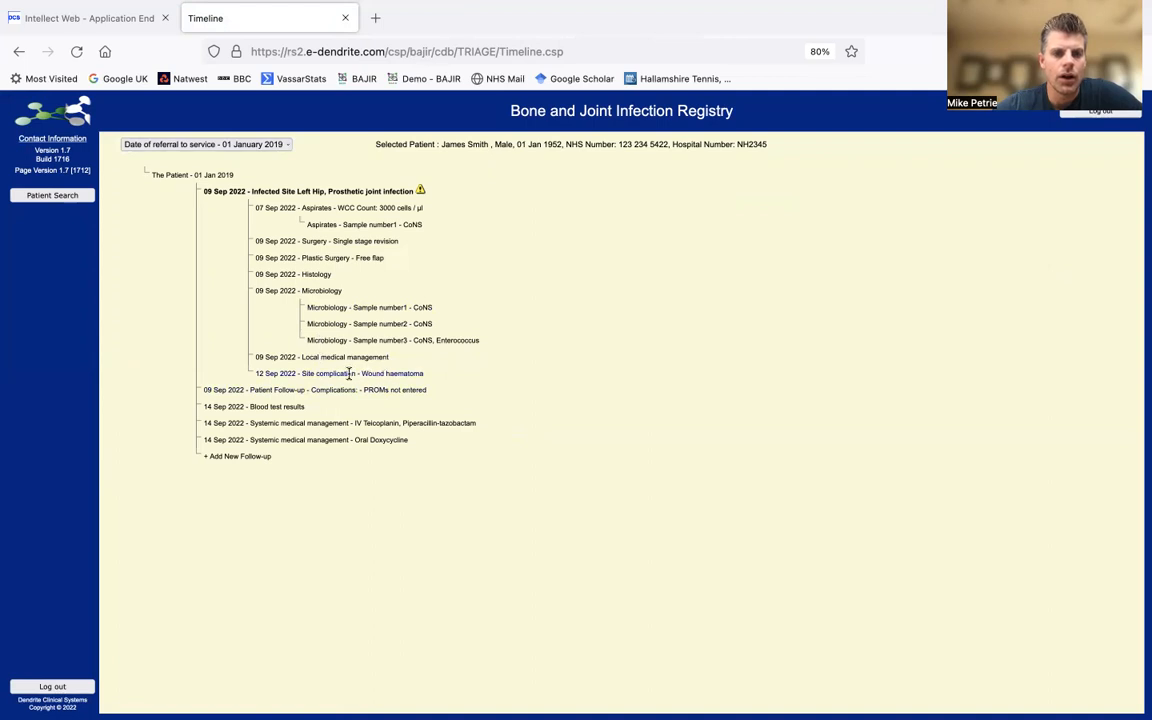
- Review the 14 Sep 2022 blood test, then reopen the left hip site from the timeline
{"action": "left_click", "coordinate": [277, 407]}
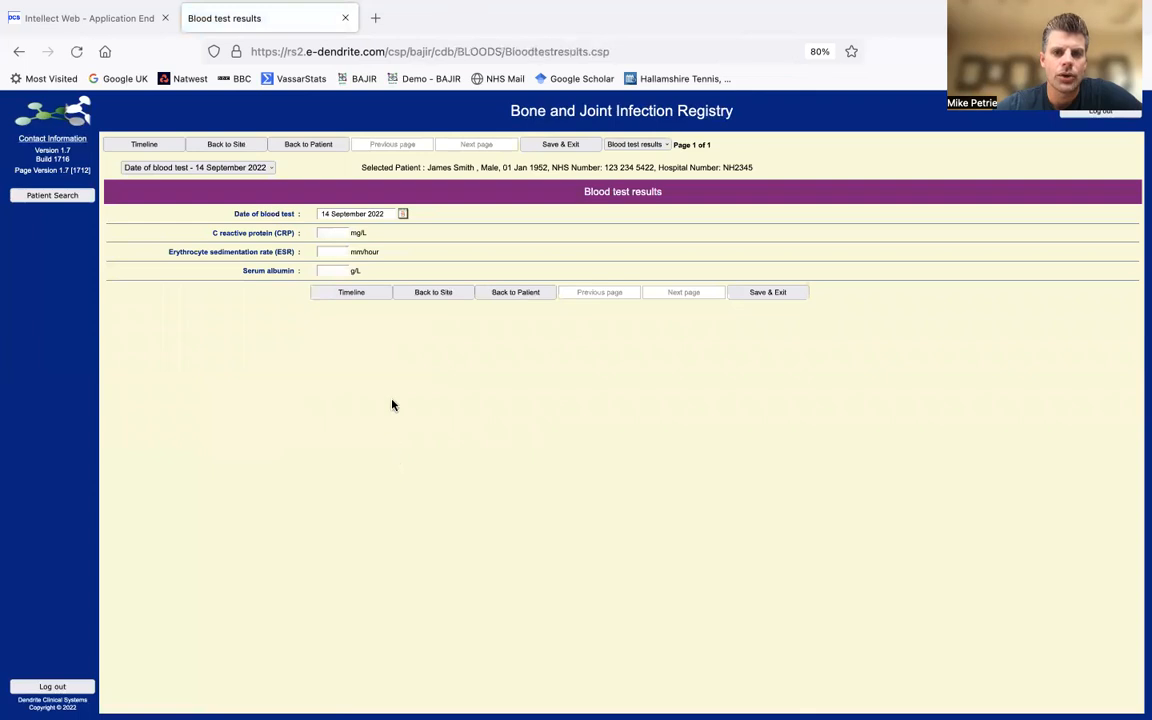
{"action": "left_click", "coordinate": [351, 296]}
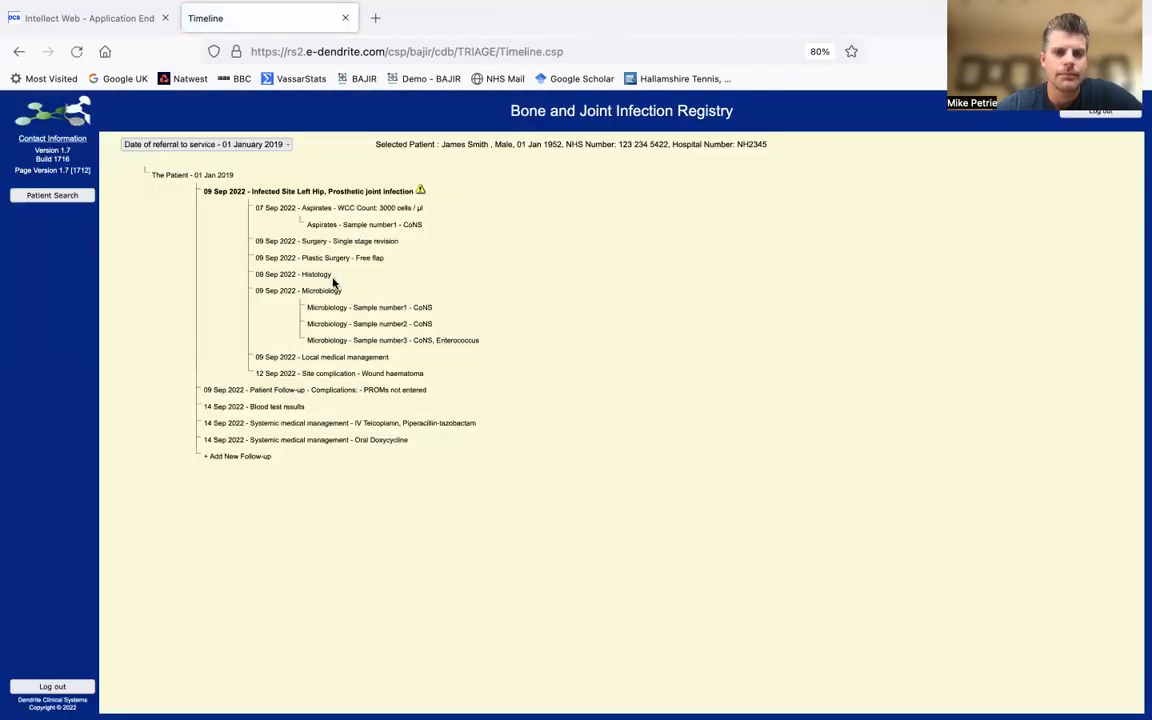
{"action": "mouse_move", "coordinate": [419, 197]}
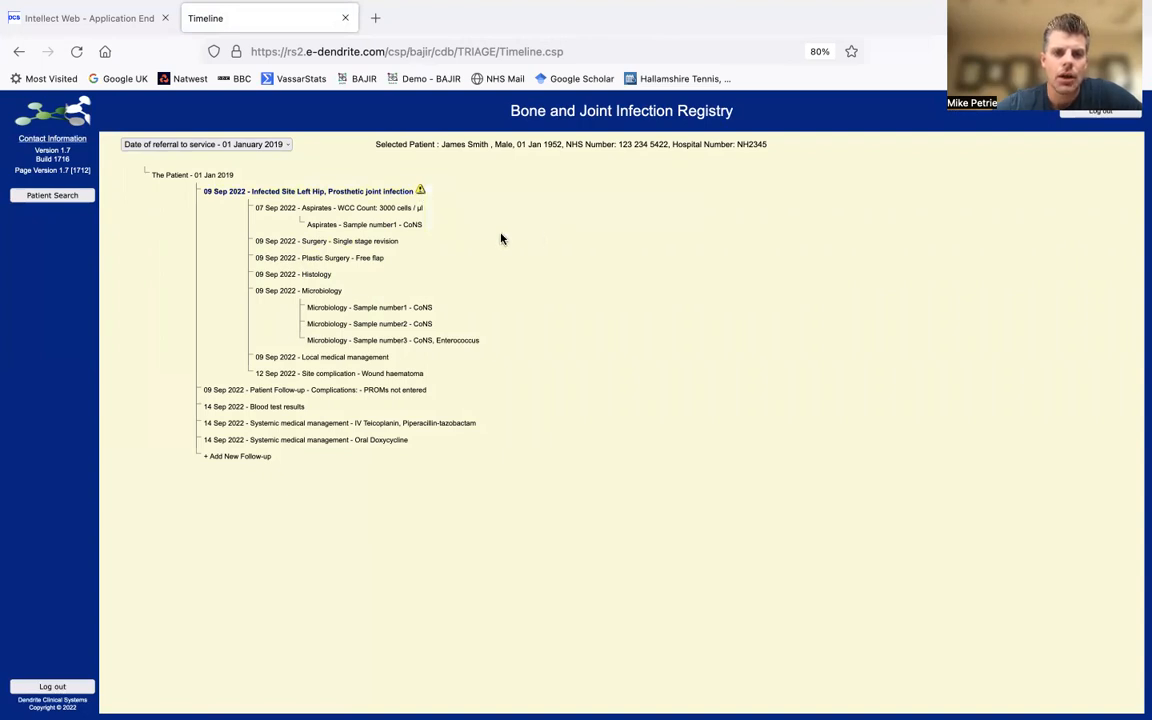
{"action": "left_click", "coordinate": [420, 192]}
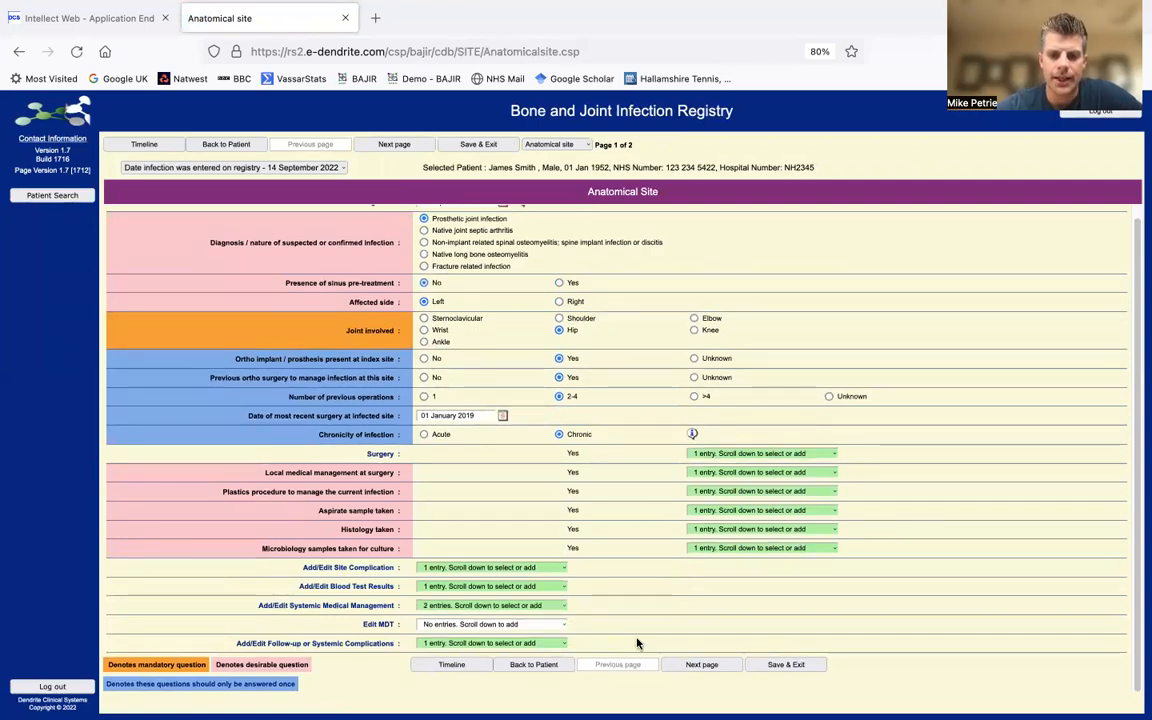
- Go to the left hip Anatomical Site form's next page, Registry Diagnosis
{"action": "left_click", "coordinate": [714, 673]}
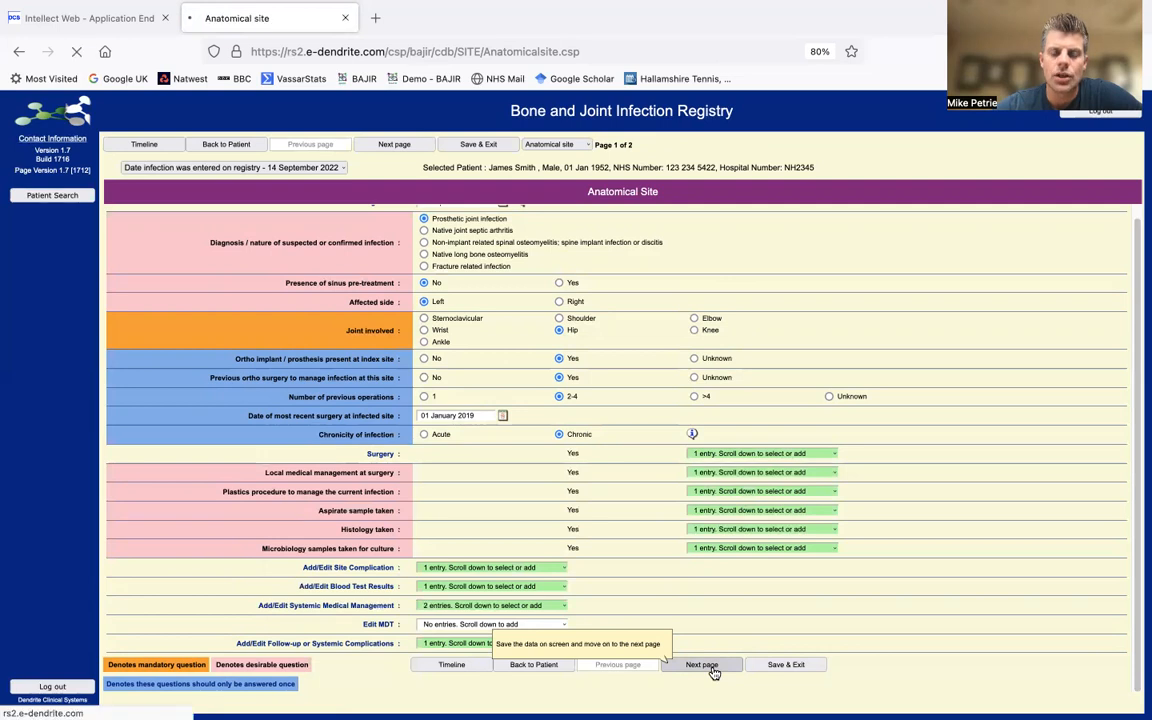
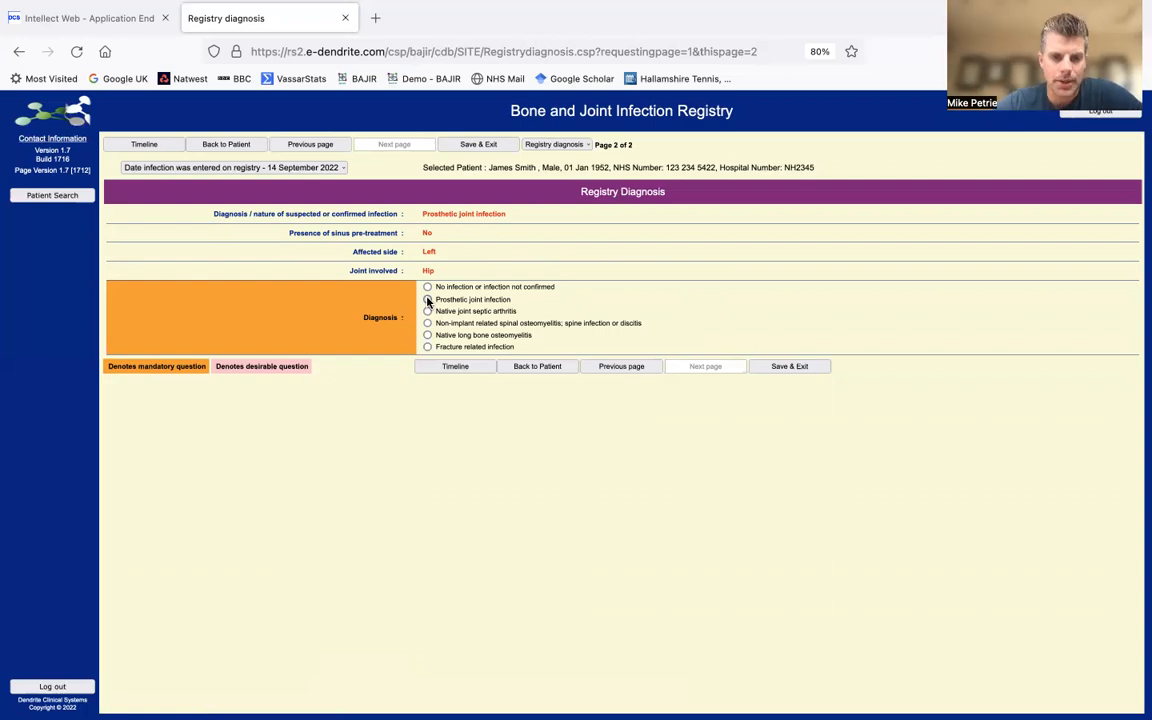
- Record prosthetic joint infection, finally diagnosed 14/09/2022, meeting the IDSA PJI definition
{"action": "left_click", "coordinate": [428, 300]}
{"action": "left_click", "coordinate": [477, 364]}
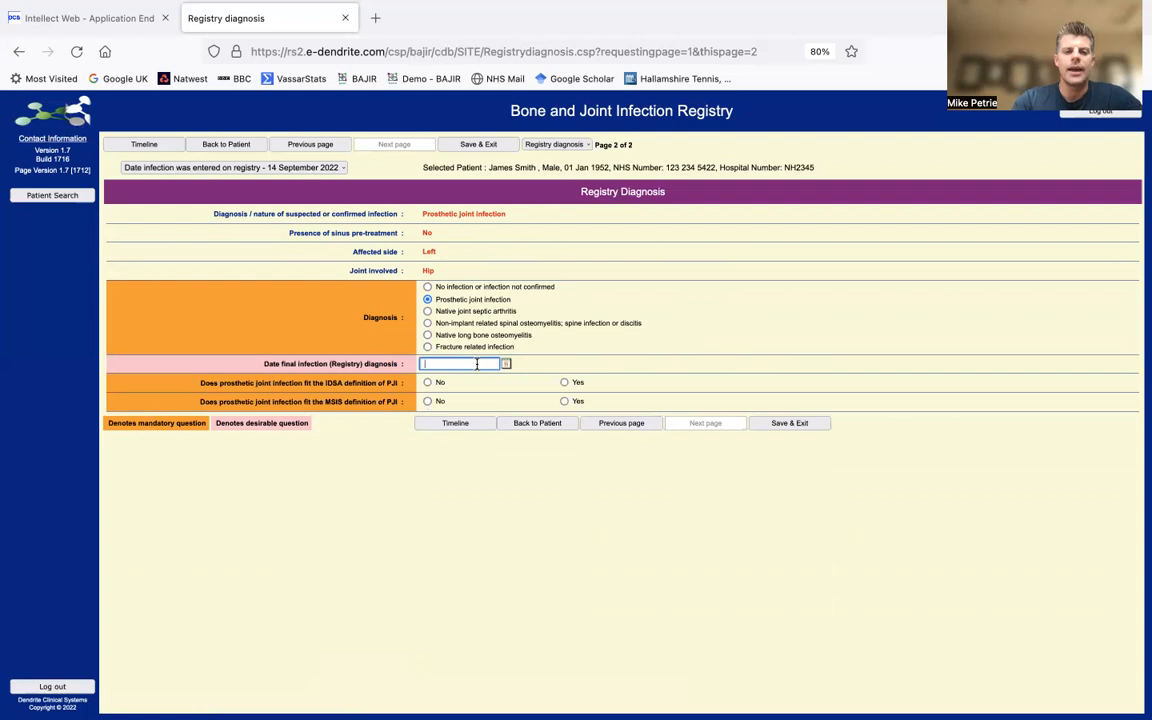
{"action": "type", "text": "14/09"}
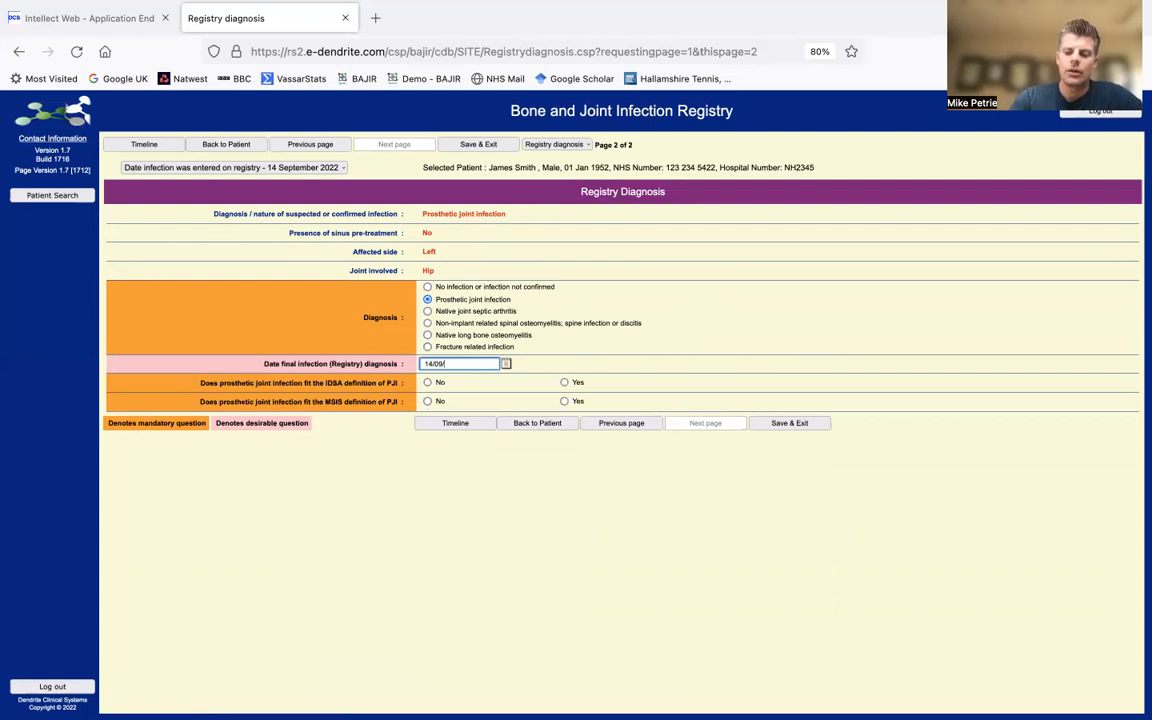
{"action": "type", "text": "/2022"}
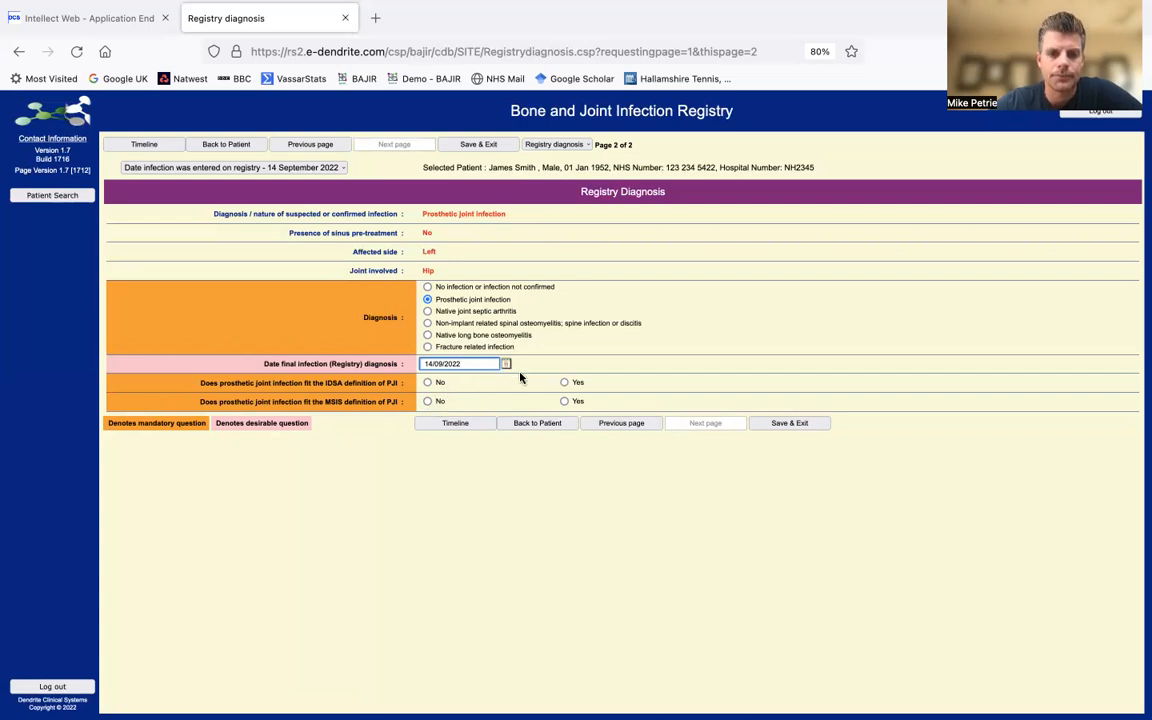
{"action": "left_click", "coordinate": [565, 383]}
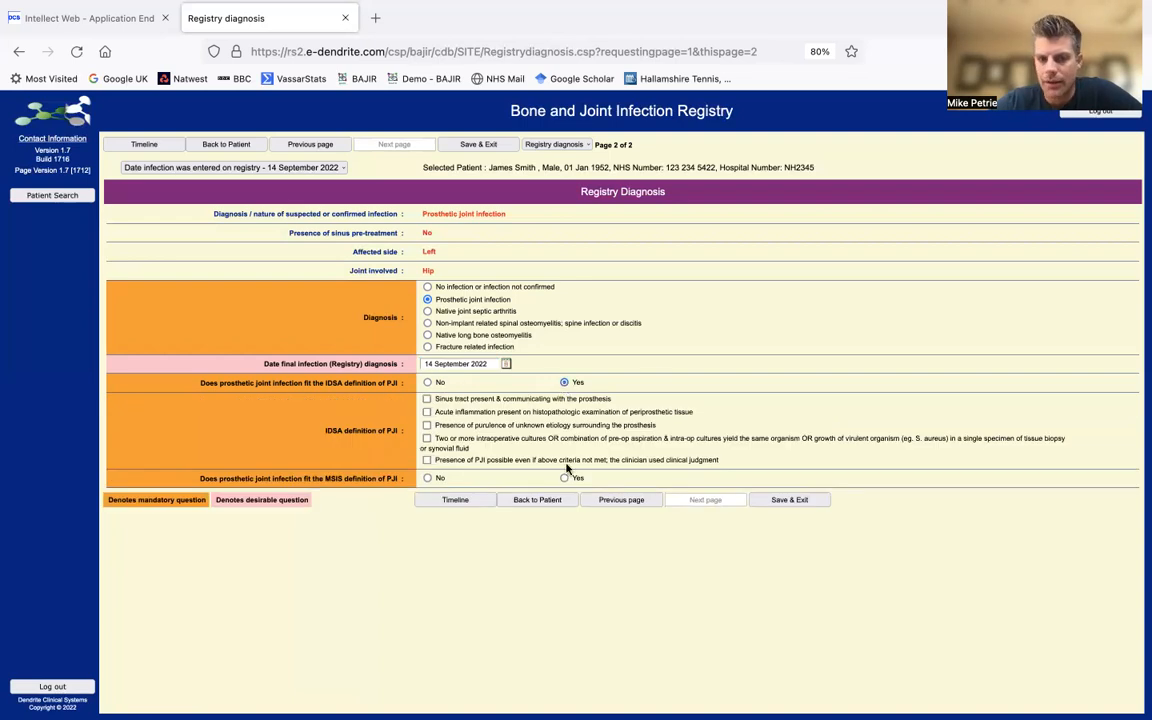
- Tick two-or-more cultures, answer MSIS Yes with pathogen isolation and raised CRP, then save
{"action": "left_click", "coordinate": [427, 438]}
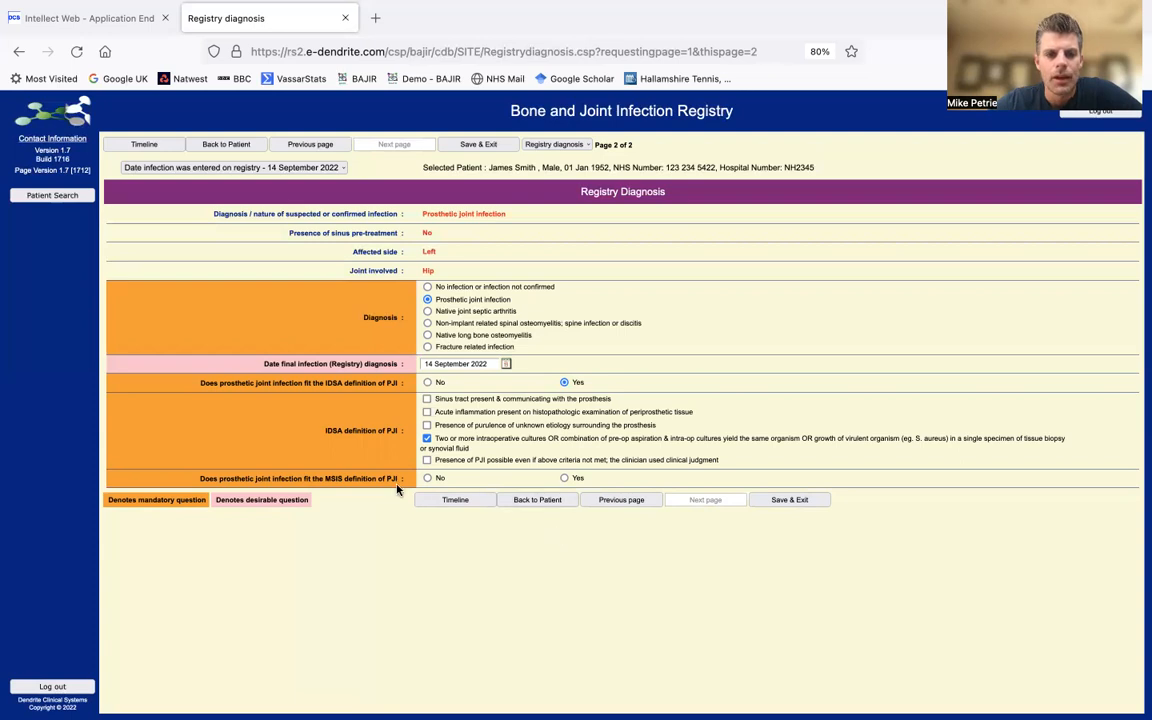
{"action": "left_click", "coordinate": [565, 478]}
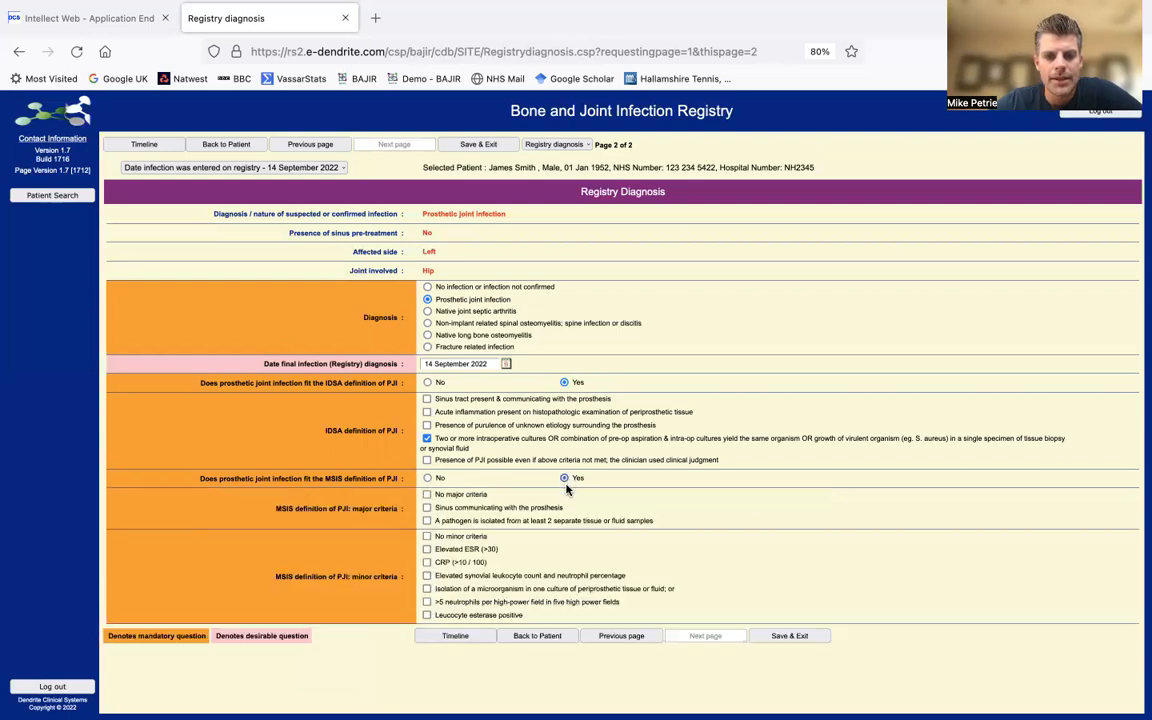
{"action": "left_click", "coordinate": [427, 521]}
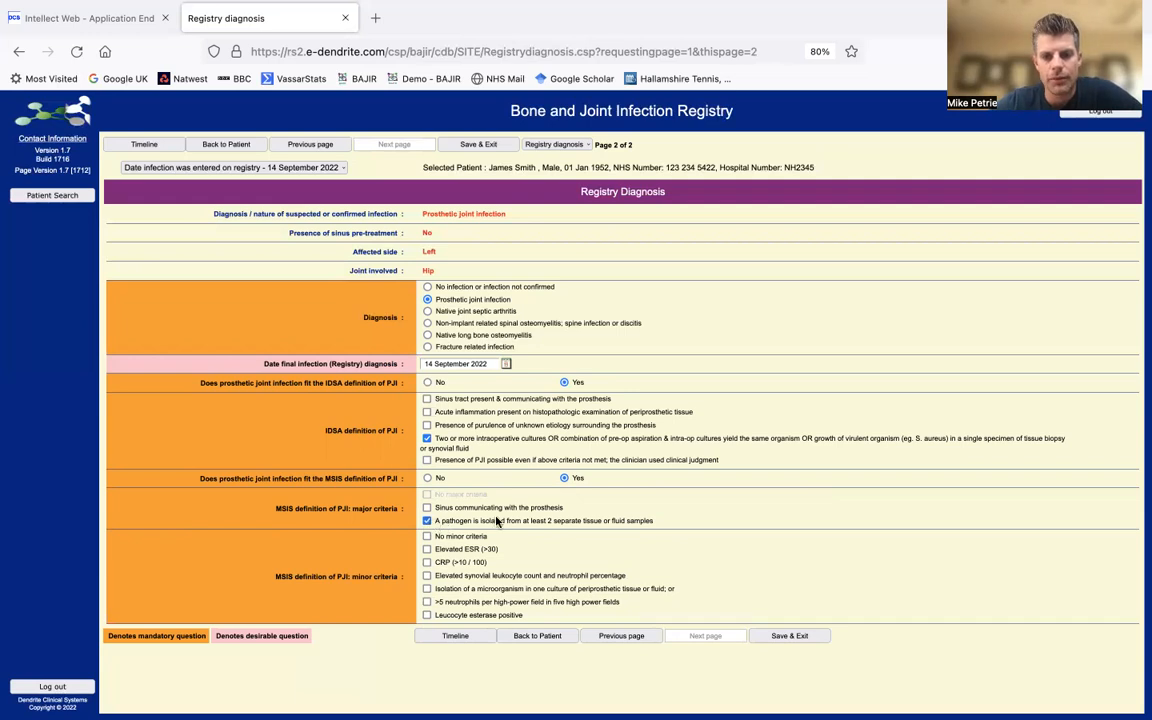
{"action": "left_click", "coordinate": [427, 562]}
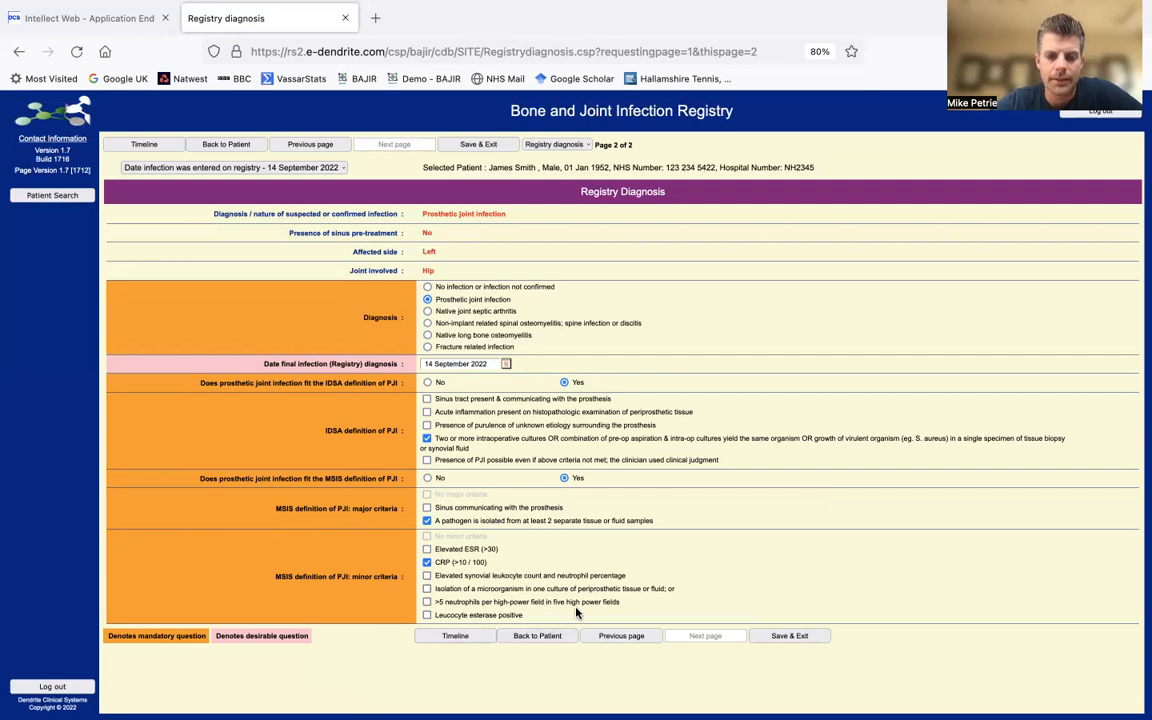
{"action": "left_click", "coordinate": [776, 636]}
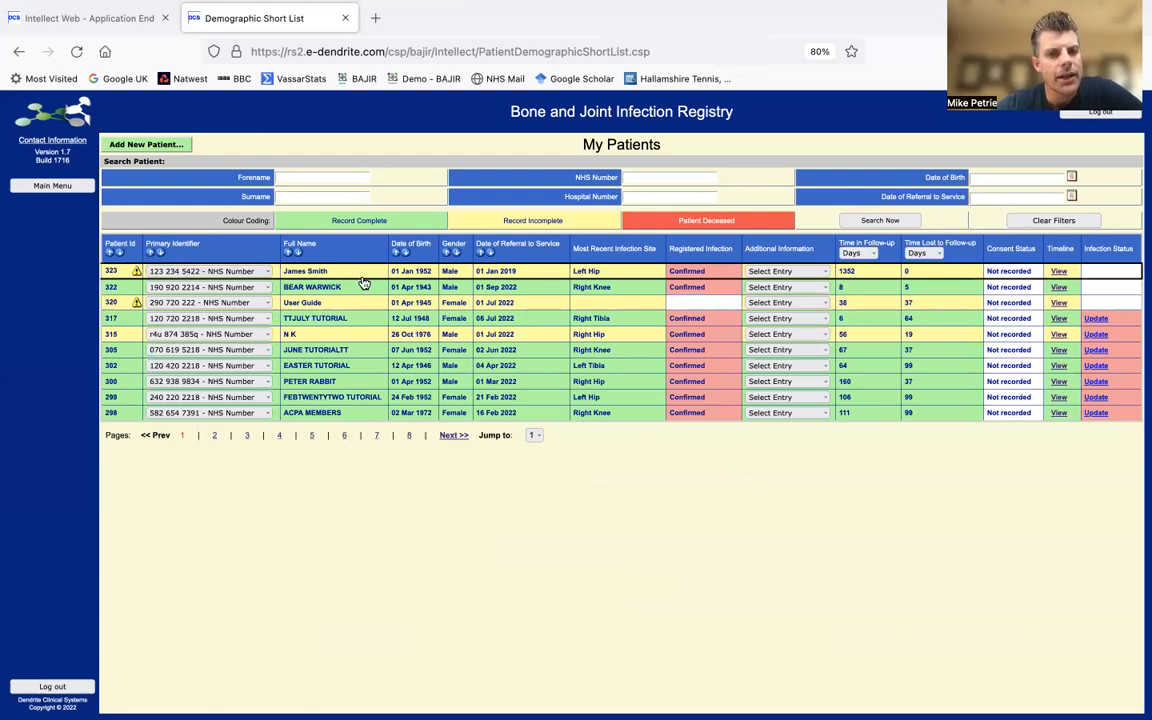
- Check patient 323's missing-data notice, dismiss it and open the patient's record
{"action": "left_click", "coordinate": [137, 273]}
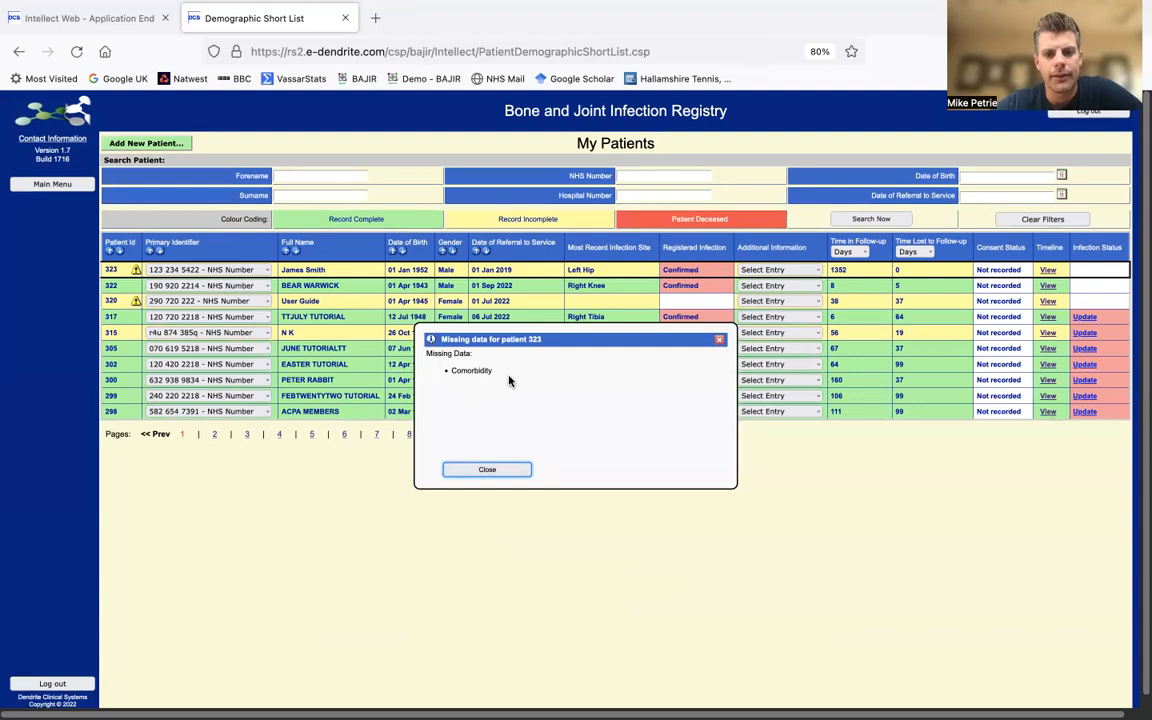
{"action": "left_click", "coordinate": [502, 472]}
{"action": "left_click", "coordinate": [306, 271]}
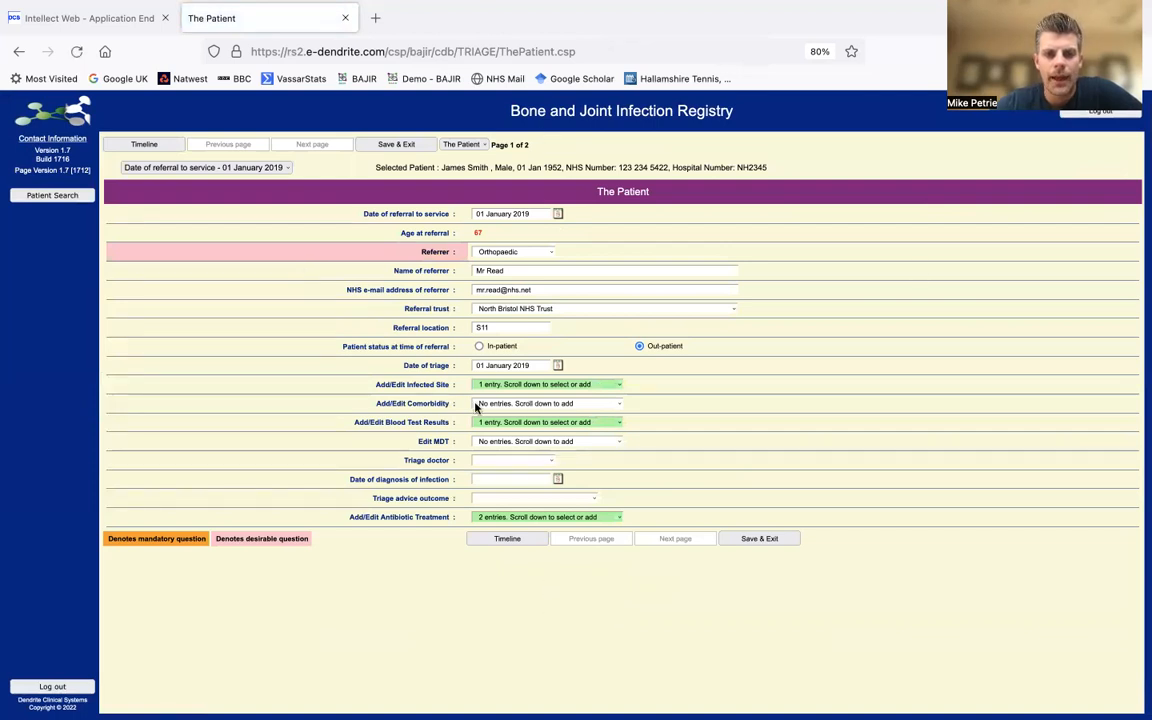
- Add a new Comorbidity entry dated 14/09/22
{"action": "left_click", "coordinate": [575, 408]}
{"action": "left_click", "coordinate": [580, 418]}
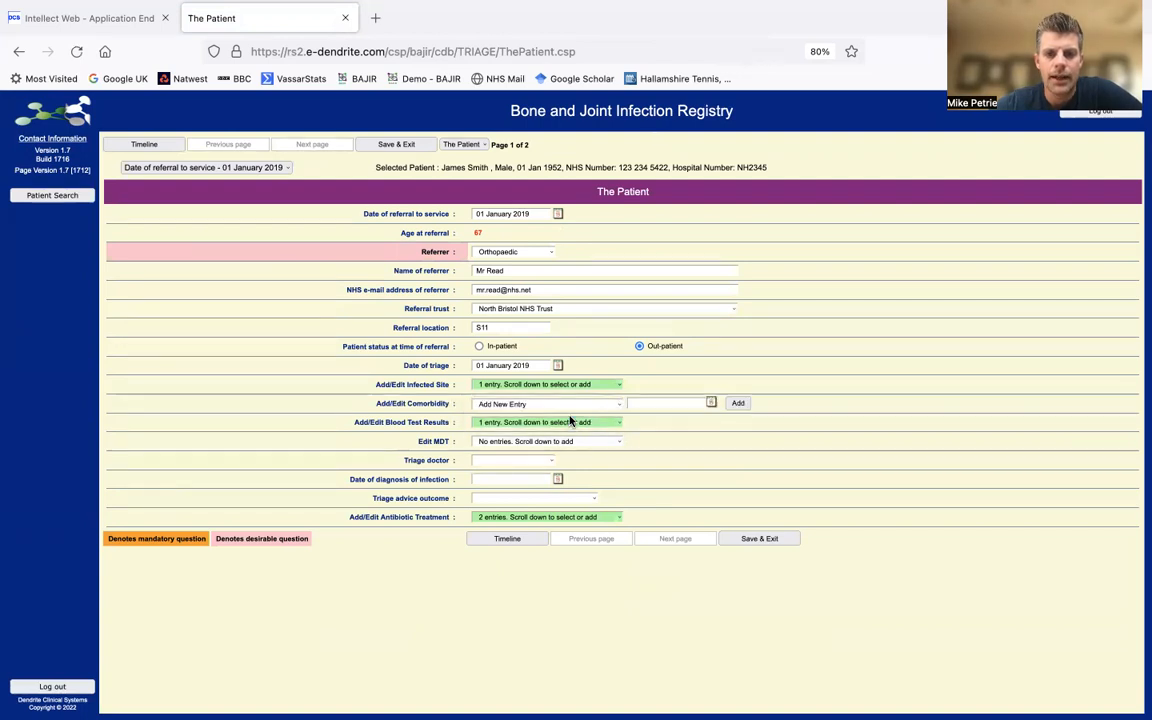
{"action": "left_click", "coordinate": [660, 402]}
{"action": "type", "text": "14"}
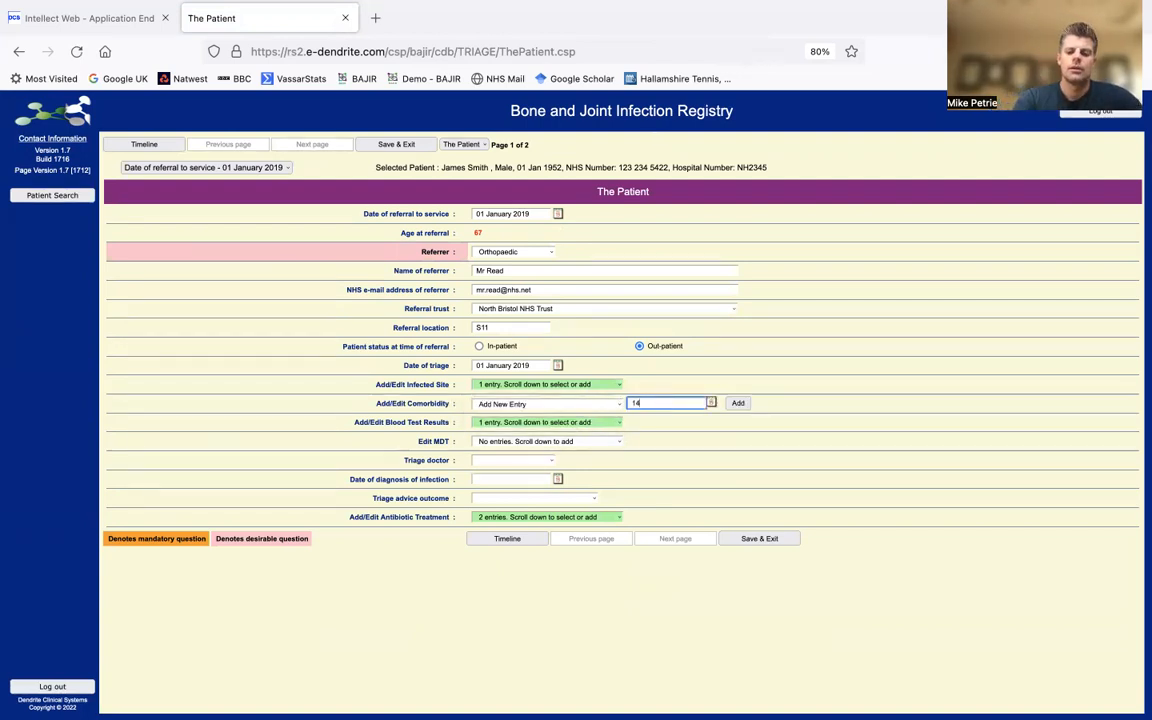
{"action": "type", "text": "/09/22"}
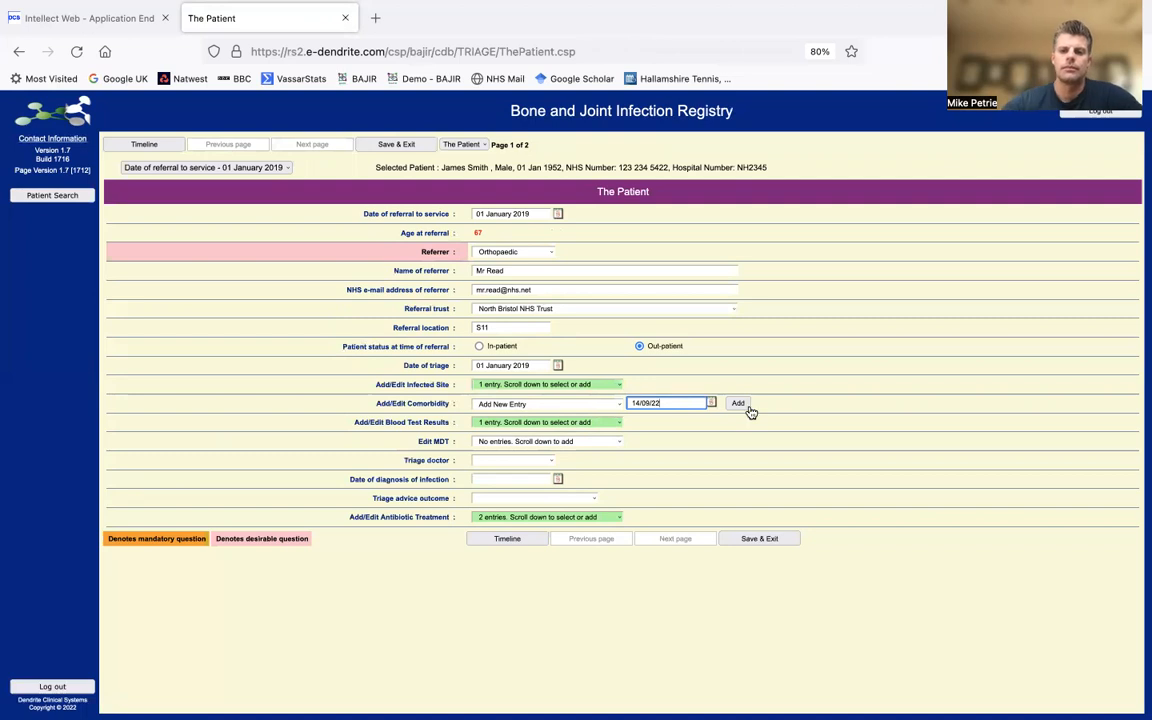
{"action": "left_click", "coordinate": [738, 404]}
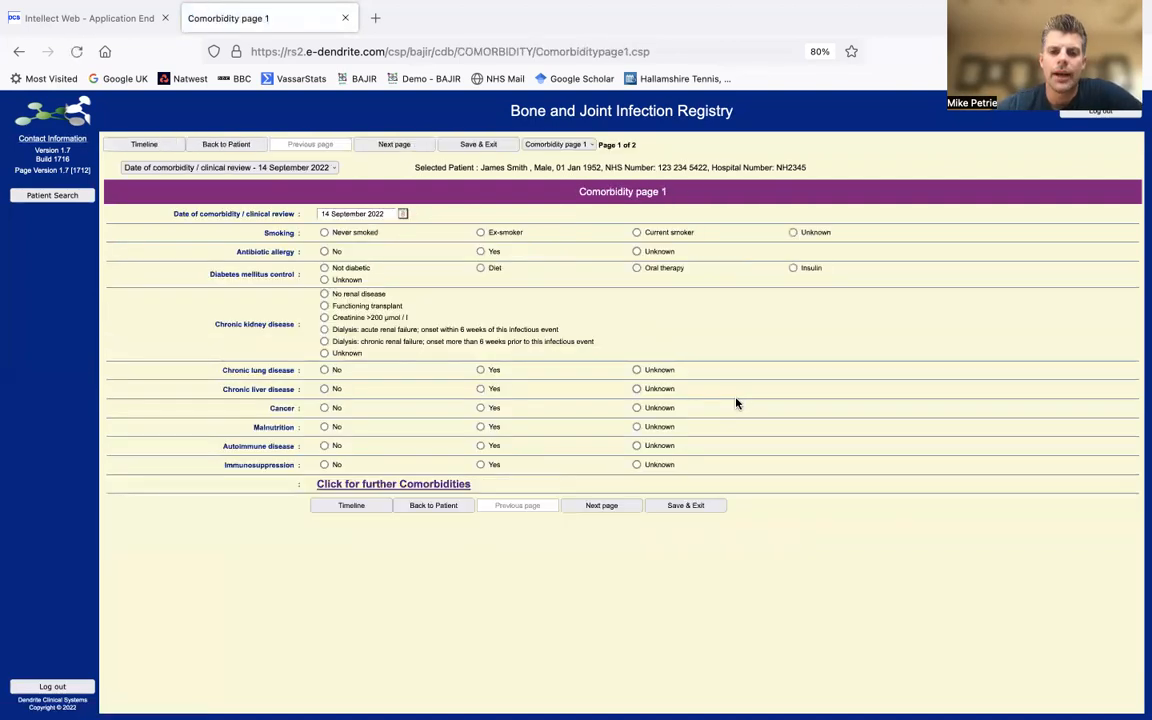
- Mark current smoker, with no allergy, diabetes, renal, lung, liver, cancer, malnutrition, autoimmune or immunosuppression
{"action": "left_click", "coordinate": [636, 232]}
{"action": "left_click", "coordinate": [325, 252]}
{"action": "left_click", "coordinate": [325, 268]}
{"action": "left_click", "coordinate": [324, 294]}
{"action": "left_click", "coordinate": [324, 370]}
{"action": "left_click", "coordinate": [324, 389]}
{"action": "left_click", "coordinate": [324, 408]}
{"action": "left_click", "coordinate": [324, 427]}
{"action": "left_click", "coordinate": [324, 446]}
{"action": "left_click", "coordinate": [324, 465]}
- On further comorbidities, answer No to HIV, IVDU and dementia; enter height 175, weight 83
{"action": "left_click", "coordinate": [355, 487]}
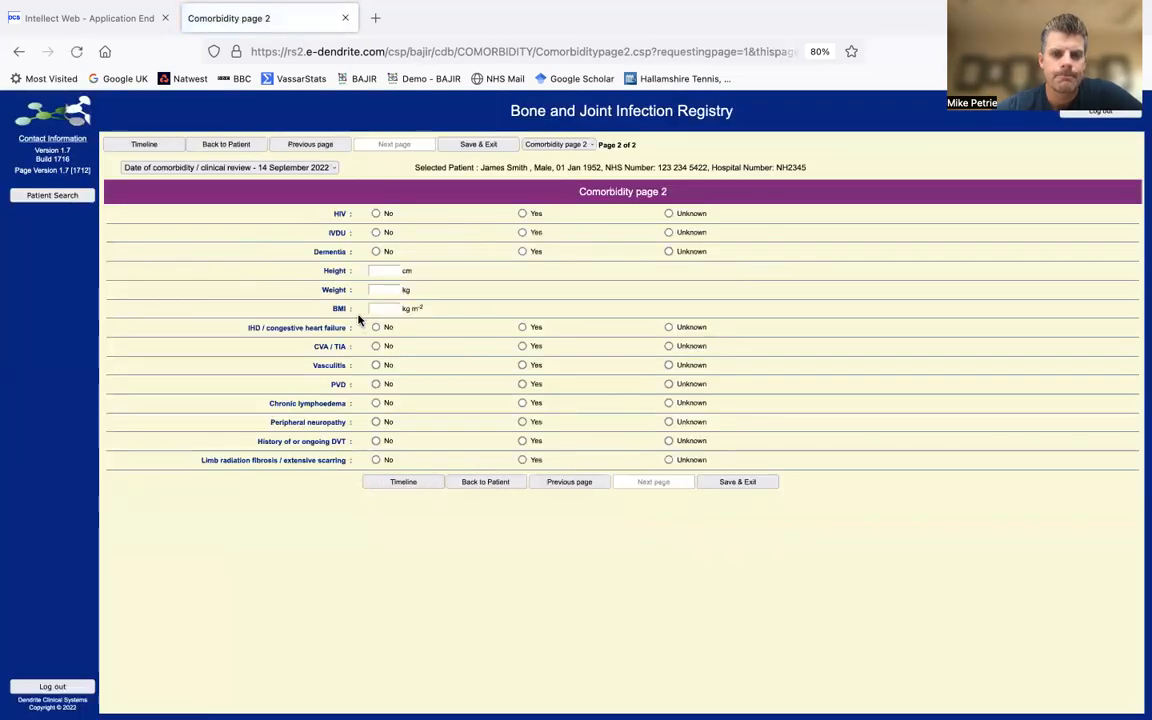
{"action": "left_click", "coordinate": [376, 213]}
{"action": "left_click", "coordinate": [376, 232]}
{"action": "left_click", "coordinate": [376, 251]}
{"action": "left_click", "coordinate": [385, 270]}
{"action": "type", "text": "175"}
{"action": "key", "text": "Tab"}
{"action": "type", "text": "83"}
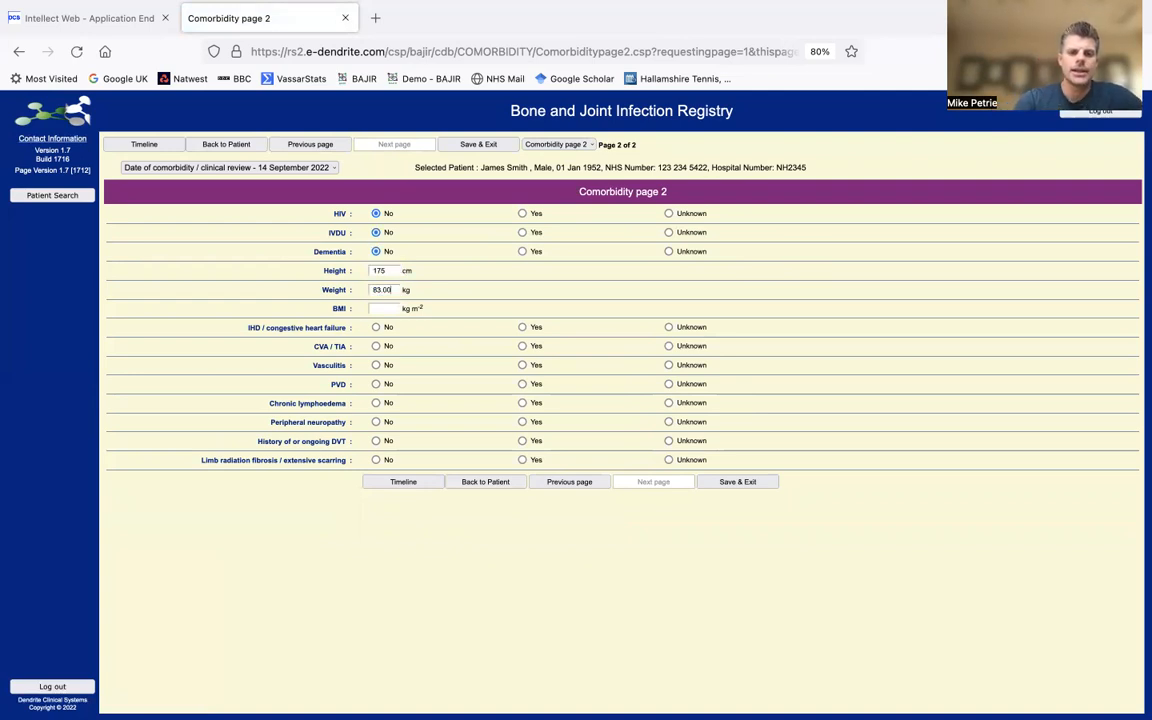
{"action": "key", "text": "Tab"}
- Answer No to IHD/CHF, CVA/TIA, vasculitis, PVD, lymphoedema, neuropathy, DVT and radiation fibrosis, then save
{"action": "left_click", "coordinate": [376, 327]}
{"action": "left_click", "coordinate": [376, 346]}
{"action": "left_click", "coordinate": [376, 366]}
{"action": "left_click", "coordinate": [376, 384]}
{"action": "left_click", "coordinate": [376, 403]}
{"action": "left_click", "coordinate": [377, 422]}
{"action": "left_click", "coordinate": [377, 441]}
{"action": "left_click", "coordinate": [377, 460]}
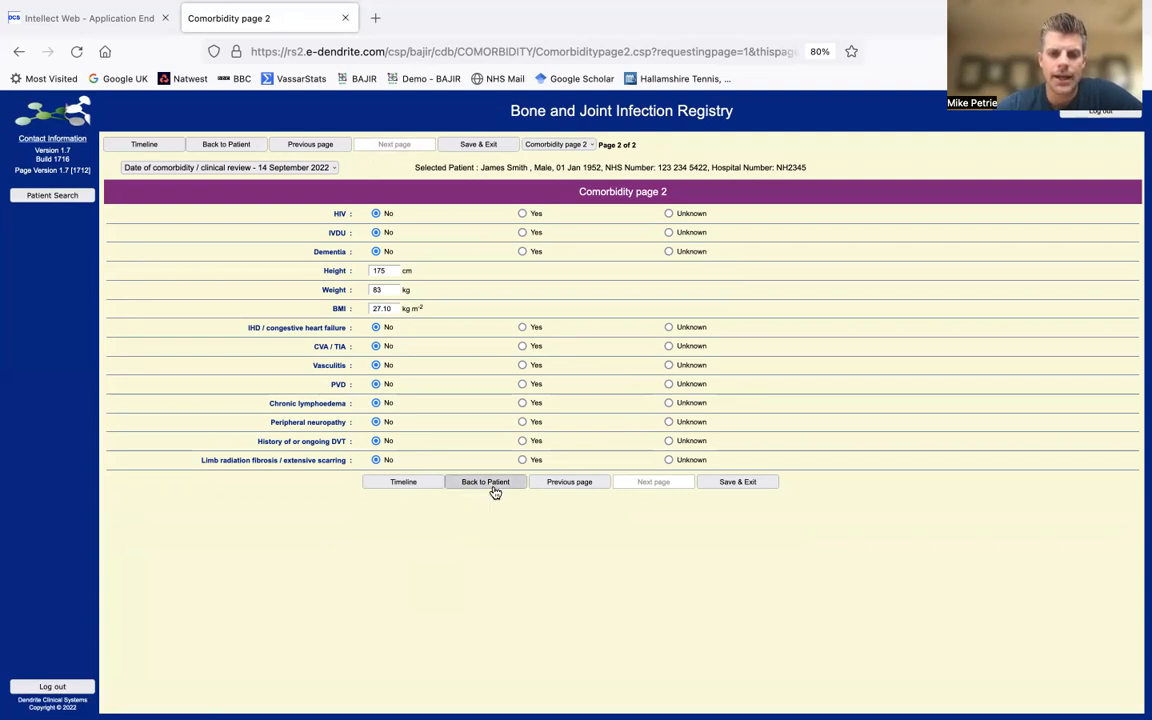
{"action": "left_click", "coordinate": [754, 489]}
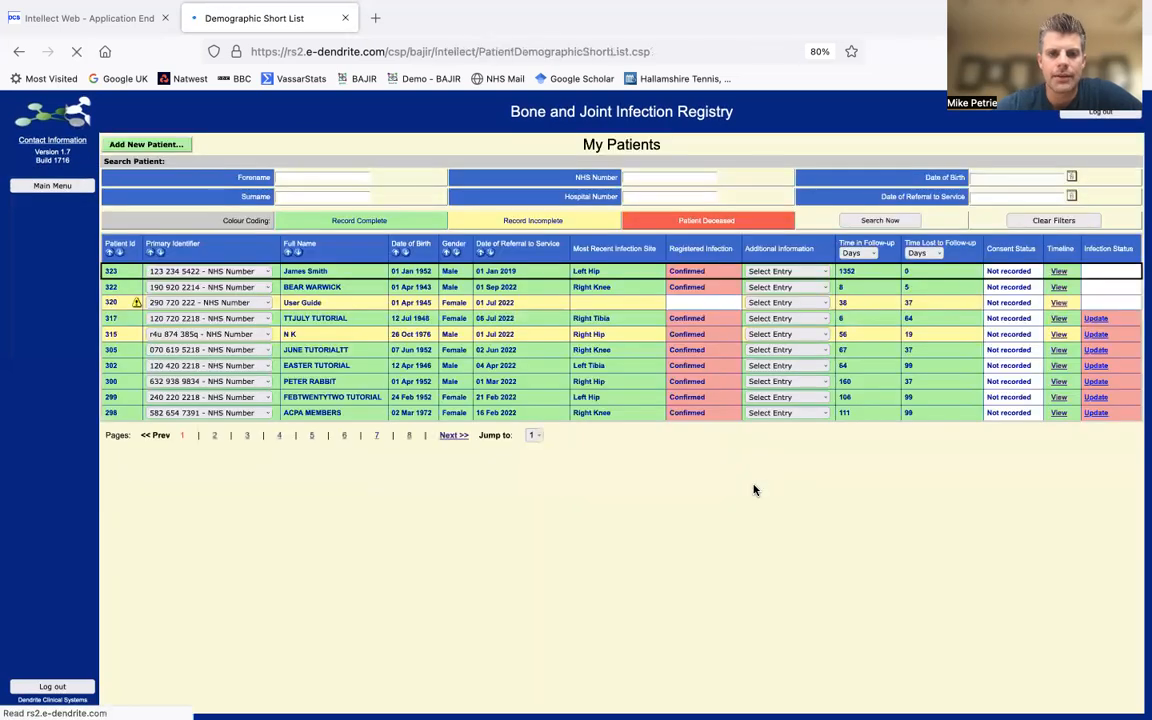